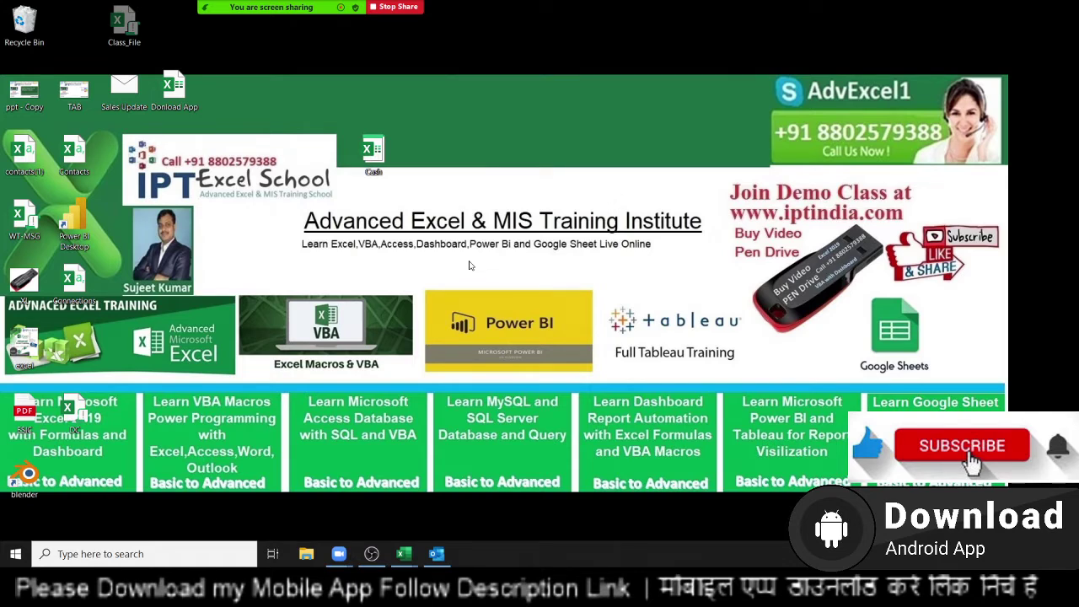
Switch to the blank Book1 Excel workbook with Alt+Tab.
key(alt+Tab)
key(alt+Tab)
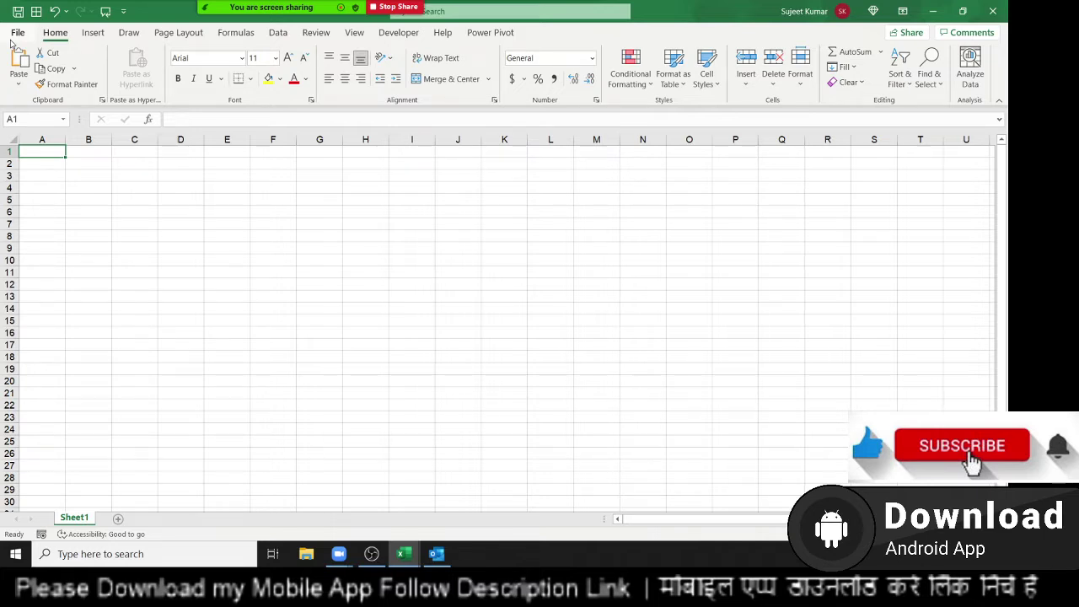
Enter =RANDBETWEEN(10,90) in A1 and fill it across A1:N15.
text(=ra)
key(Down)
key(Down)
key(Down)
key(Tab)
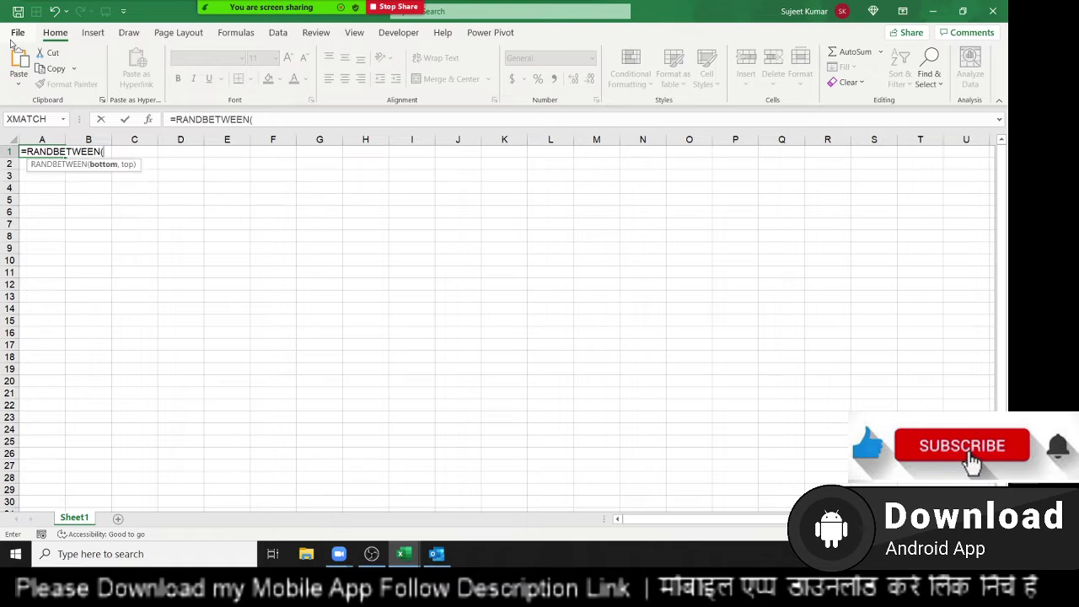
text(10,90)
key(Return)
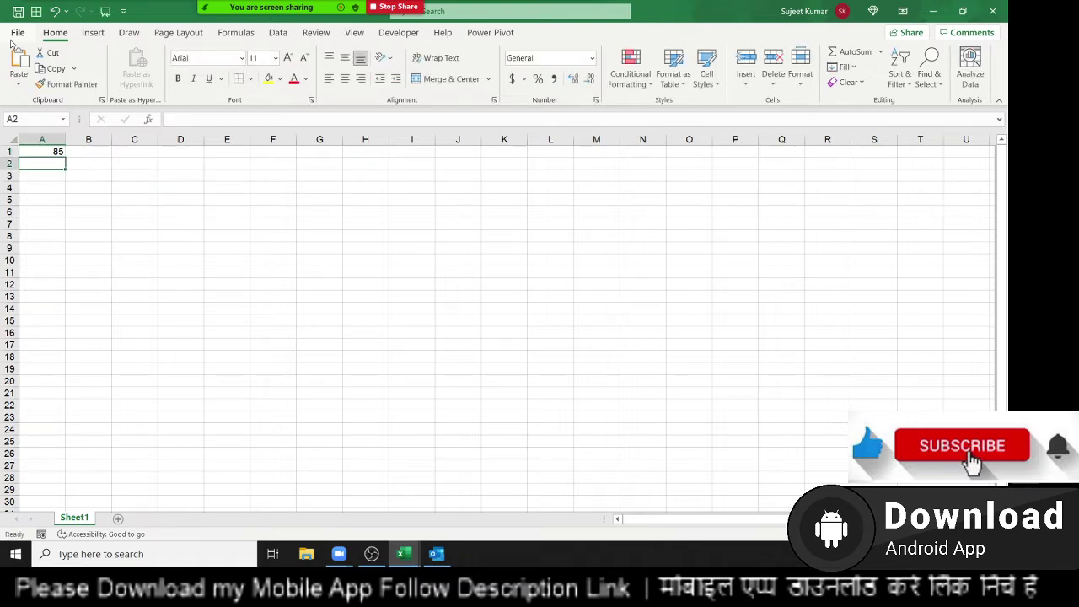
key(Up)
key(shift+Right)
key(shift+Right)
key(shift+Right)
key(shift+Right)
key(shift+Right)
key(shift+Right)
key(shift+Right)
key(shift+Right)
key(shift+Down)
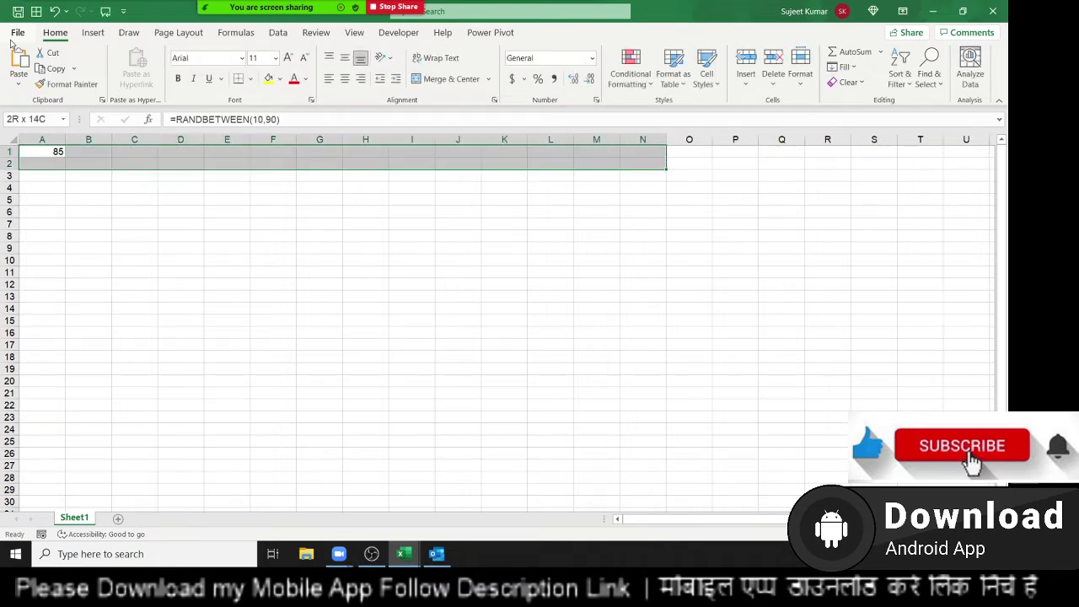
key(shift+Down)
key(shift+Down)
key(shift+Down)
key(shift+Down)
key(F2)
key(ctrl+Return)
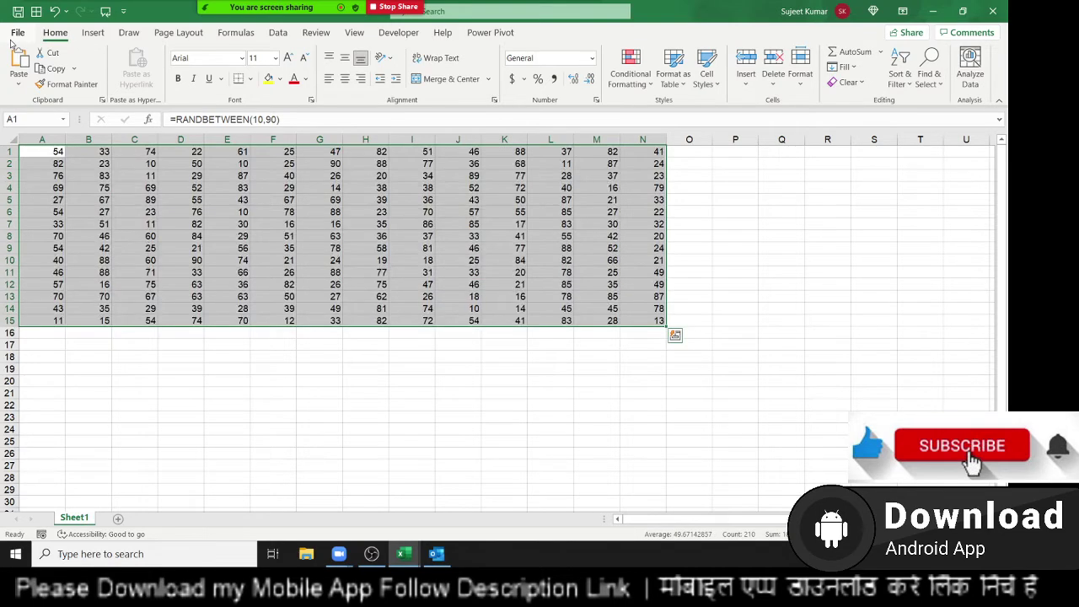
Convert the A1:N15 random numbers into fixed values with Paste Values.
key(ctrl+c)
click(19, 83)
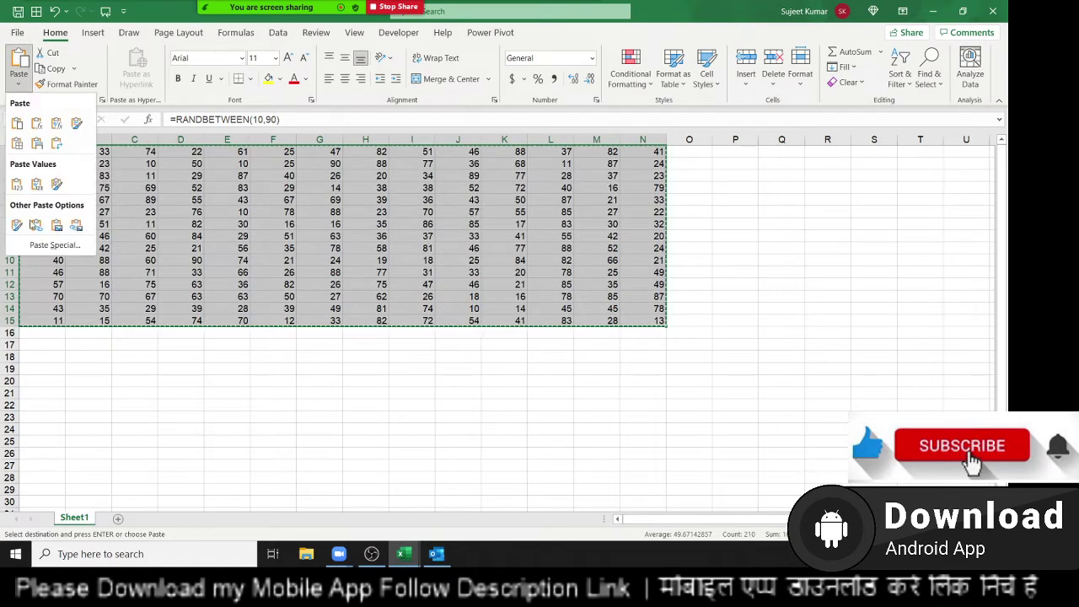
click(17, 183)
click(142, 225)
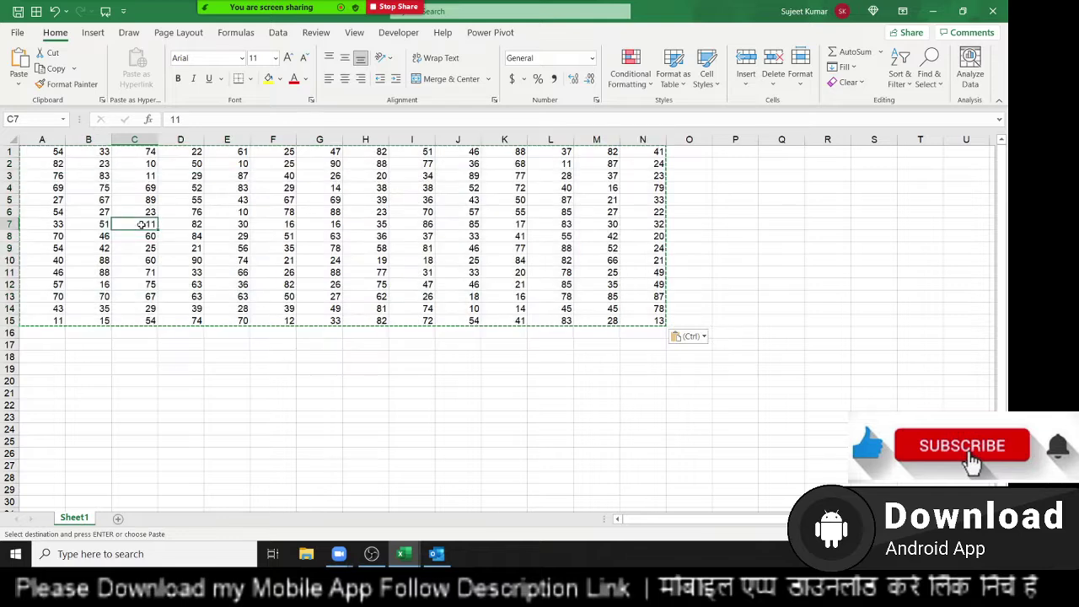
key(Escape)
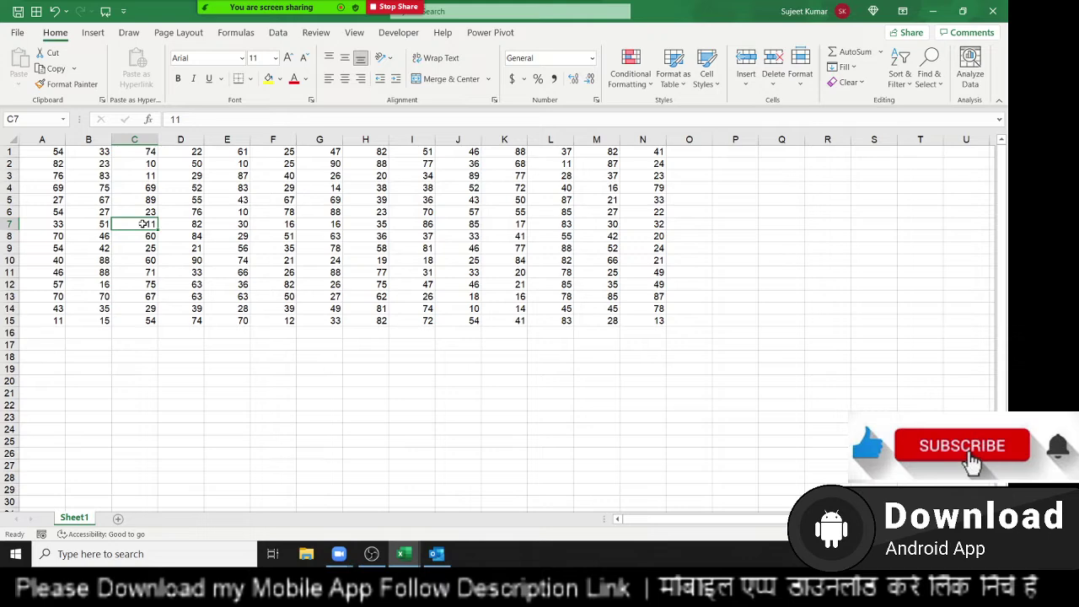
Copy the A1:N15 numbers and paste them at A16.
key(ctrl+Home)
key(ctrl+shift+Right)
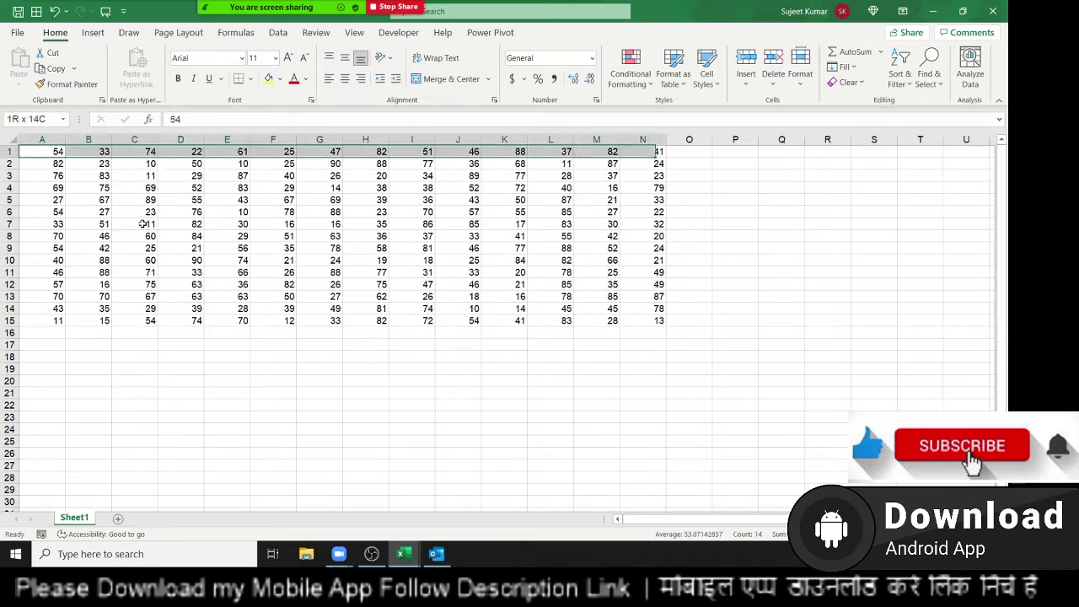
key(ctrl+shift+Down)
key(ctrl+c)
key(ctrl+Down)
key(Down)
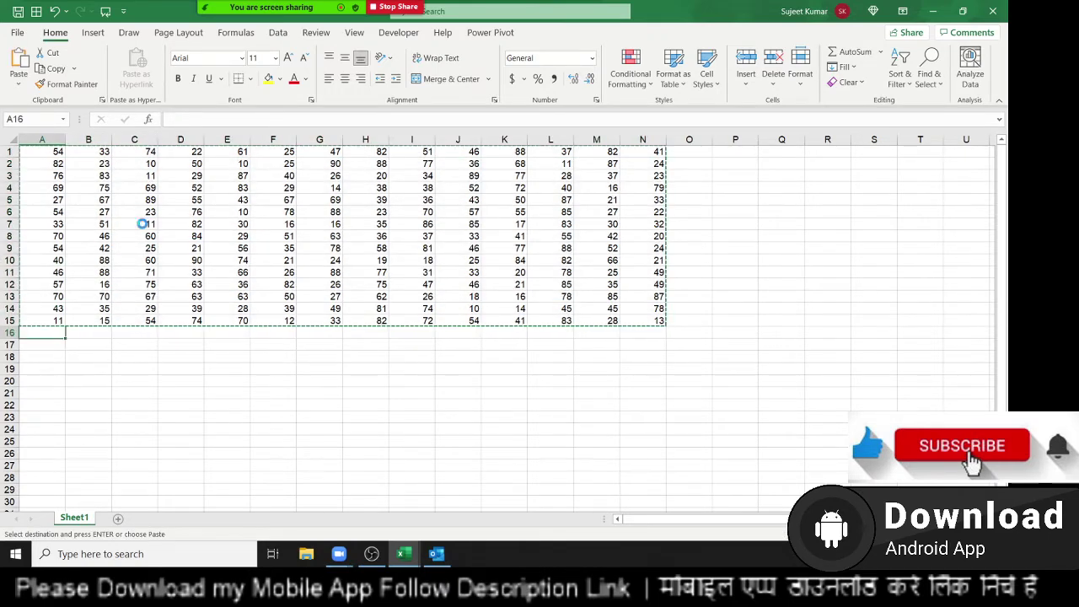
key(ctrl+v)
key(Escape)
click(208, 237)
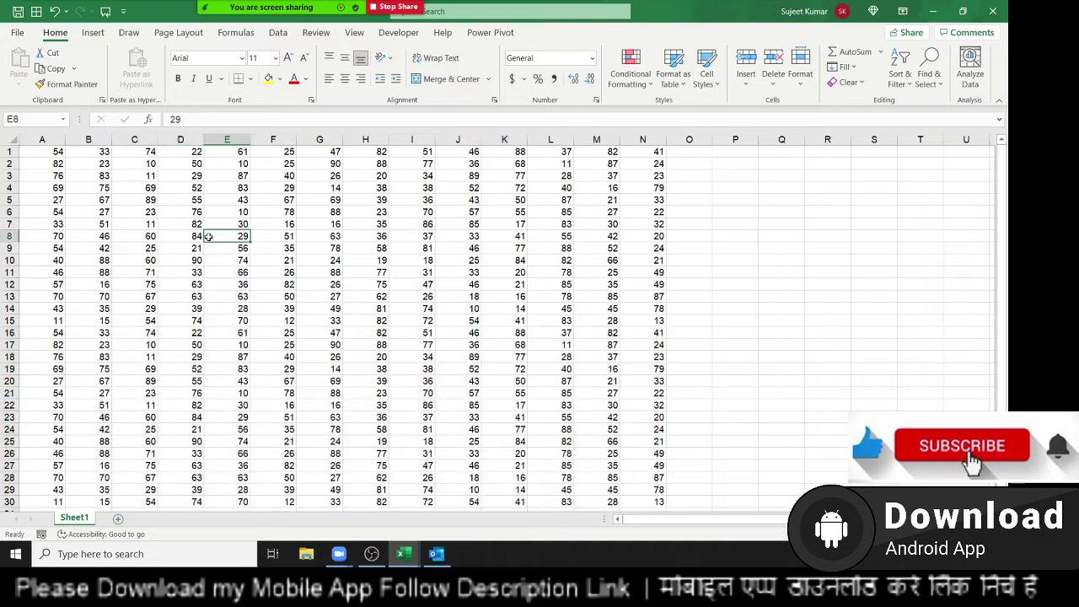
Select the whole A1:N30 table by dragging from A1 to N30.
scroll(194, 241, down, 1)
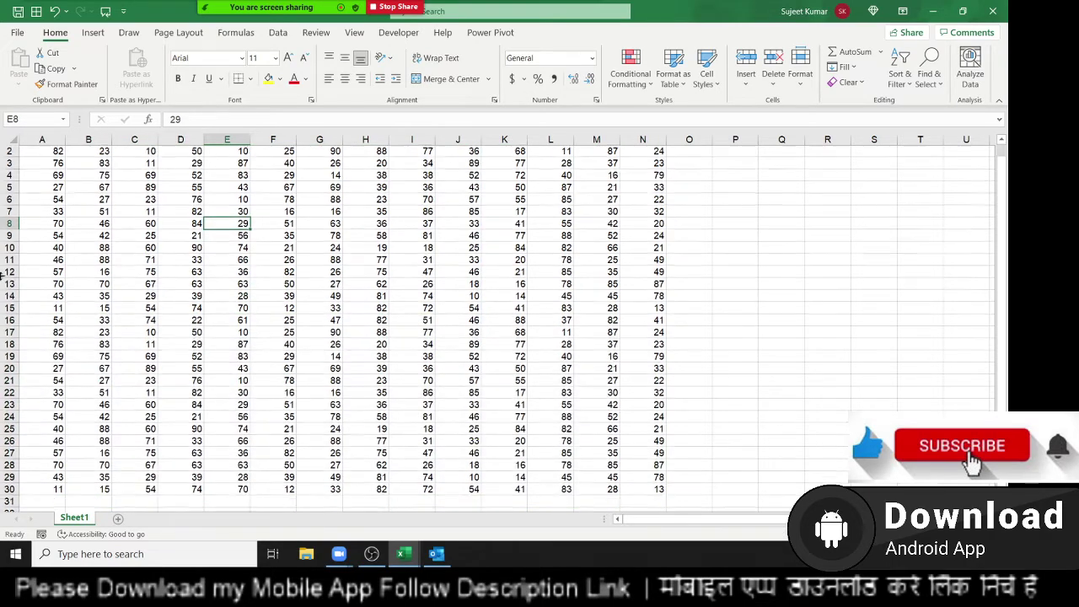
scroll(3, 274, up, 1)
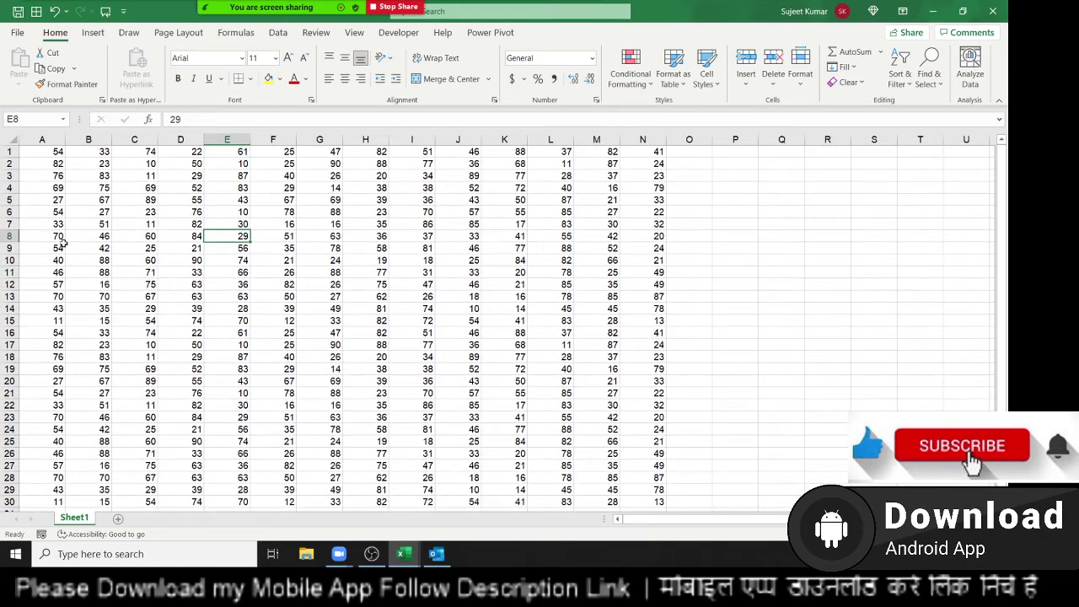
click(51, 153)
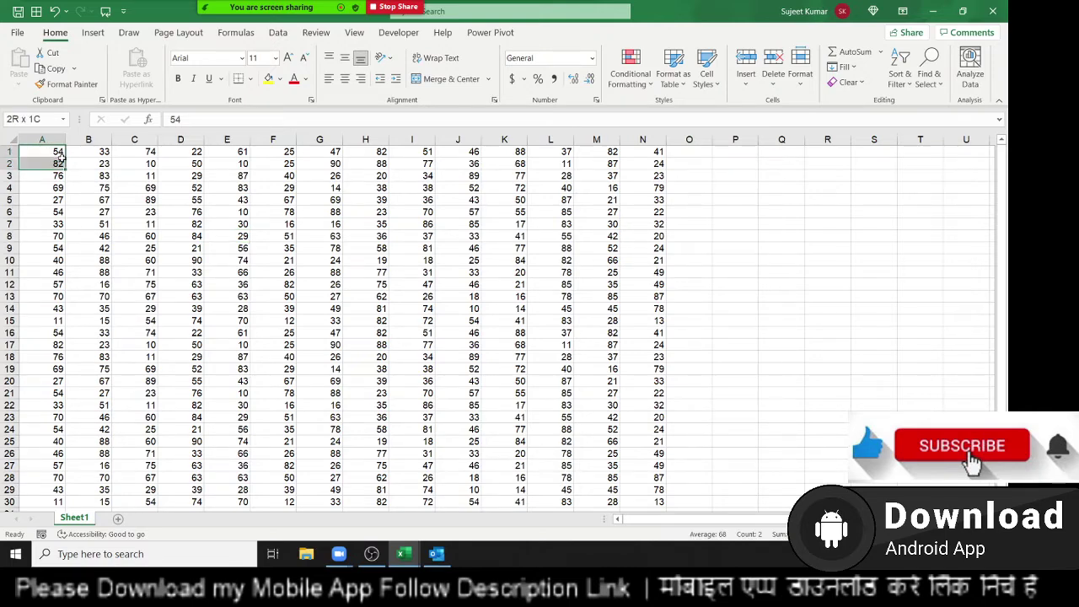
mouse_move(59, 154)
mouse_down()
mouse_move(129, 222)
mouse_move(605, 494)
mouse_move(641, 504)
mouse_up()
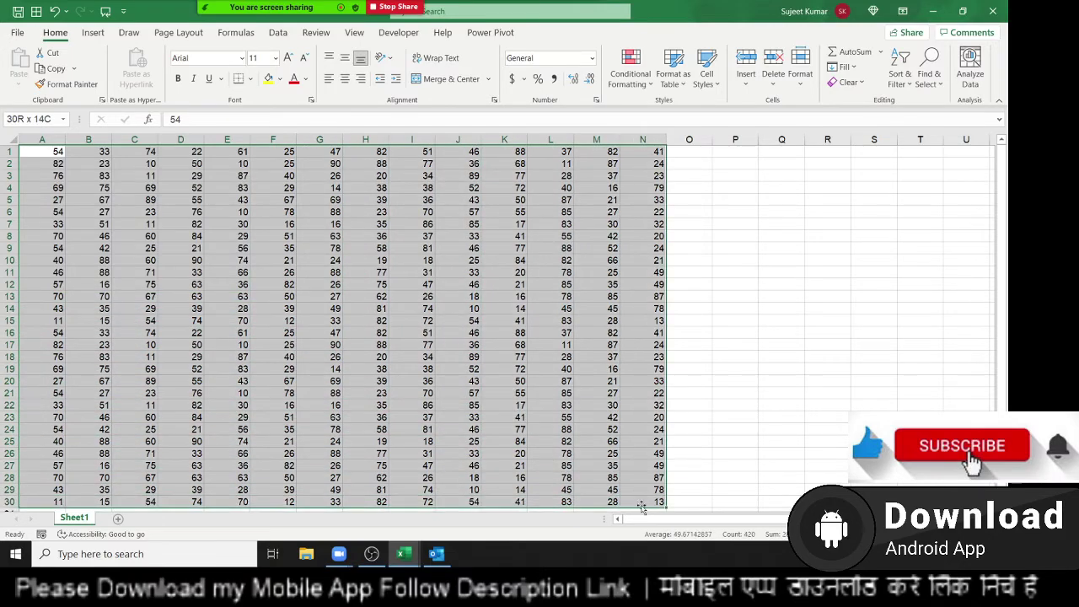
click(328, 272)
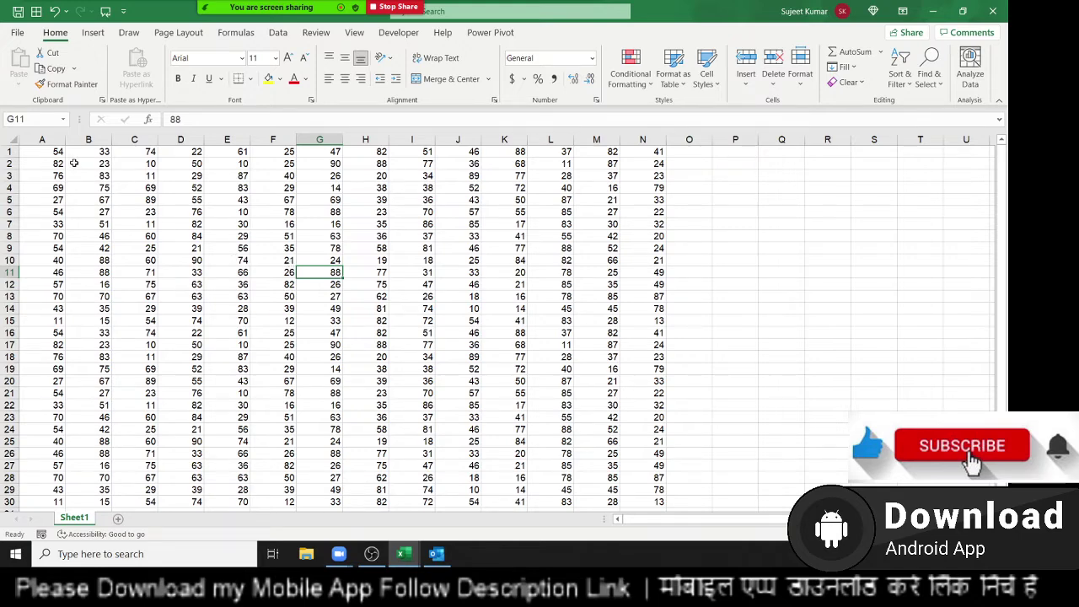
Select A1:N30 by clicking one corner then Shift-clicking the opposite corner, then add a new sheet.
click(50, 152)
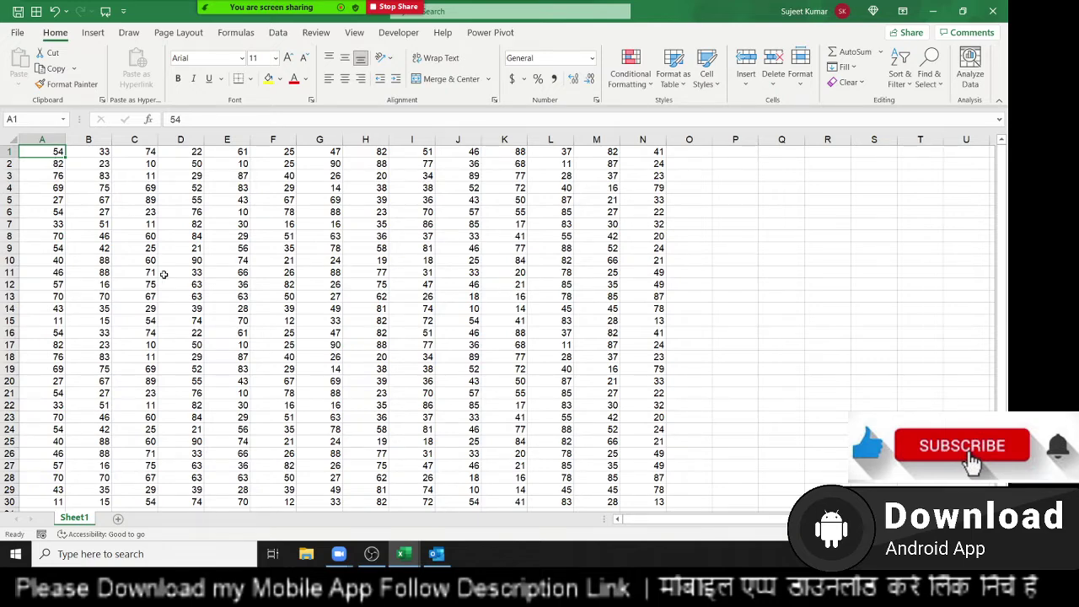
shift+click(662, 498)
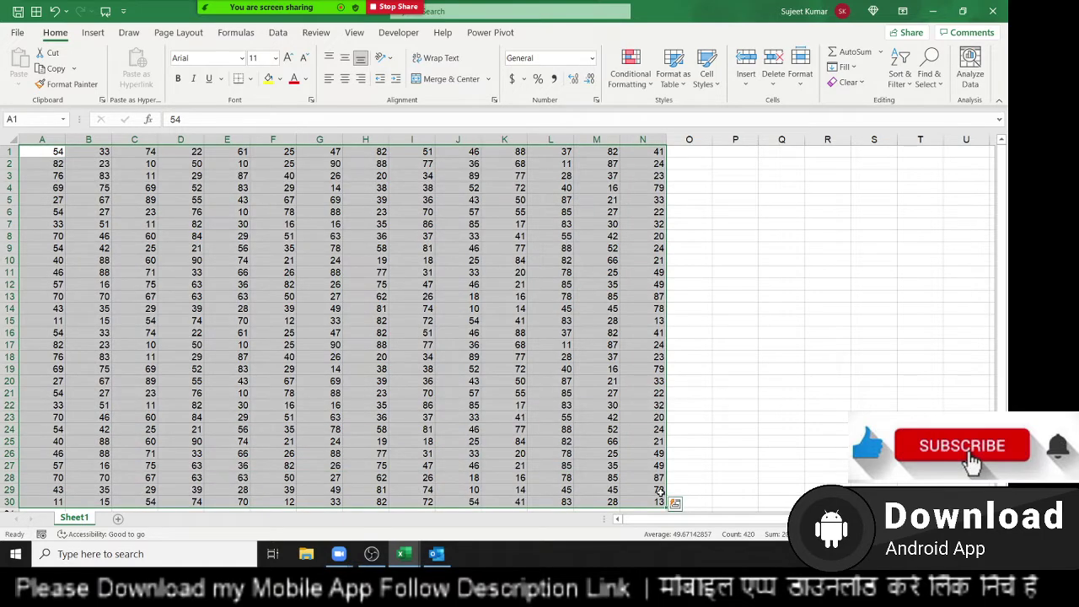
click(505, 414)
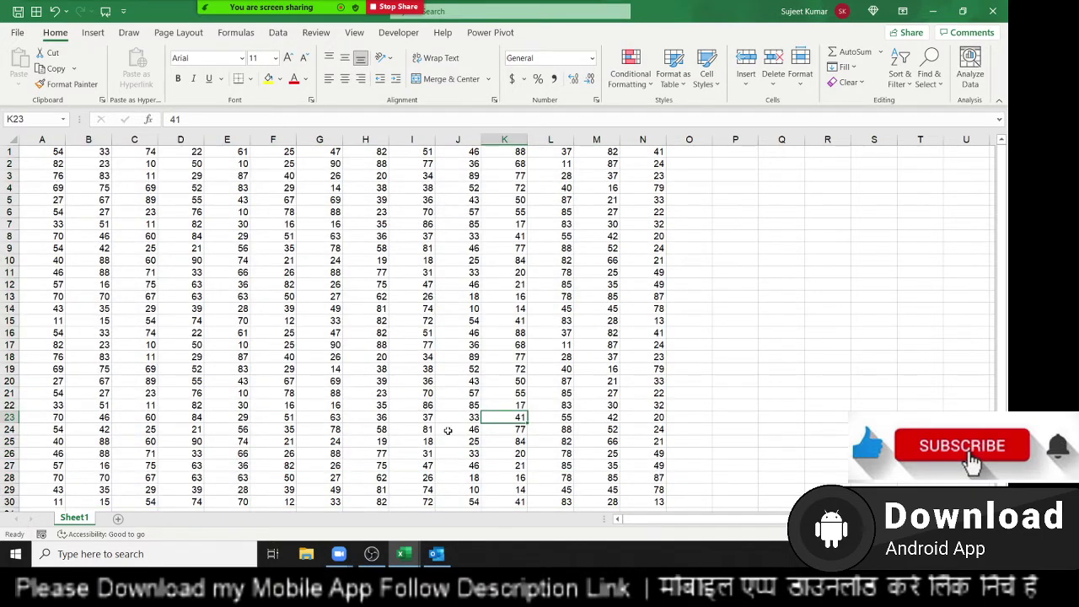
click(44, 153)
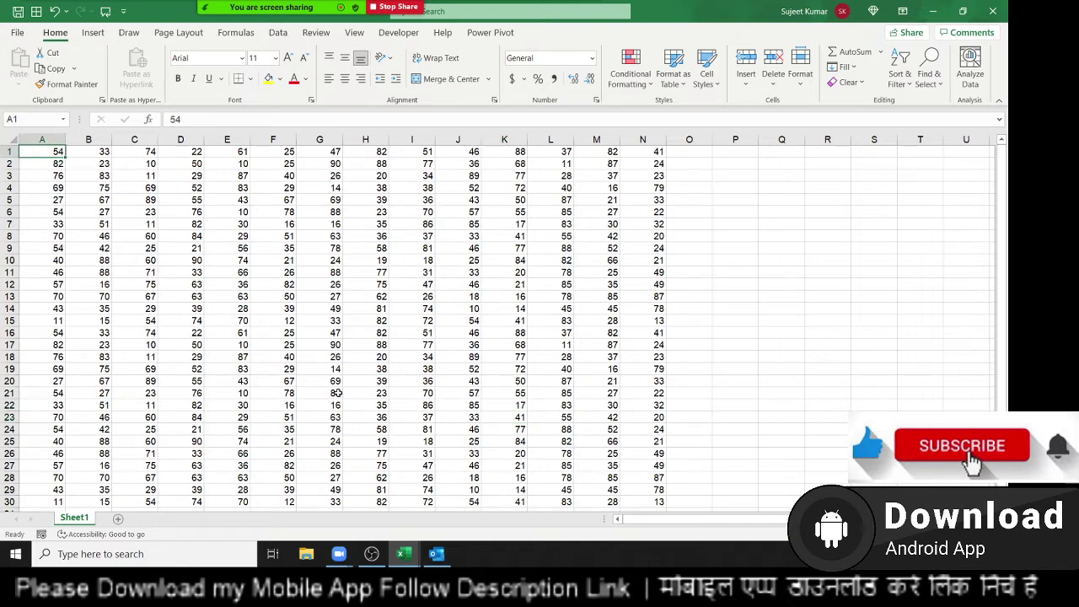
shift+click(644, 500)
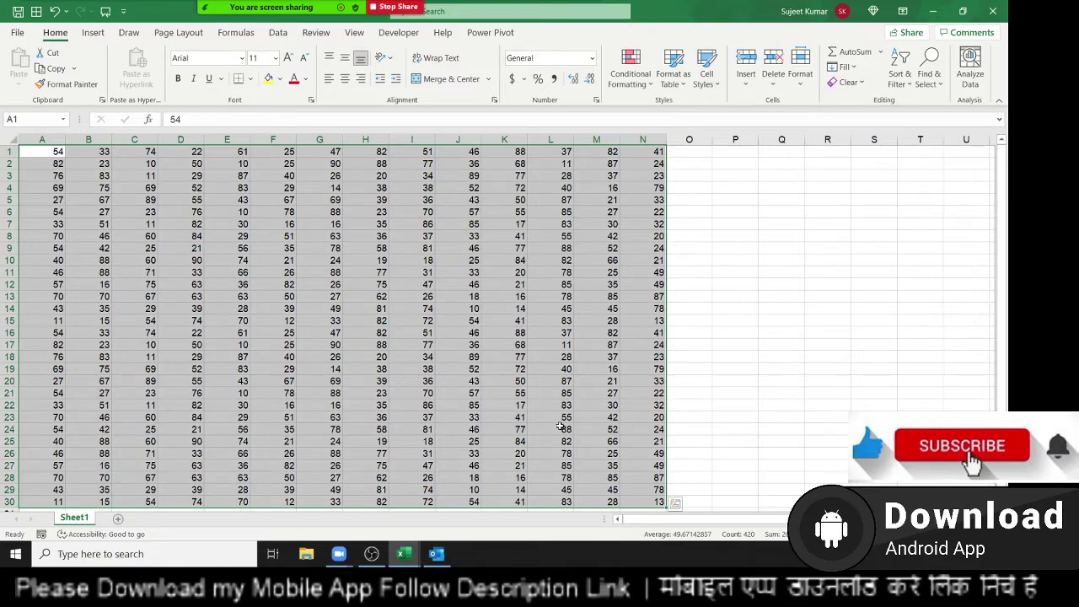
click(814, 441)
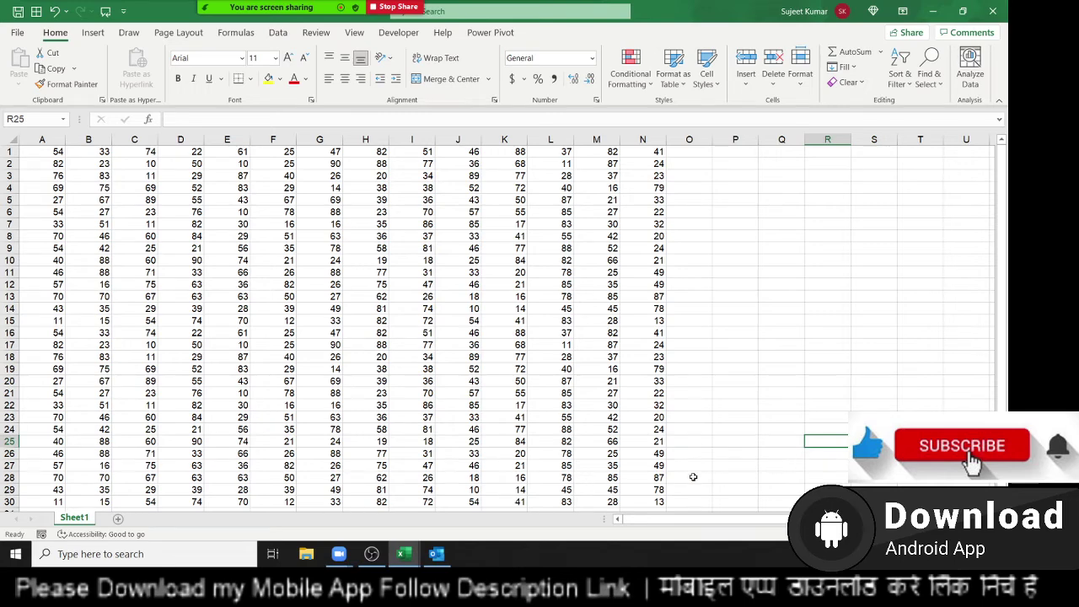
click(645, 501)
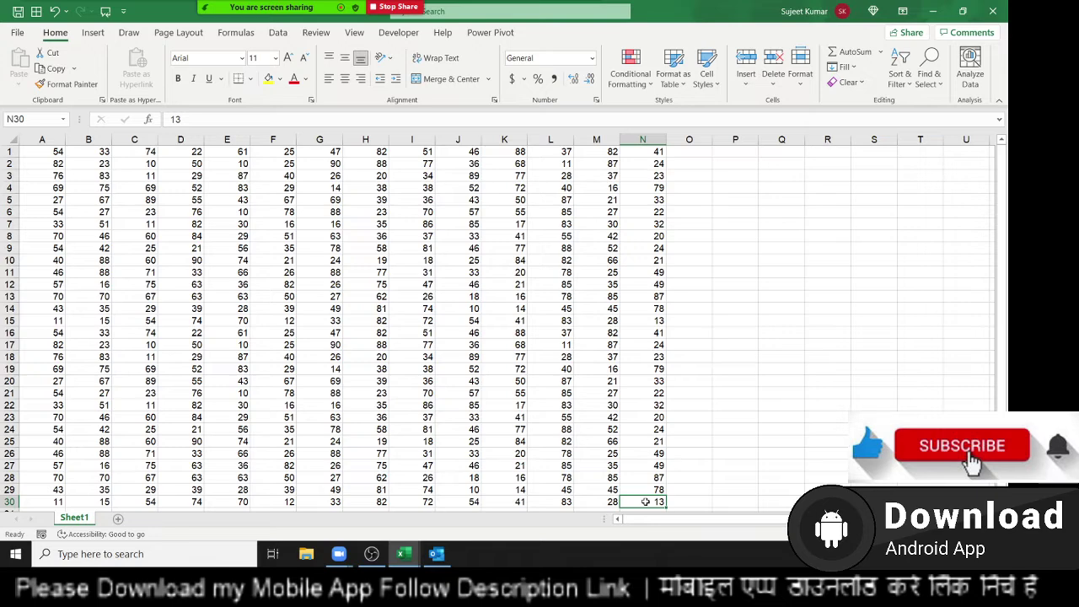
shift+click(52, 156)
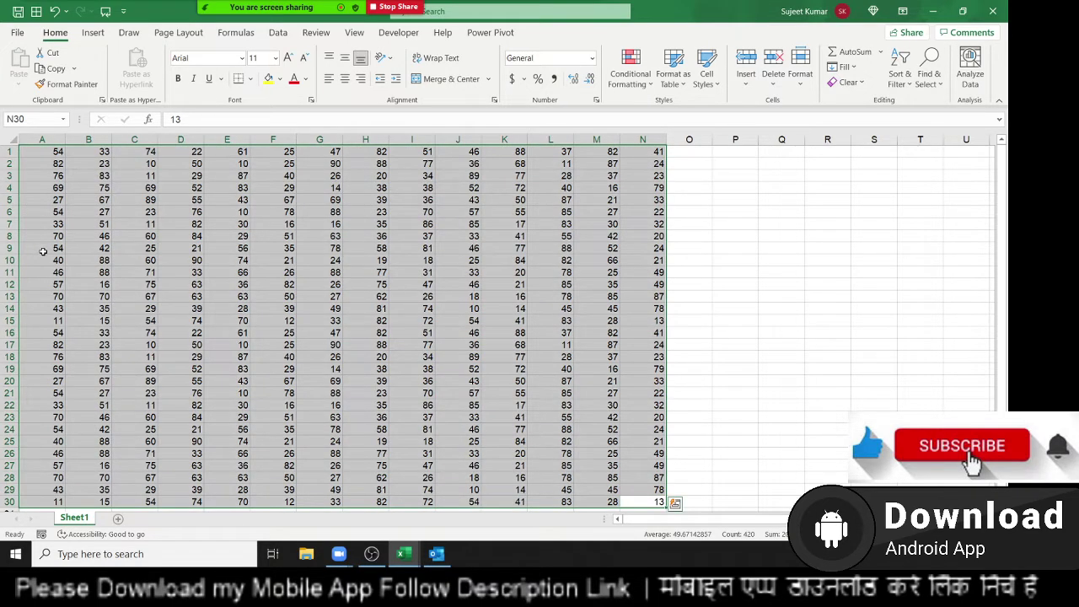
click(118, 519)
Pick several cells on the empty Sheet2 and select the block D9:G15.
click(94, 199)
click(192, 291)
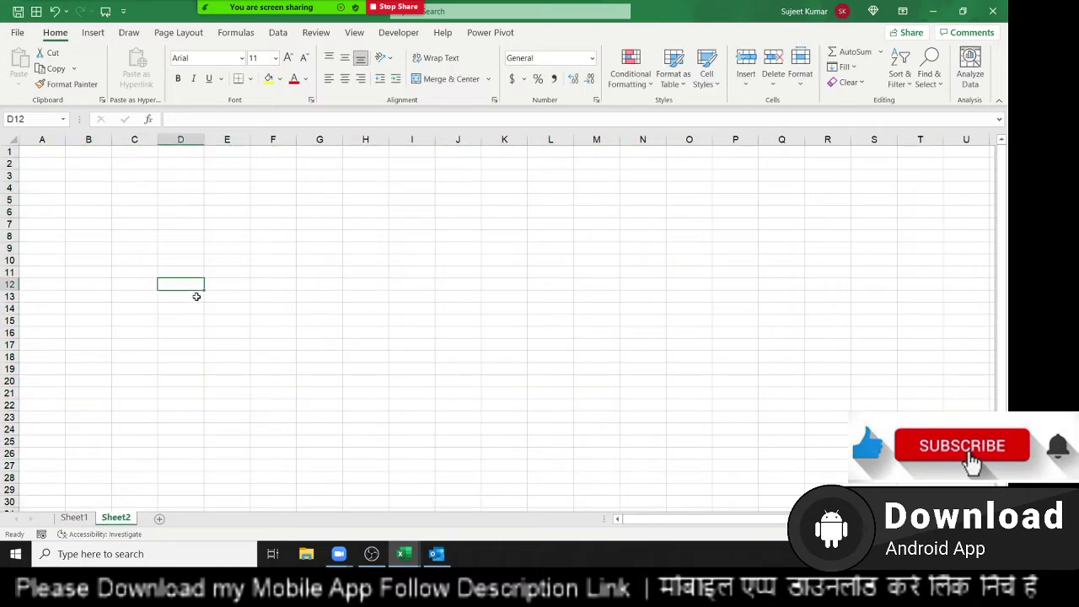
click(455, 368)
click(399, 284)
click(323, 247)
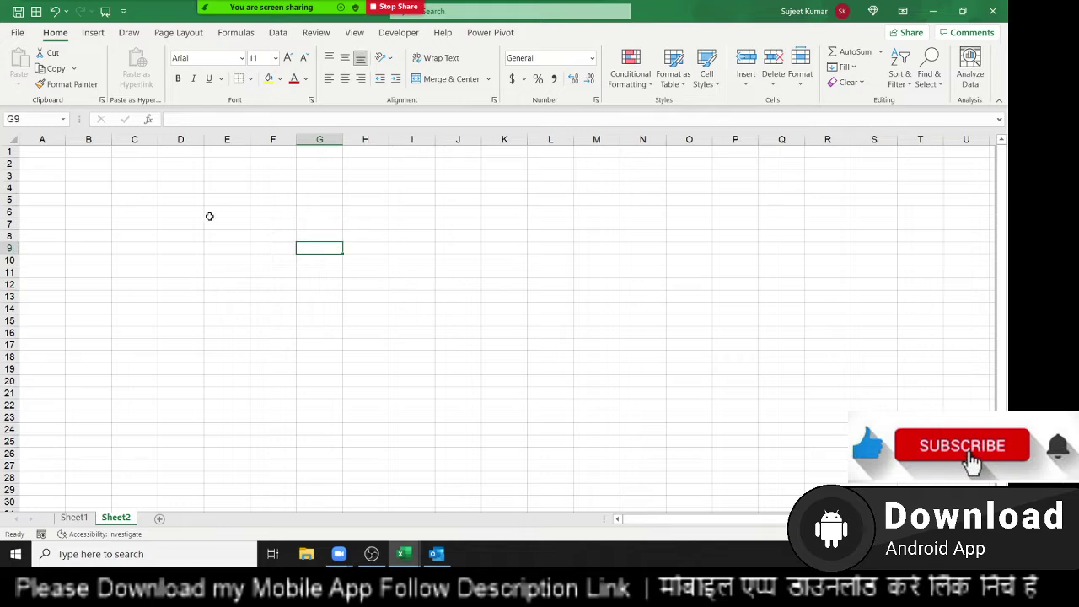
click(210, 217)
click(134, 152)
click(228, 301)
click(312, 325)
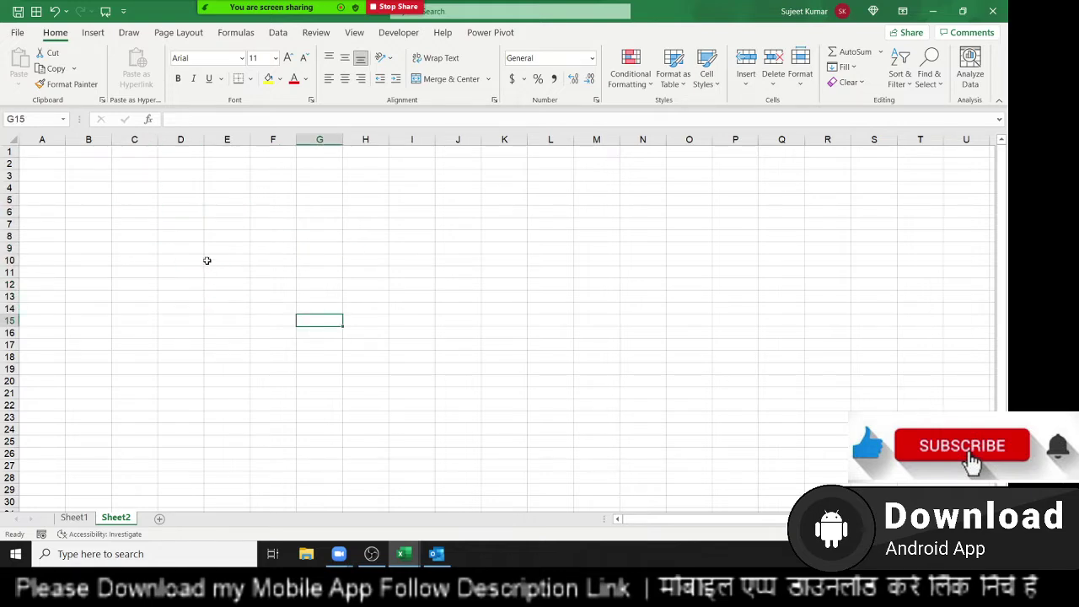
shift+click(202, 250)
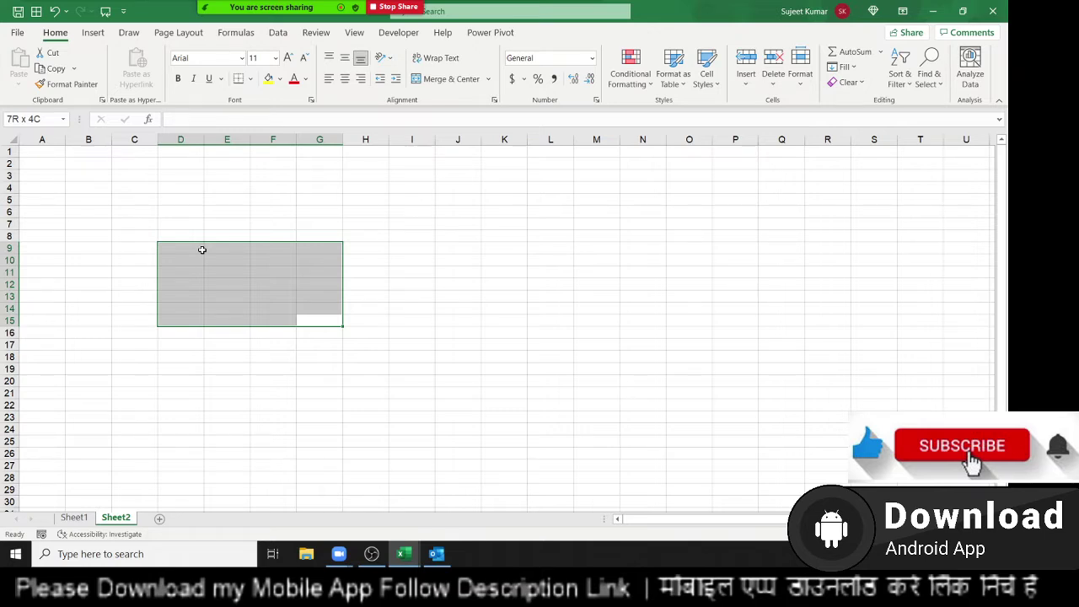
Go back to Sheet1 and return to cell A1 of the number table.
click(74, 517)
click(295, 318)
click(642, 416)
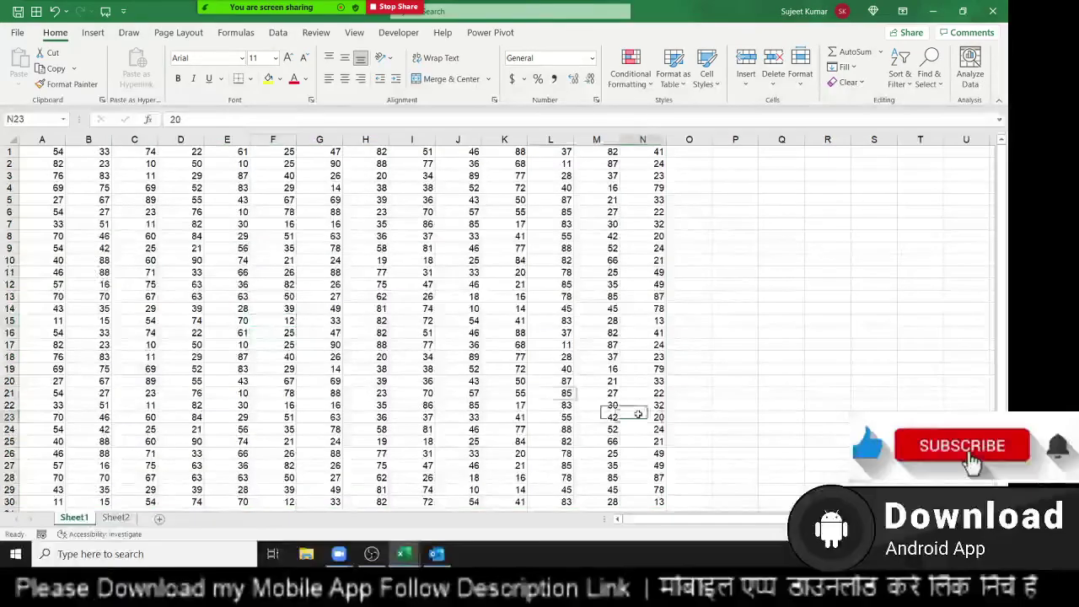
click(650, 489)
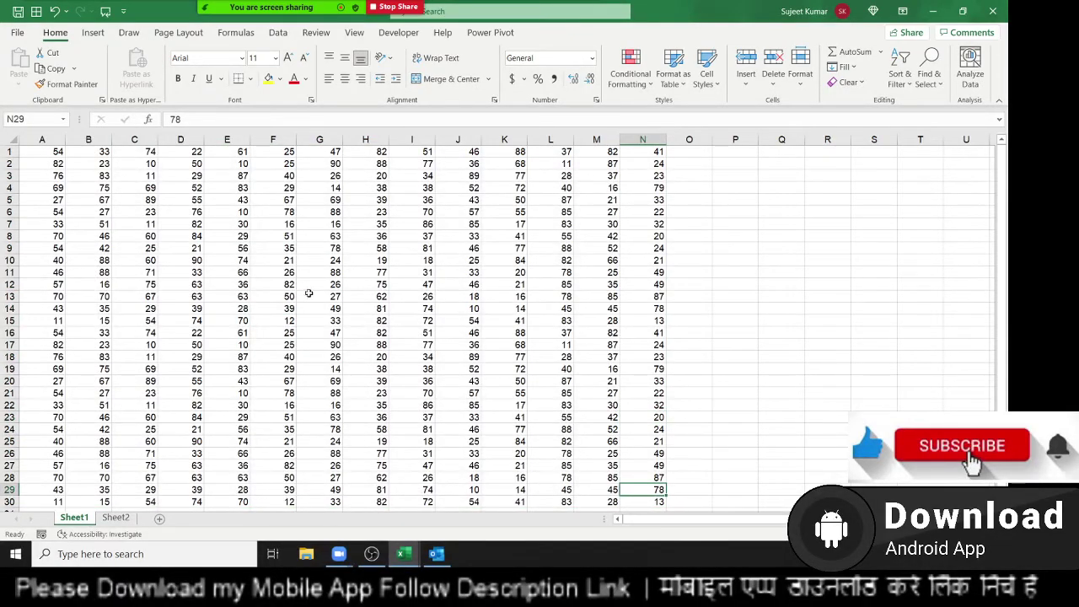
click(59, 152)
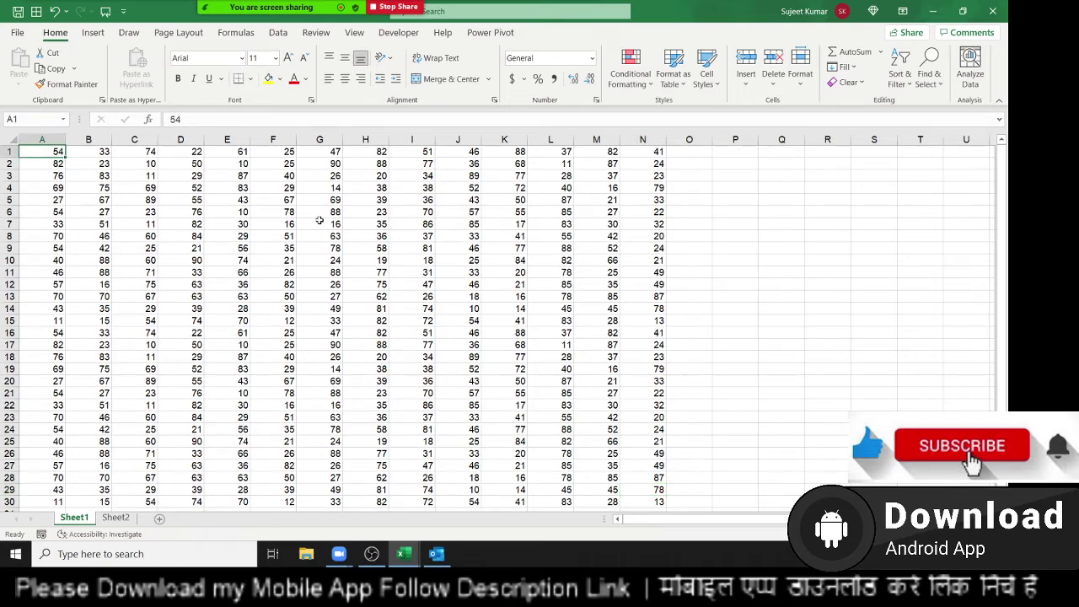
key(shift+Right)
key(shift+Right)
key(shift+Right)
key(shift+Right)
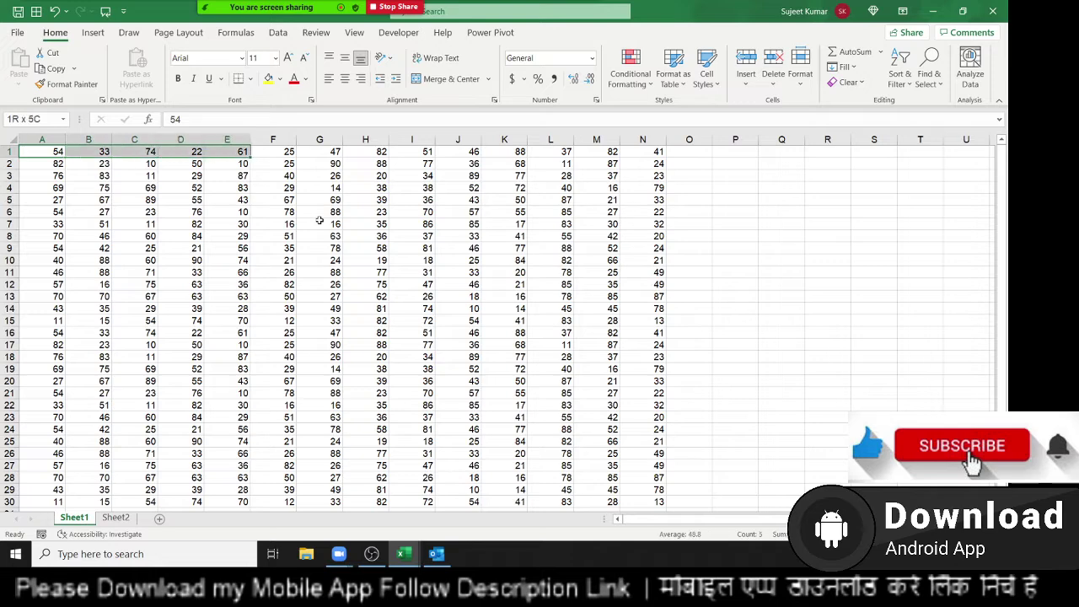
key(shift+Right)
key(shift+Right)
key(shift+Right)
key(shift+Right)
key(shift+Right)
key(shift+Right)
key(shift+Down)
key(shift+Down)
key(shift+Right)
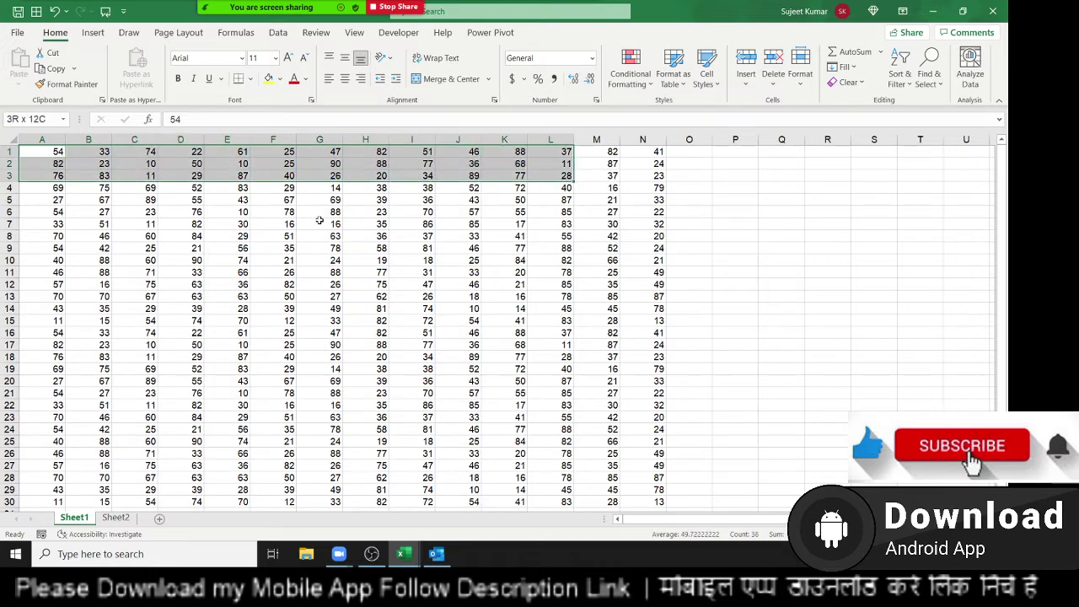
key(shift+Down)
key(shift+Right)
key(shift+Right)
key(shift+Down)
key(shift+Down)
key(shift+Down)
key(shift+Down)
key(shift+Down)
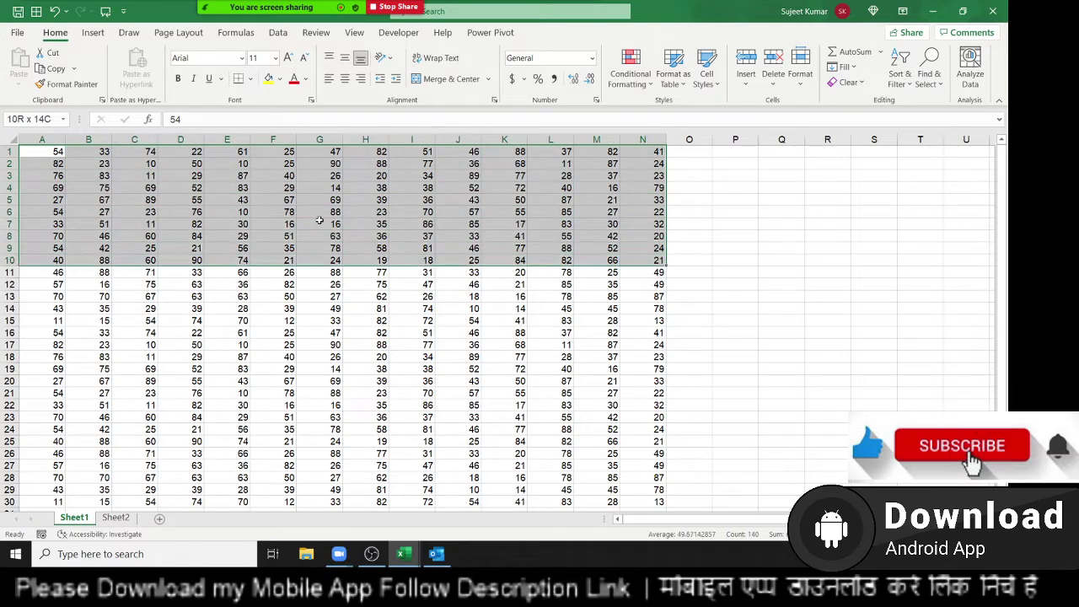
key(shift+Down)
key(shift+Down)
key(Up)
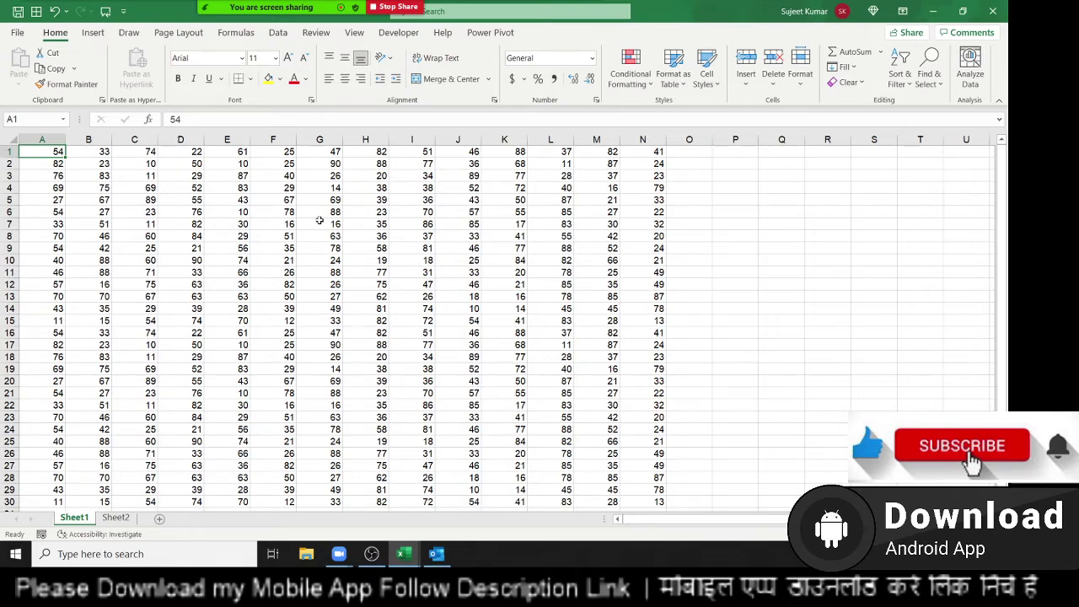
key(shift+Right)
key(shift+Right)
key(shift+Right)
key(shift+Right)
key(shift+Right)
key(shift+Right)
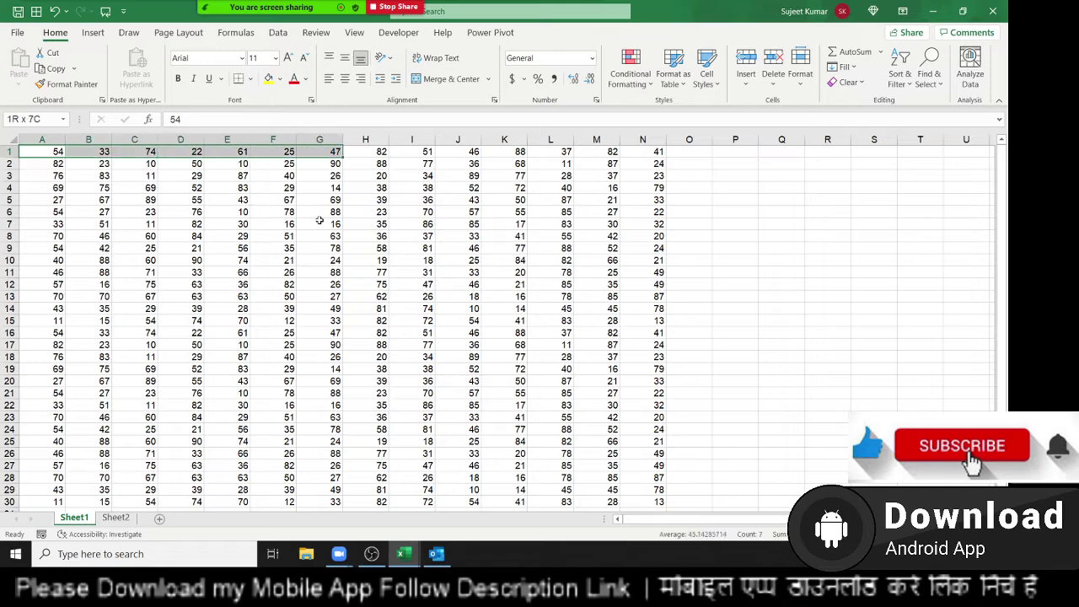
key(shift+Right)
key(shift+Right)
key(shift+Right)
key(shift+Right)
key(shift+Right)
key(ctrl+Home)
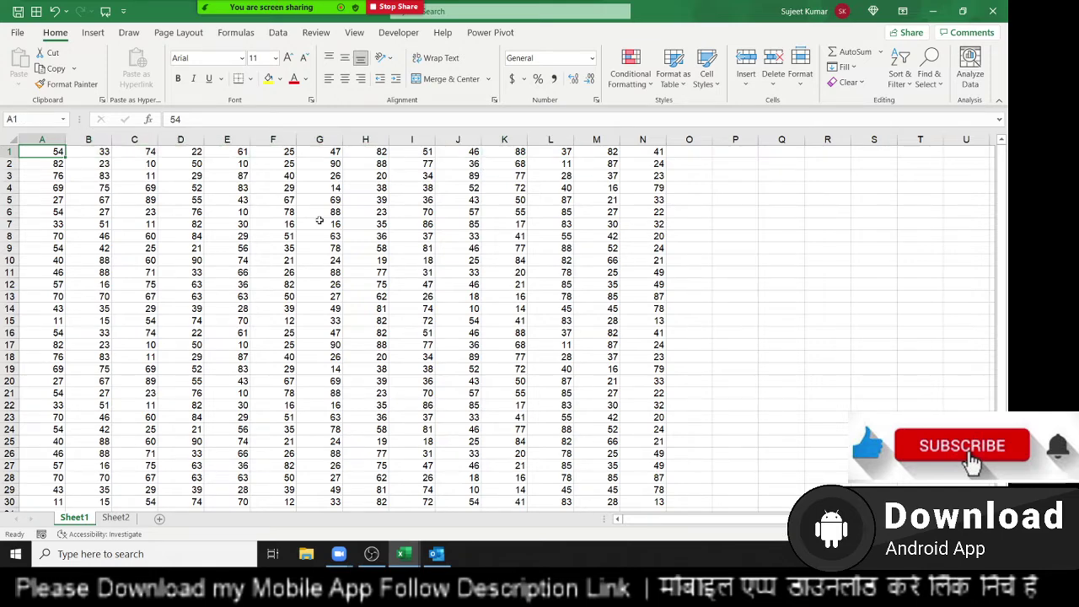
key(ctrl+a)
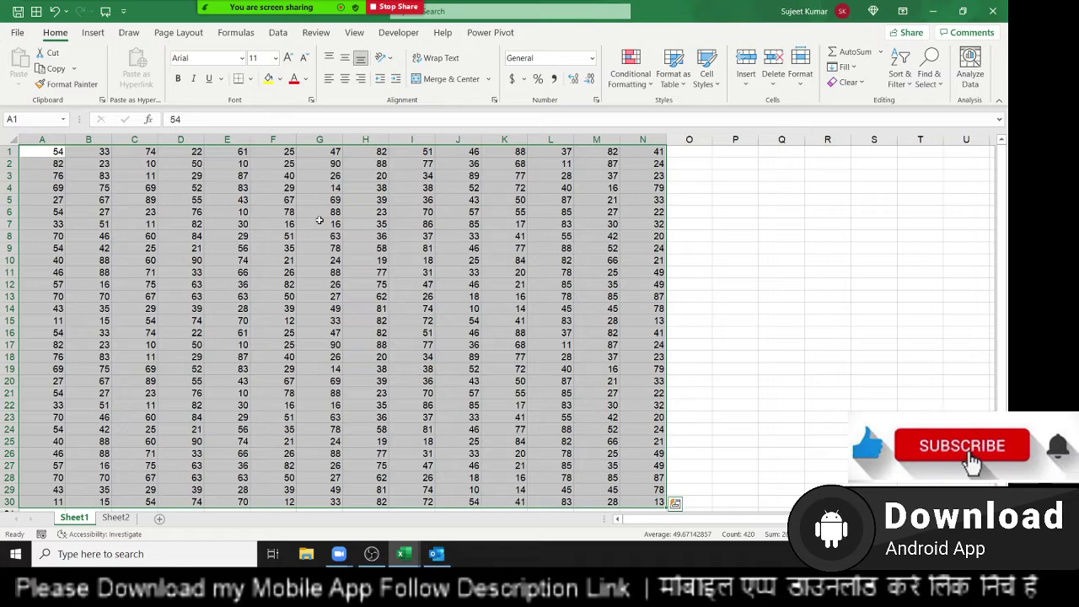
key(ctrl+Home)
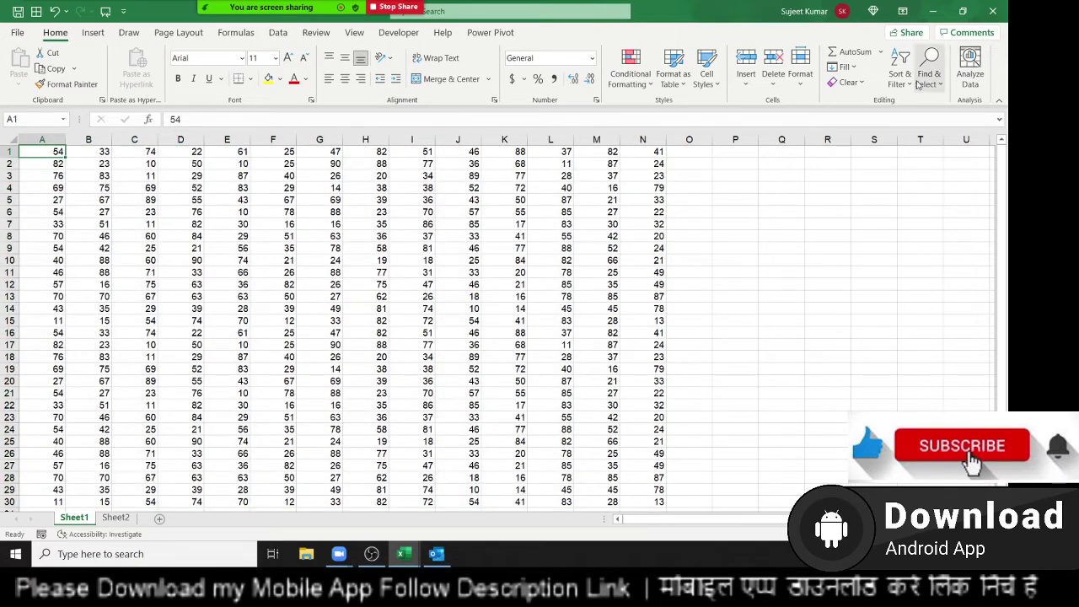
From D9, choose Current region in Go To Special, then cancel the dialog.
click(190, 247)
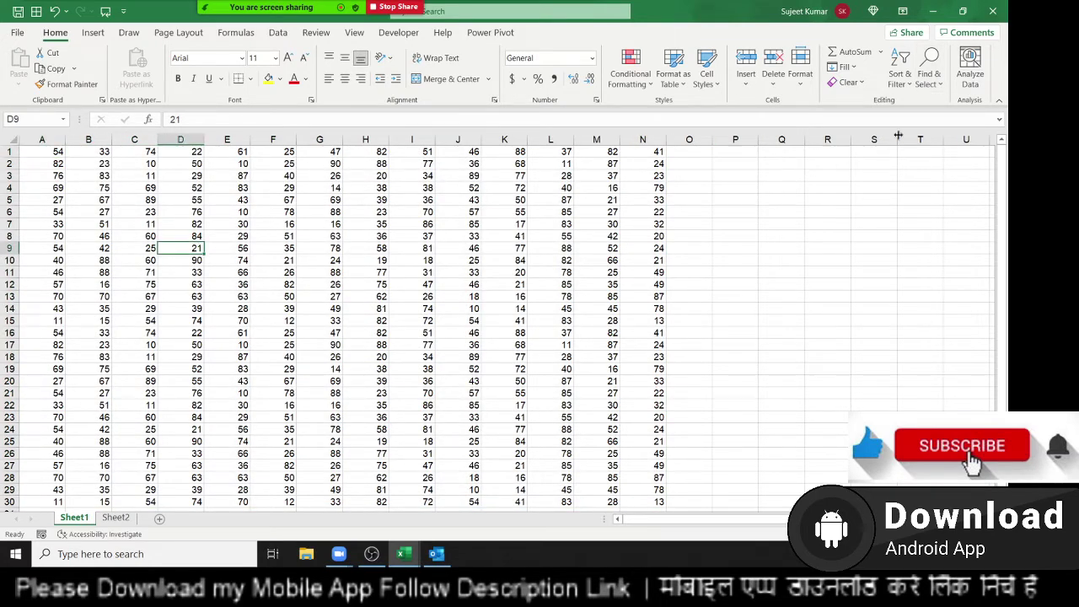
click(936, 88)
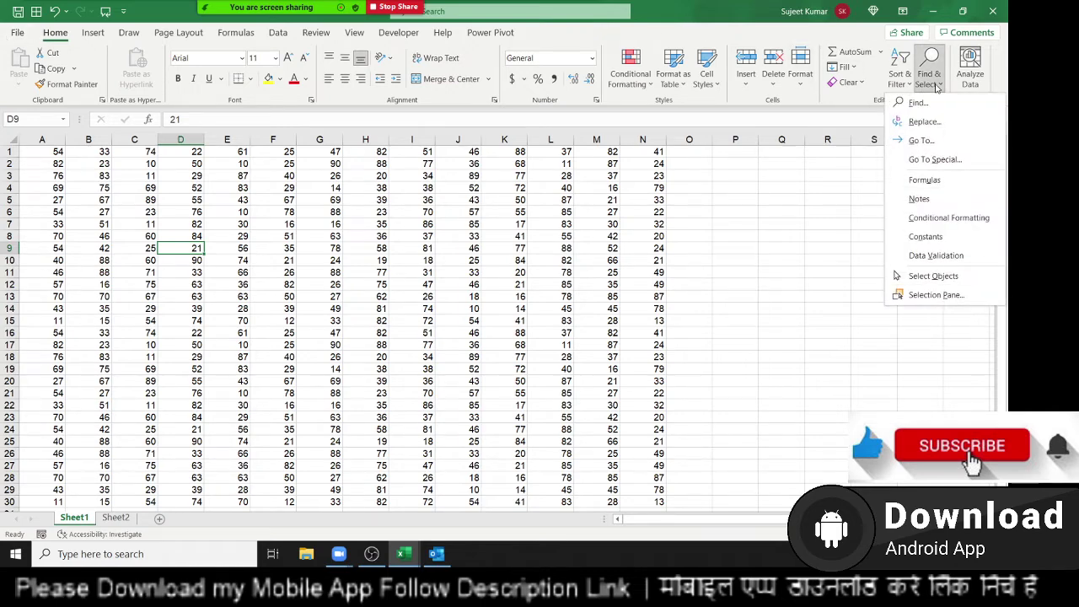
click(943, 162)
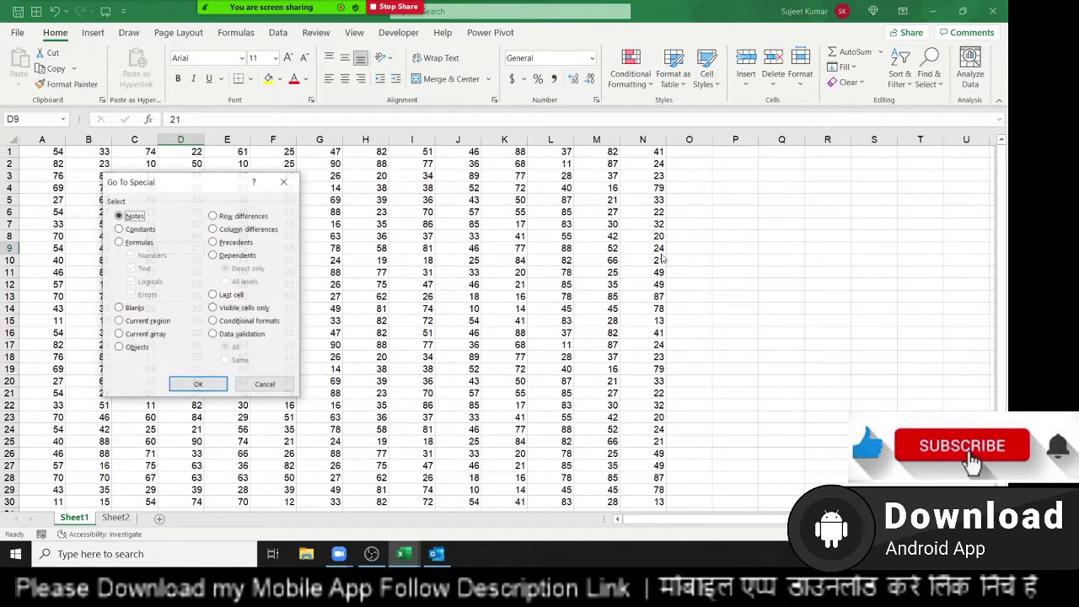
click(139, 321)
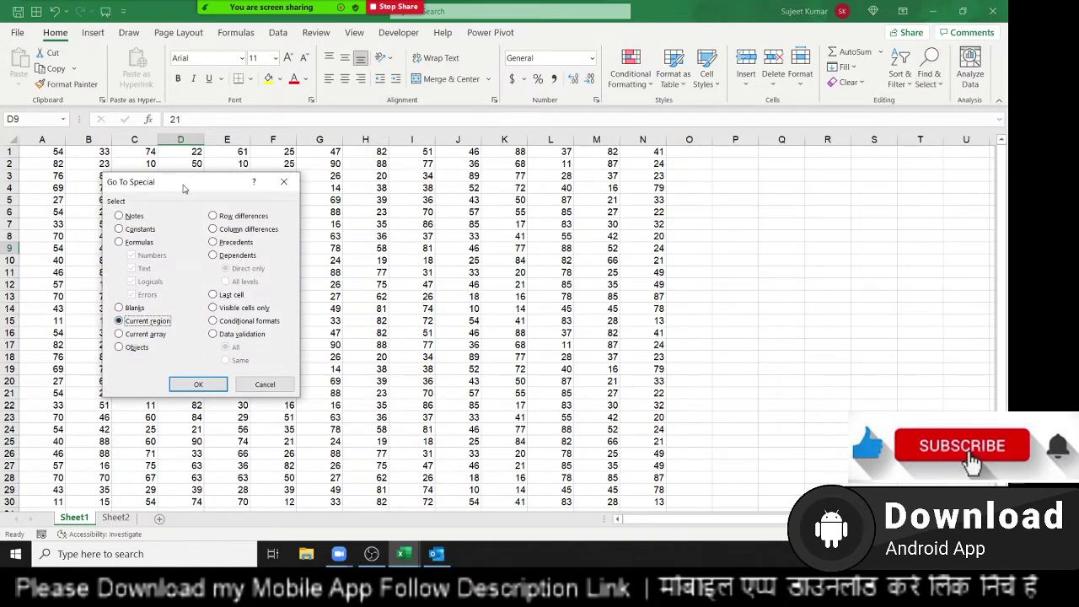
drag(185, 187, 631, 132)
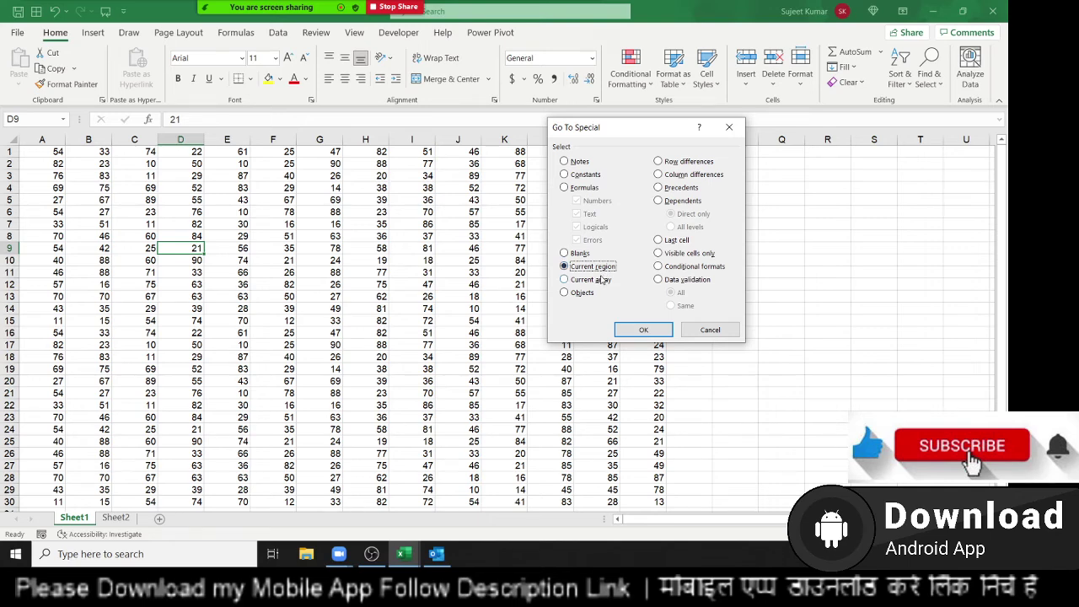
key(Escape)
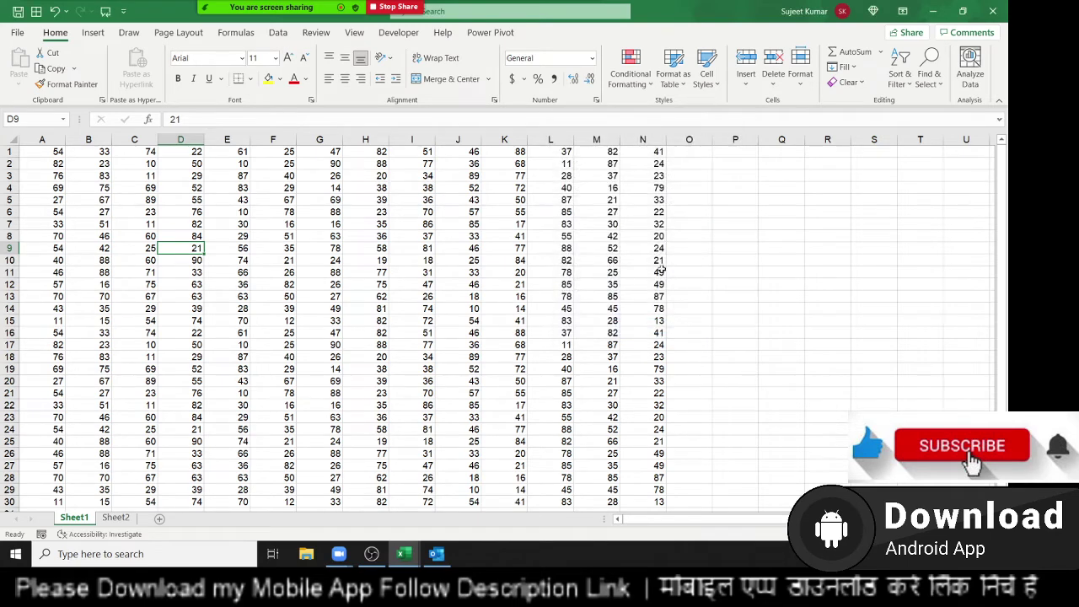
Clear all values in row 12.
click(680, 258)
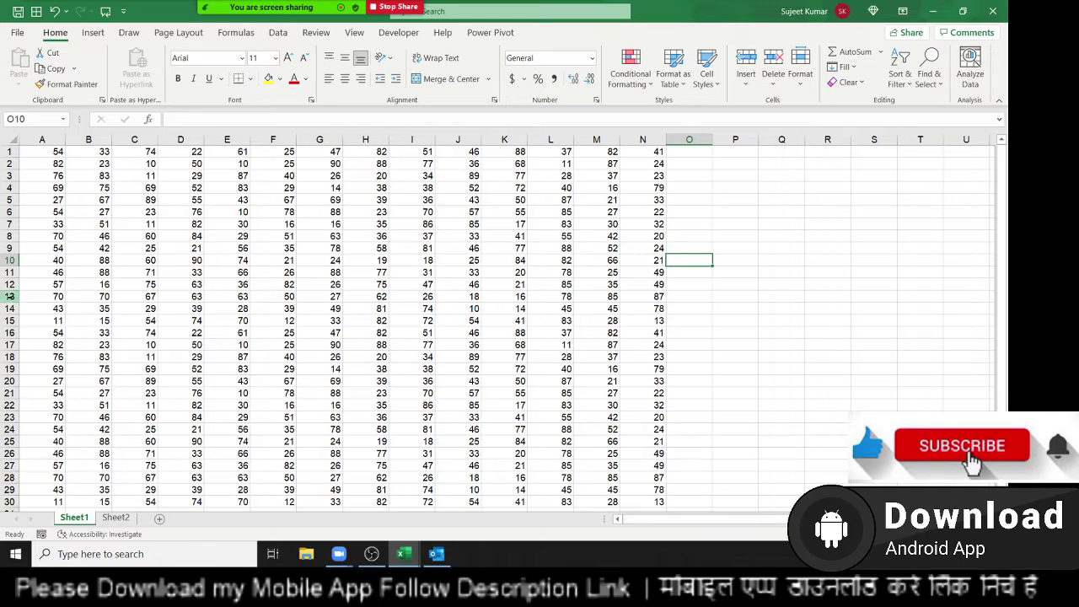
click(10, 286)
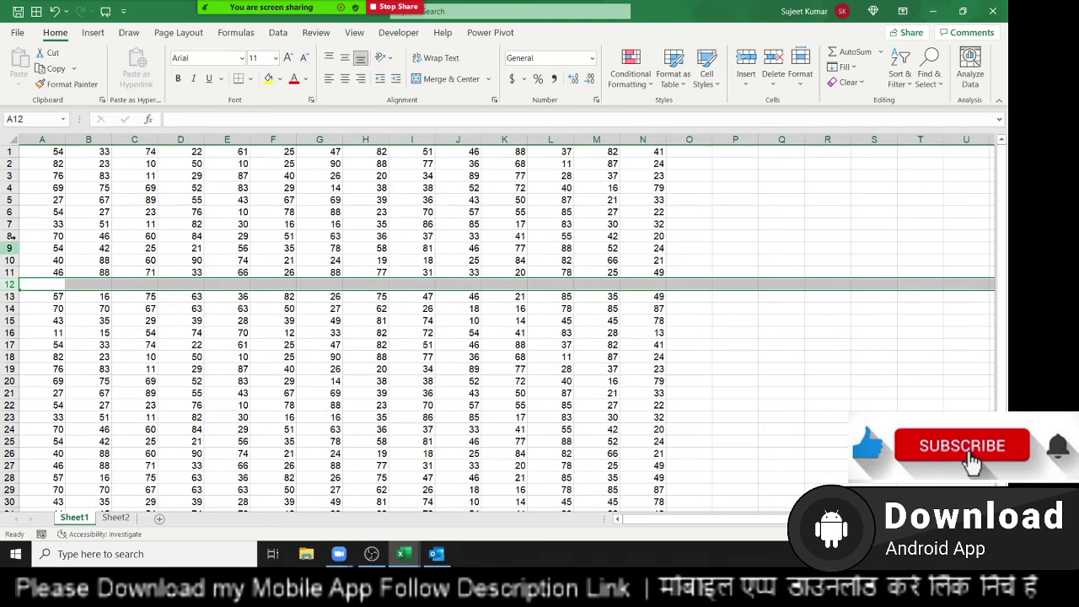
key(Delete)
click(46, 163)
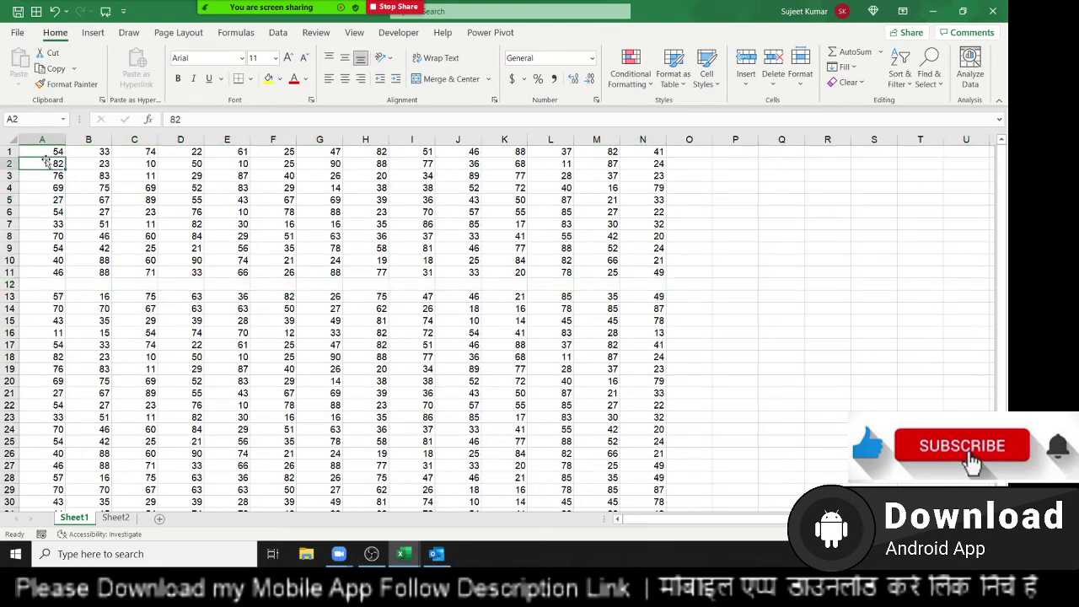
key(ctrl+a)
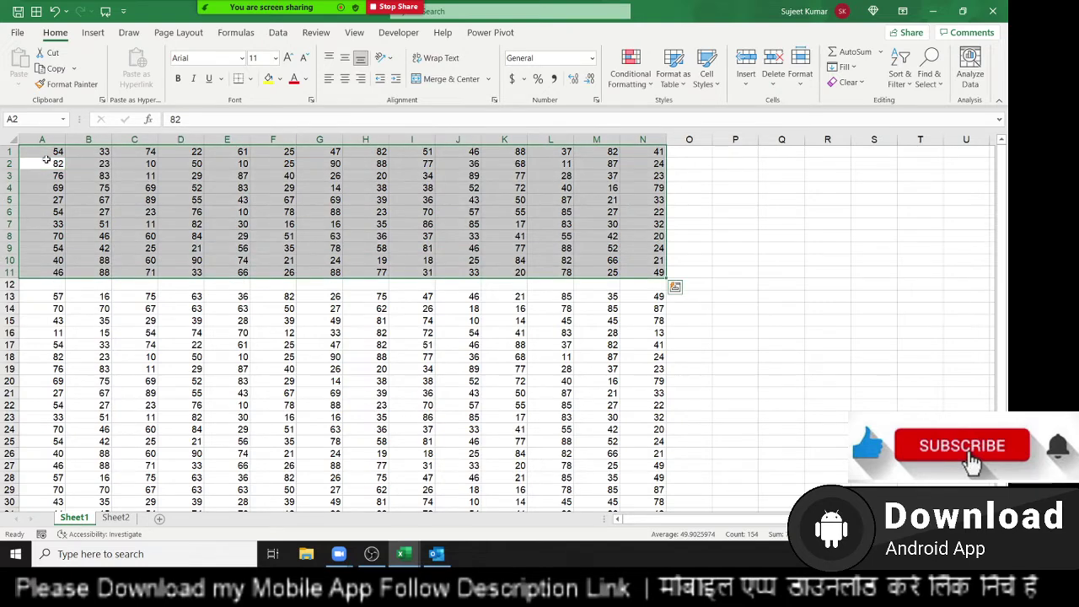
click(229, 287)
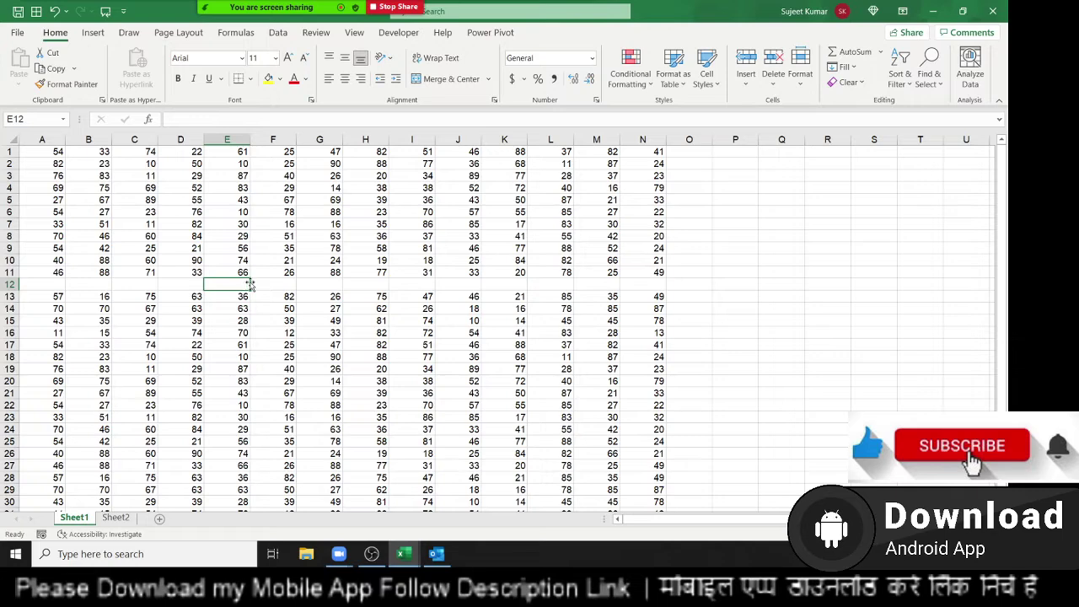
text(25)
click(58, 152)
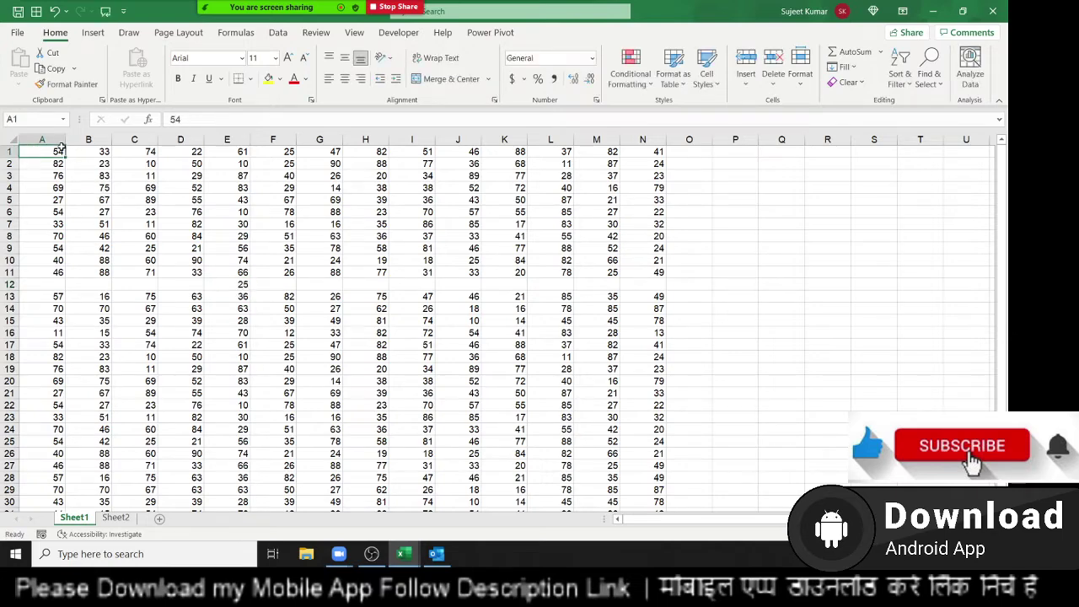
key(ctrl+a)
scroll(58, 152, down, 1)
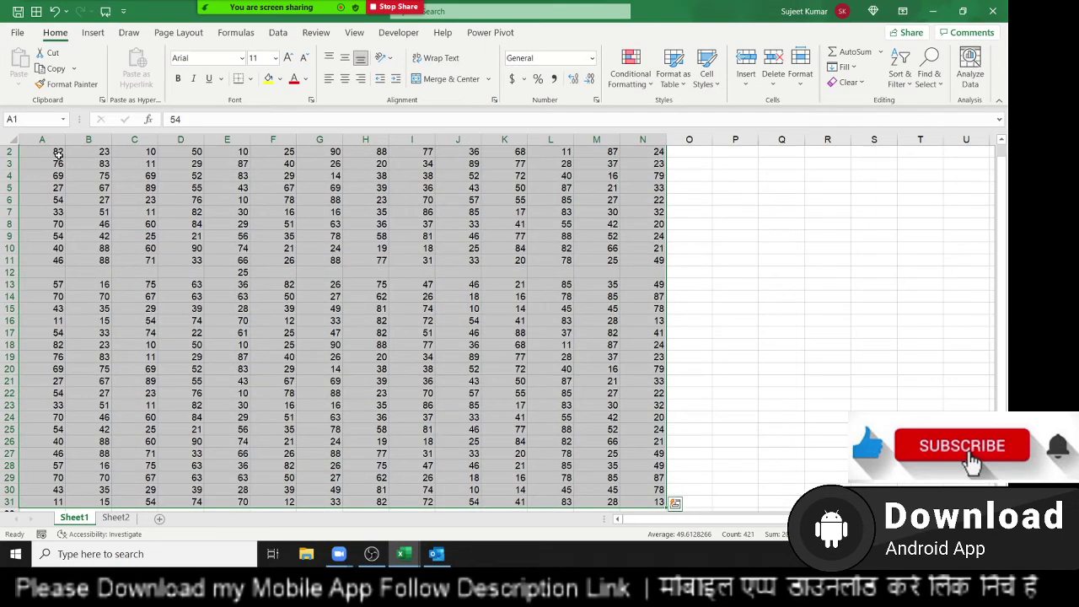
click(217, 274)
click(217, 274)
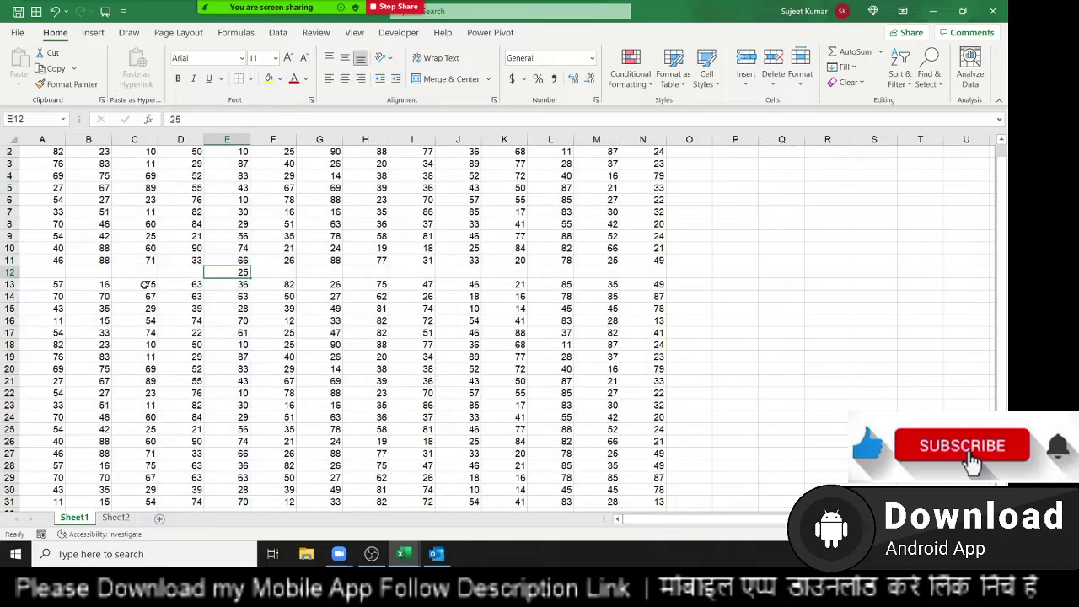
click(10, 273)
key(Delete)
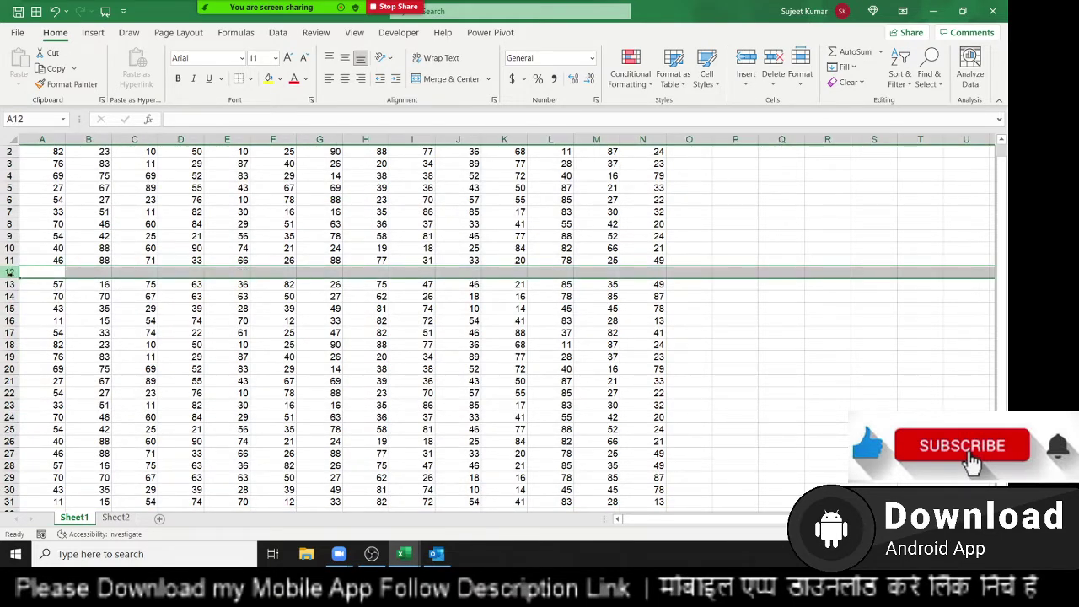
scroll(51, 253, up, 1)
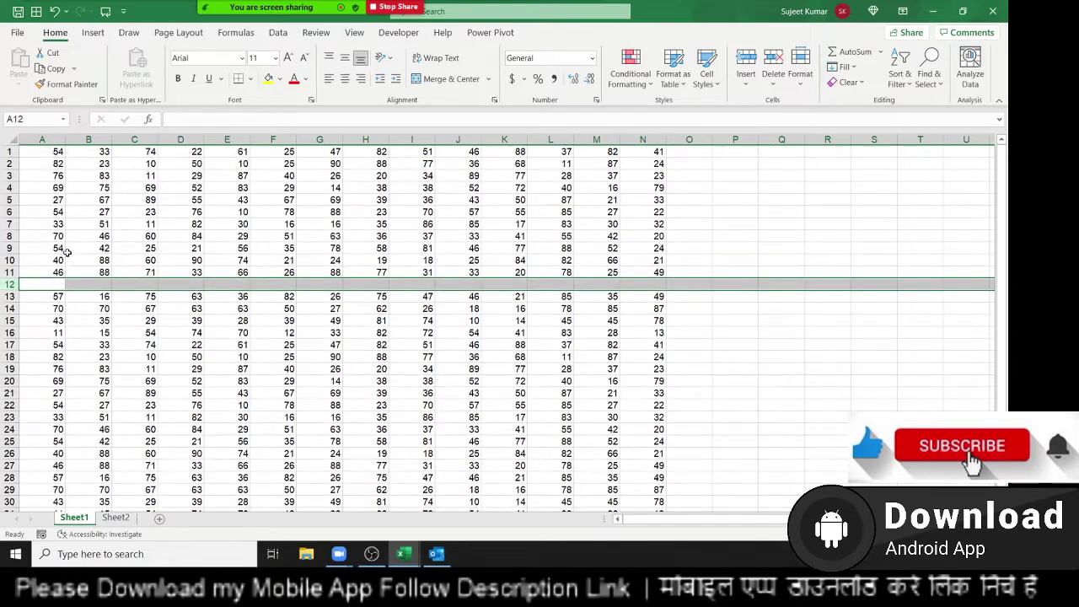
click(51, 151)
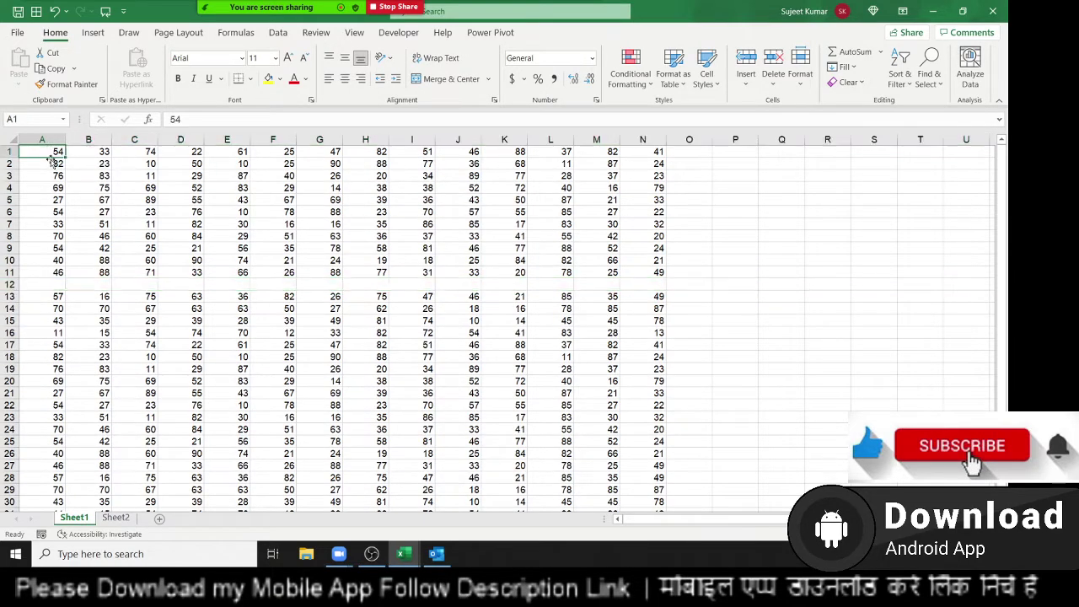
key(ctrl+a)
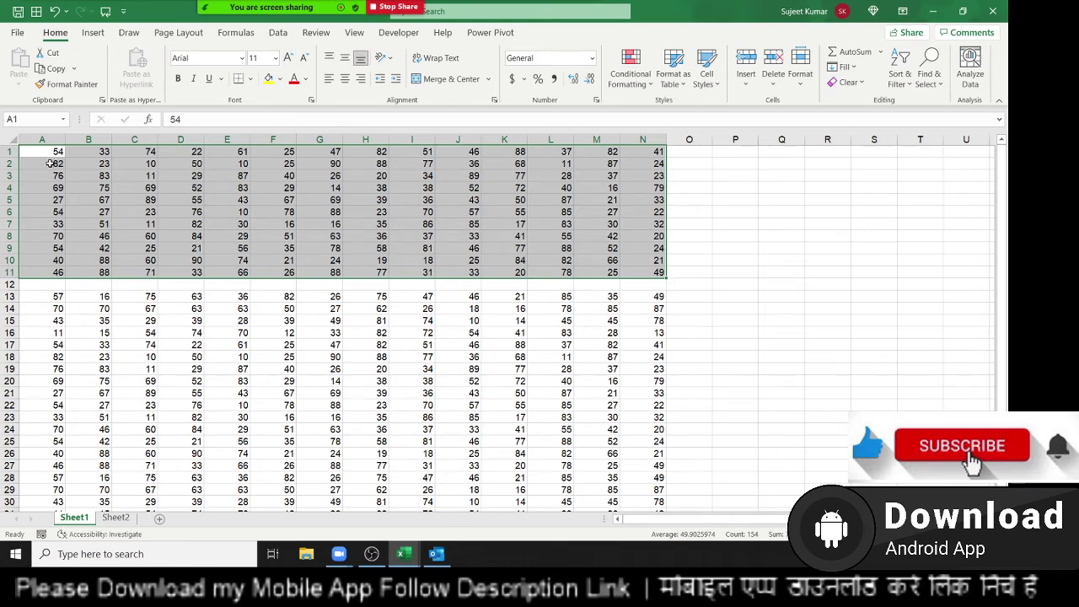
click(12, 286)
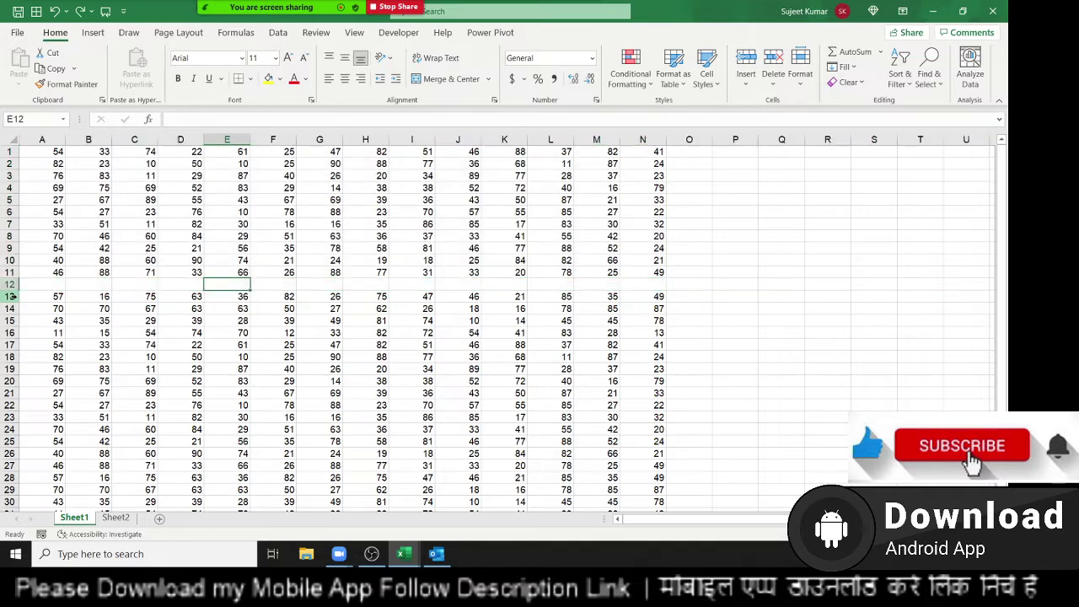
Delete the empty row 12 and insert a blank column at G.
key(ctrl+minus)
click(328, 132)
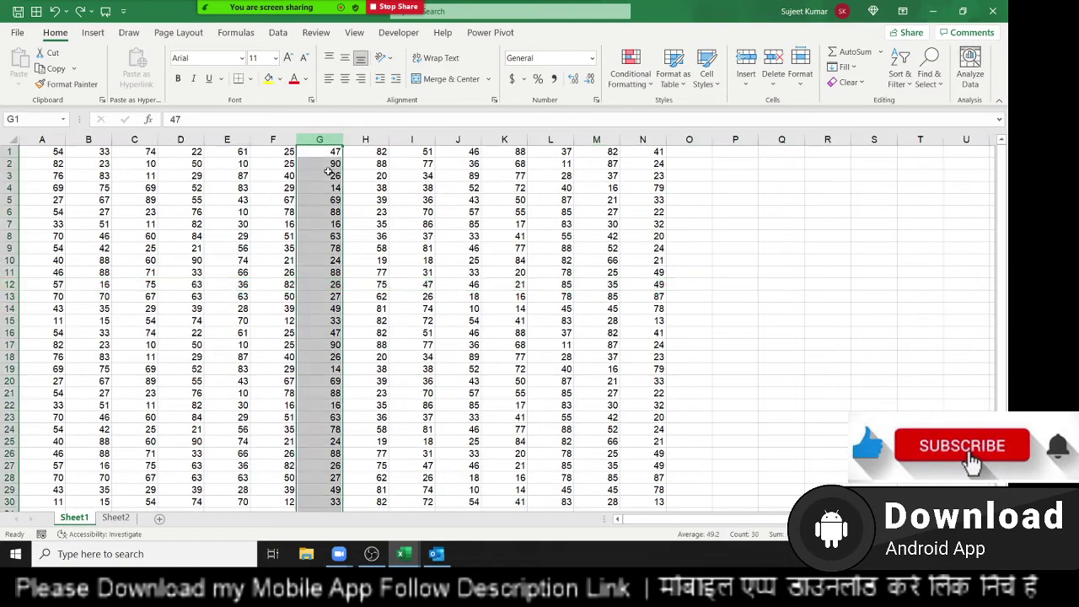
key(ctrl+plus)
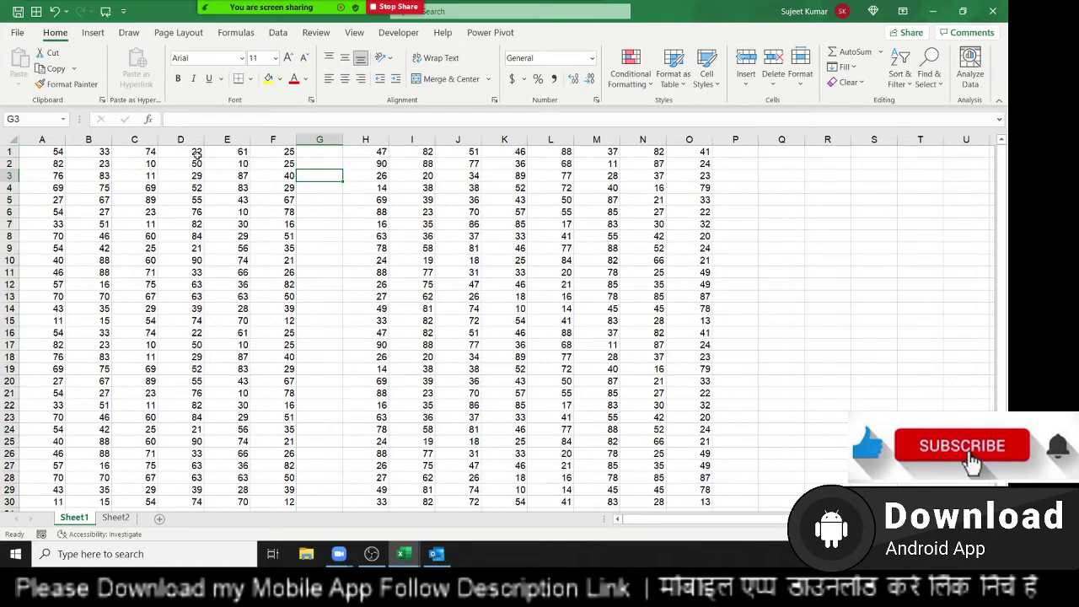
Select the A1:F30 block with Ctrl+A, then enter 'a' in G11.
click(319, 181)
click(56, 152)
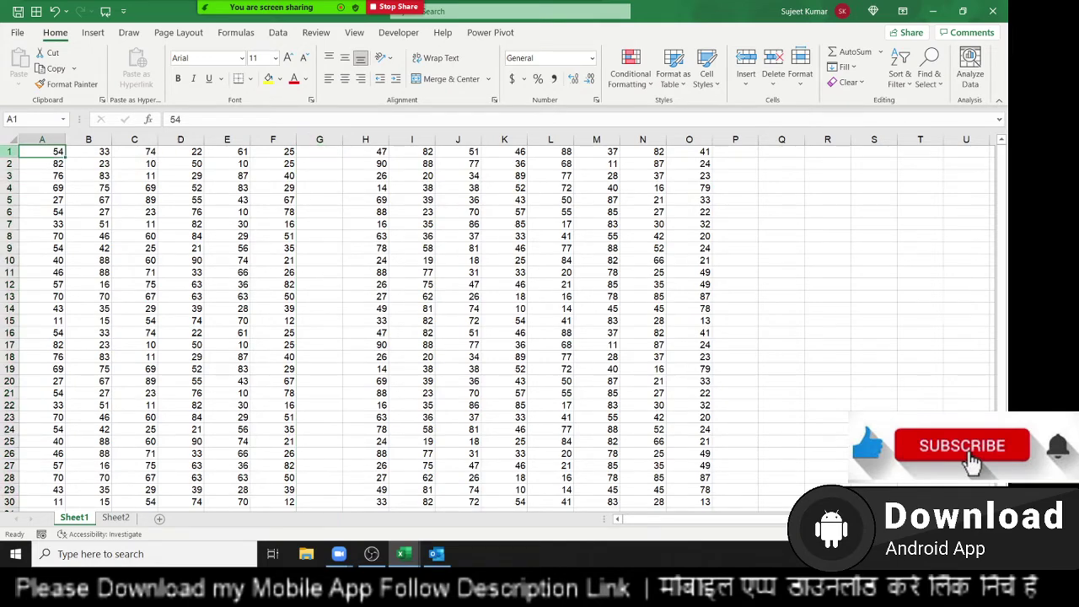
key(ctrl+a)
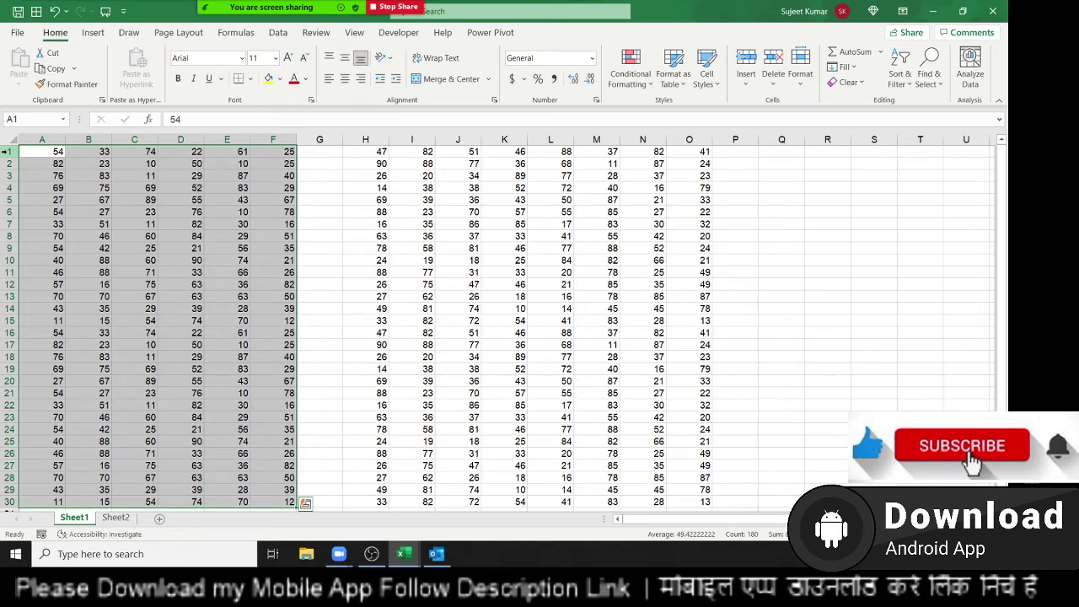
click(335, 274)
text(a)
click(314, 211)
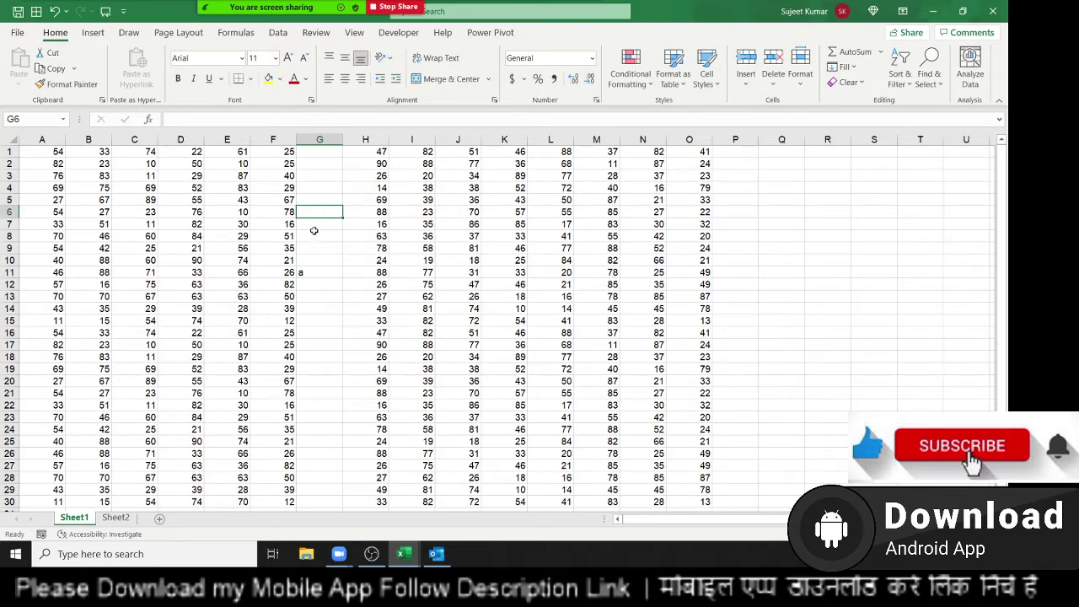
Delete the empty column G so the numbers rejoin in A1:N30.
click(96, 190)
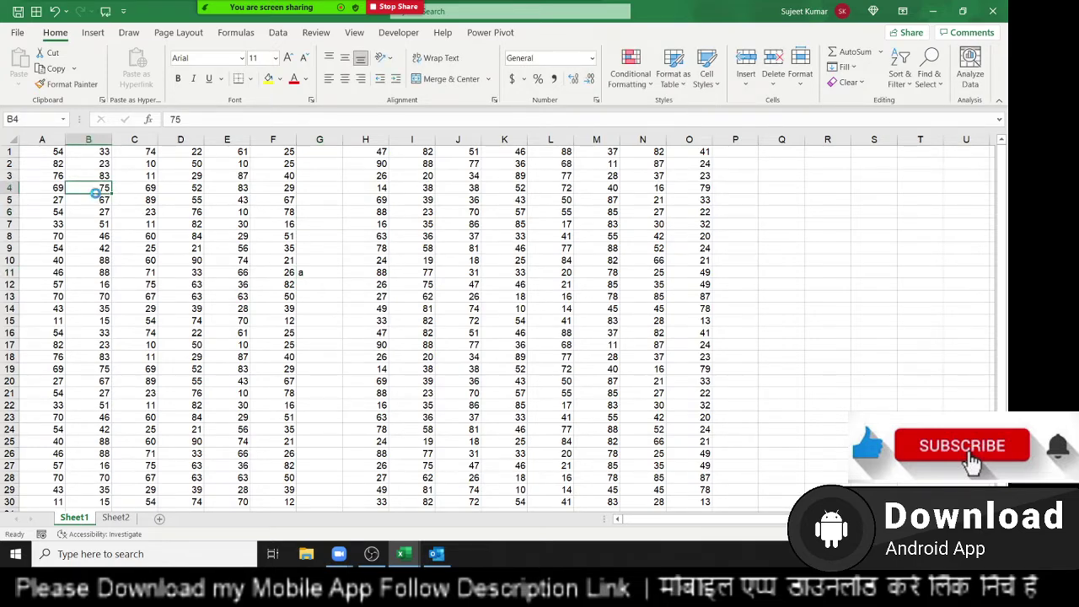
key(ctrl+a)
click(272, 211)
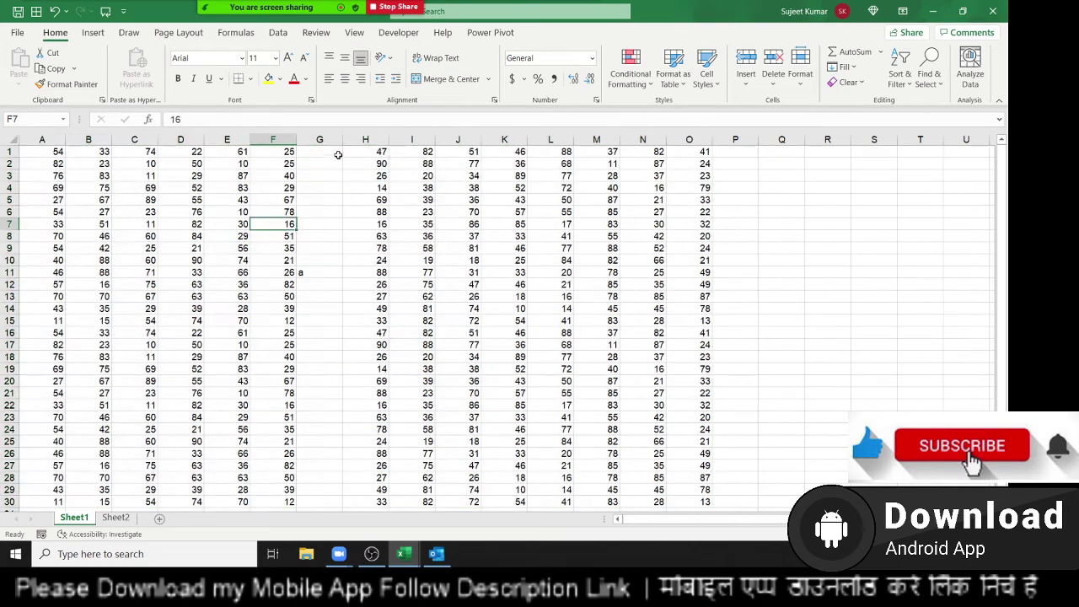
click(319, 139)
key(ctrl+minus)
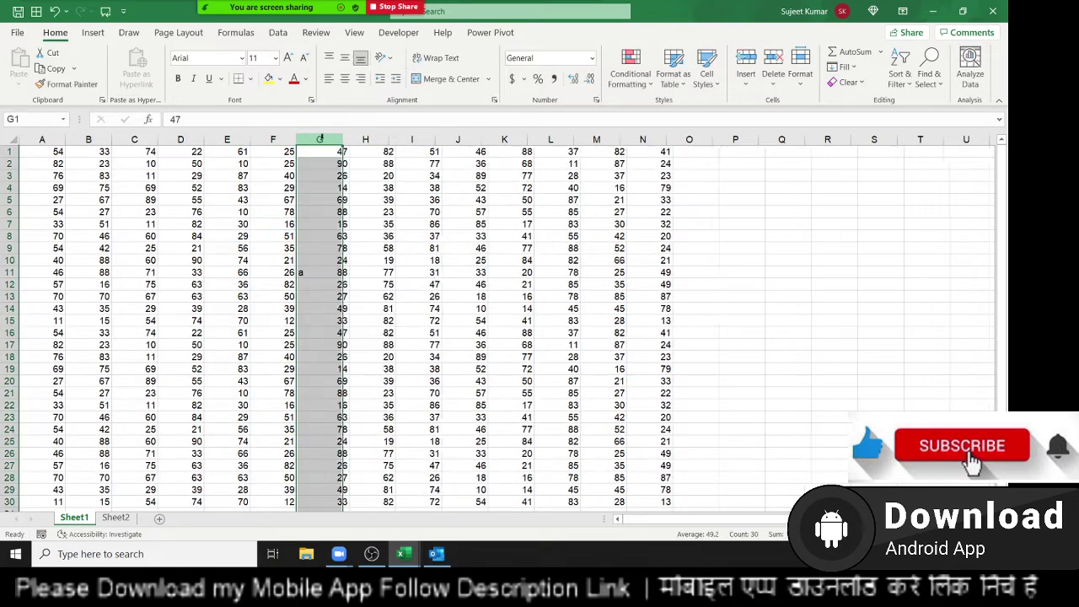
click(331, 332)
Enter 'aas'/'as' in O10, P6, Q5, R3 and S5, then select the data region with Ctrl+A.
click(699, 260)
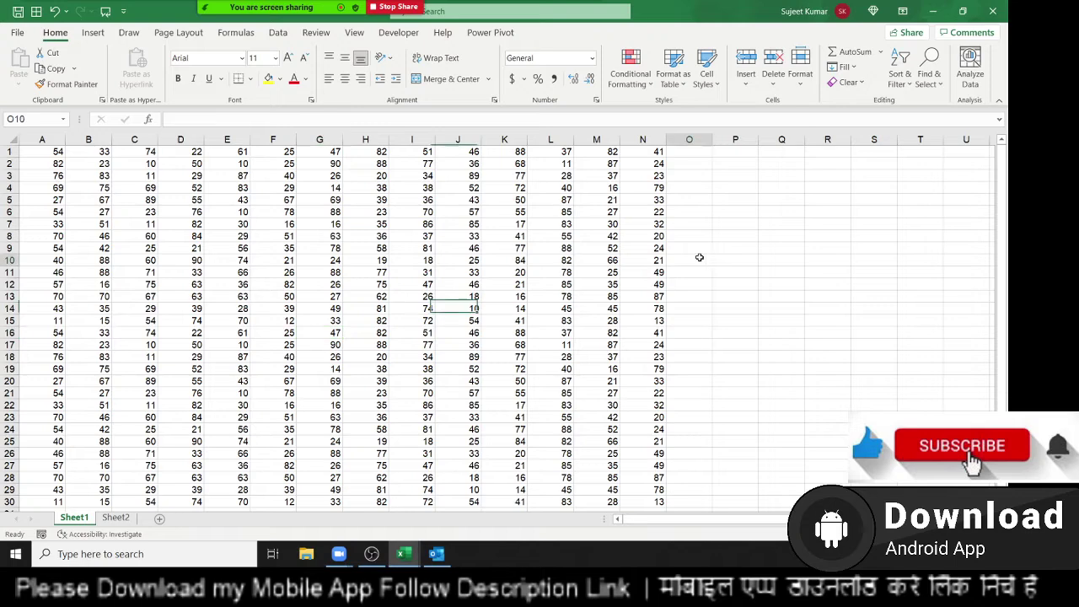
text(aas)
click(717, 212)
text(as)
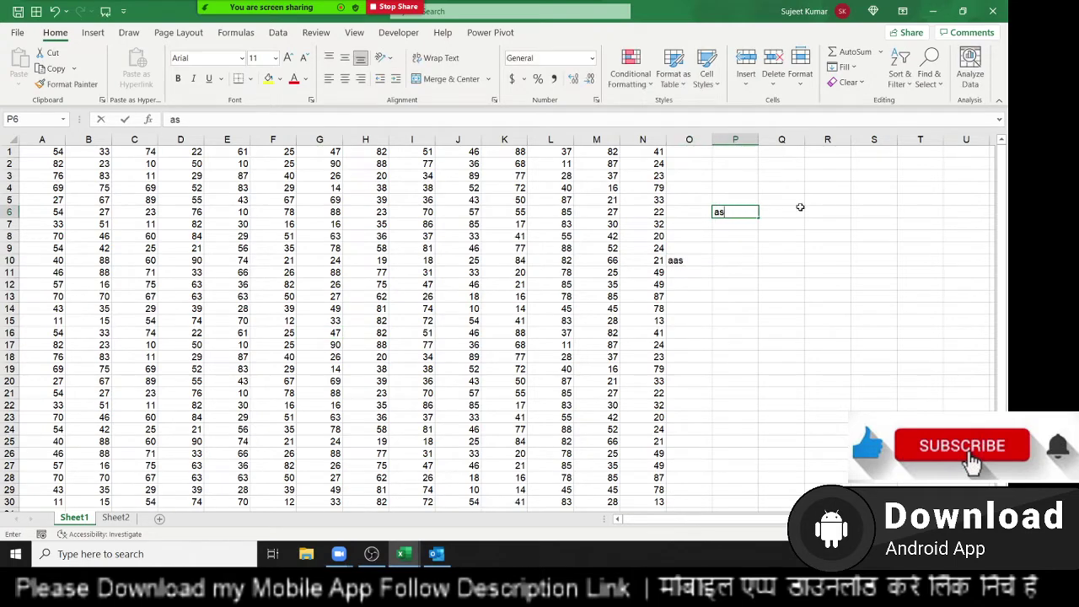
click(793, 201)
text(as)
click(826, 176)
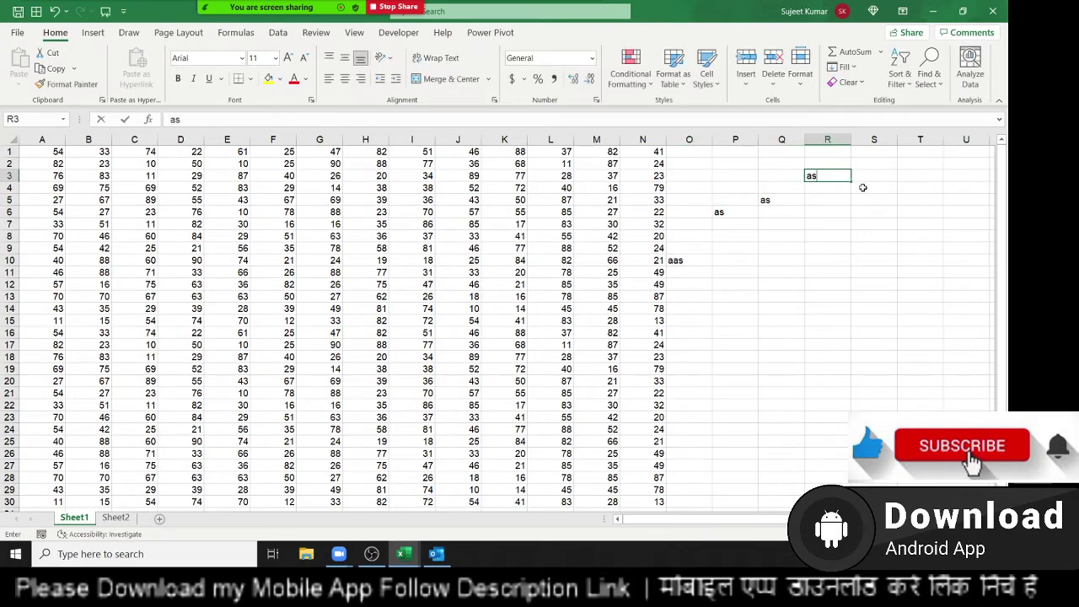
text(as)
click(864, 202)
text(as)
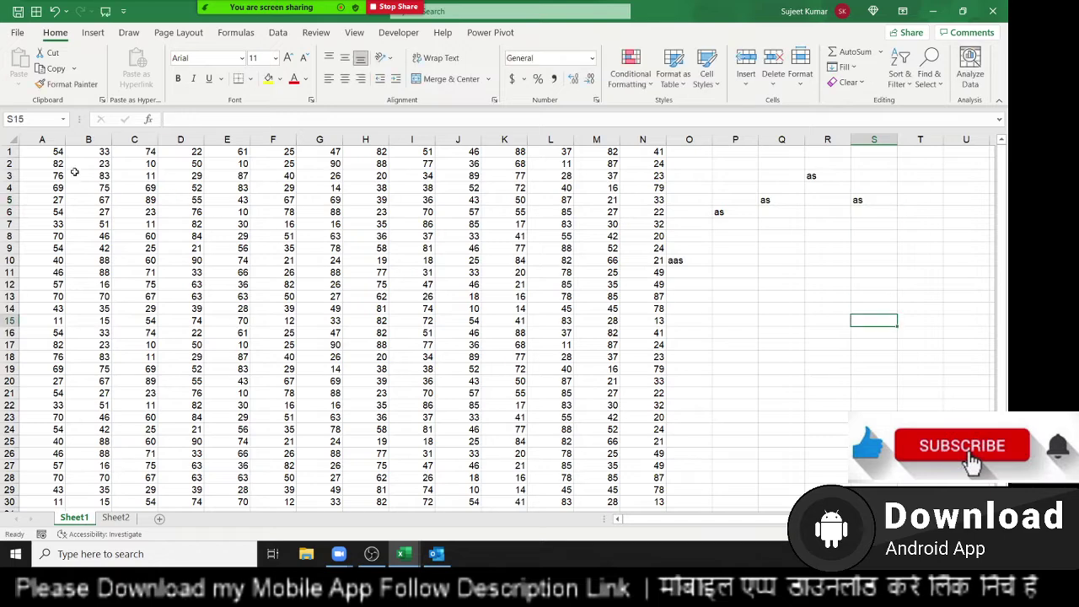
click(74, 172)
key(ctrl+a)
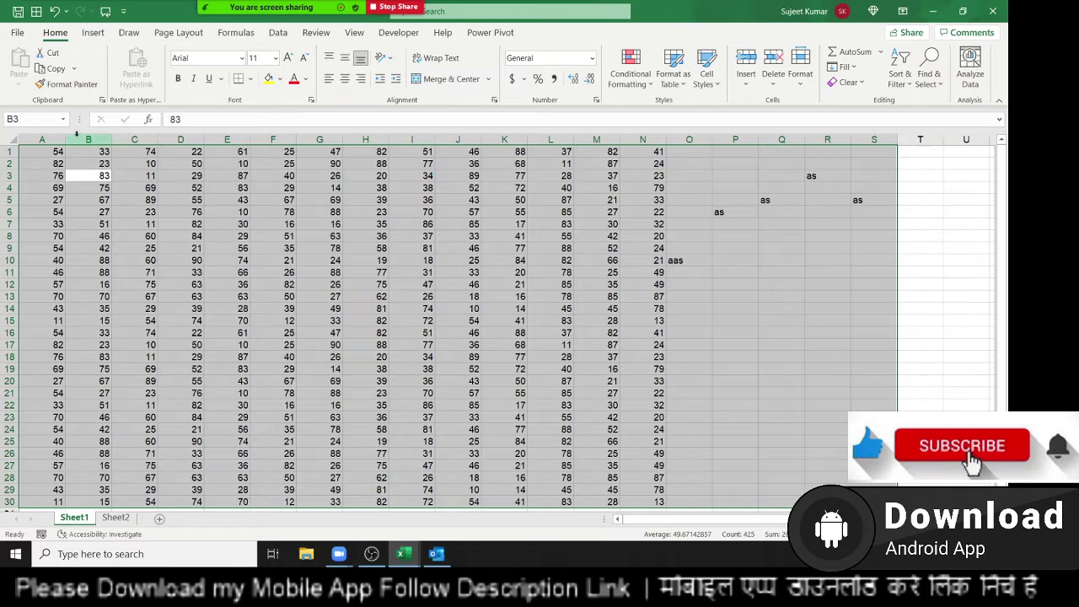
Insert a blank column at O and clear the stray entries in O1:T11.
mouse_move(51, 152)
mouse_down()
mouse_move(621, 187)
mouse_move(624, 368)
mouse_up()
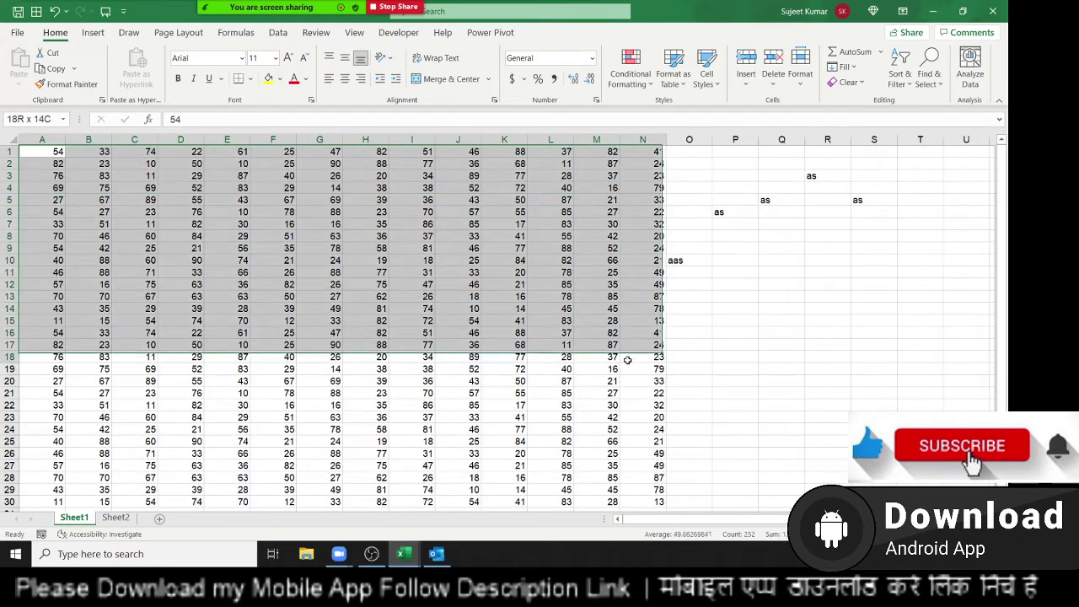
click(731, 231)
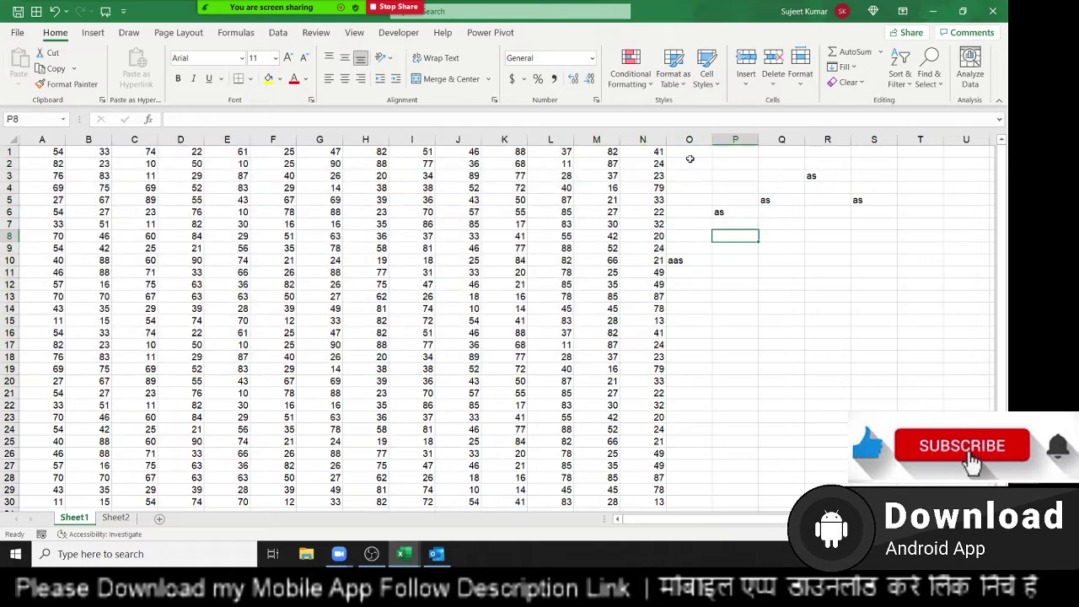
click(688, 139)
key(ctrl+shift+plus)
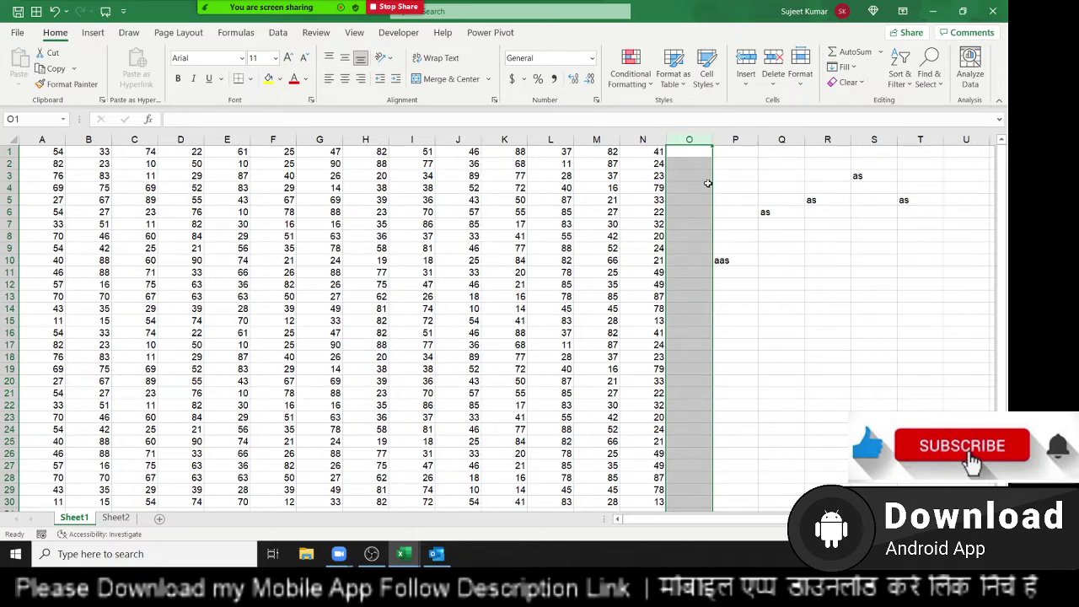
drag(685, 148, 936, 268)
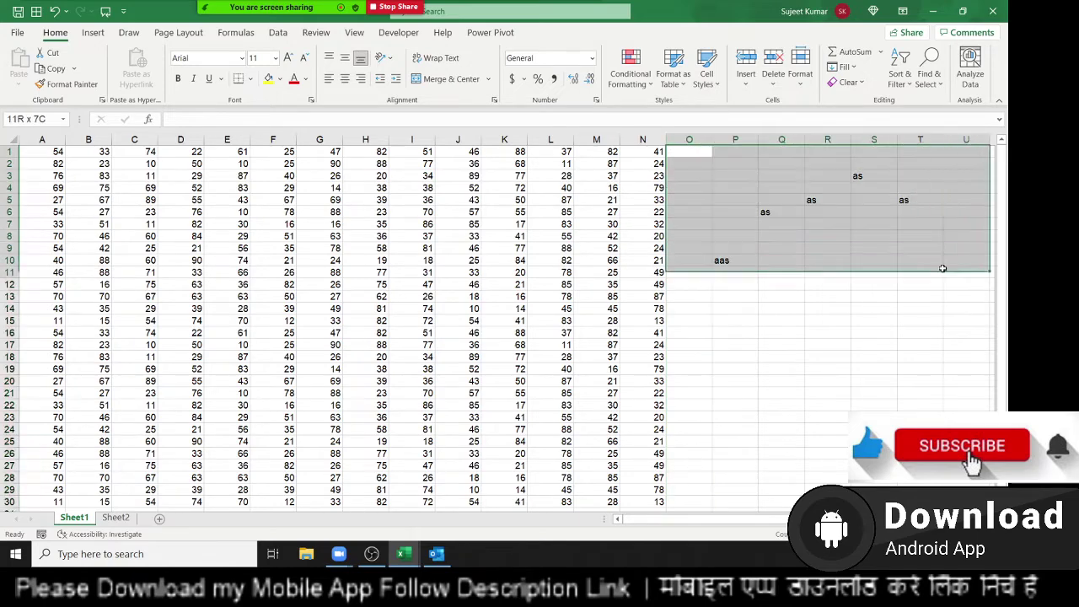
key(Delete)
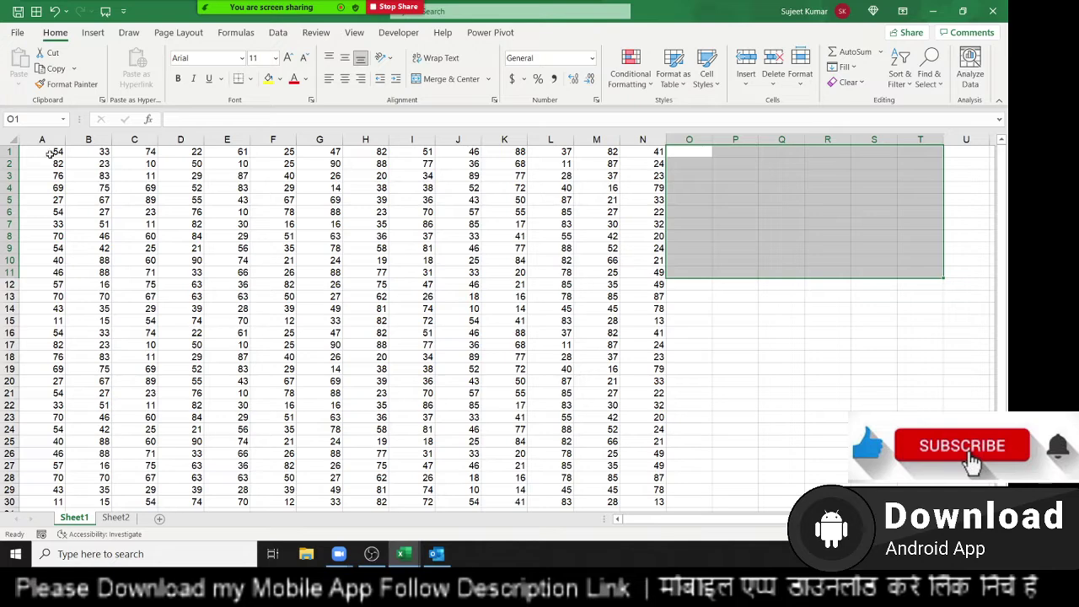
Select the A1:N30 table from A1 with Ctrl+Shift+Right and Ctrl+Shift+Down.
click(51, 153)
key(ctrl+shift+Right)
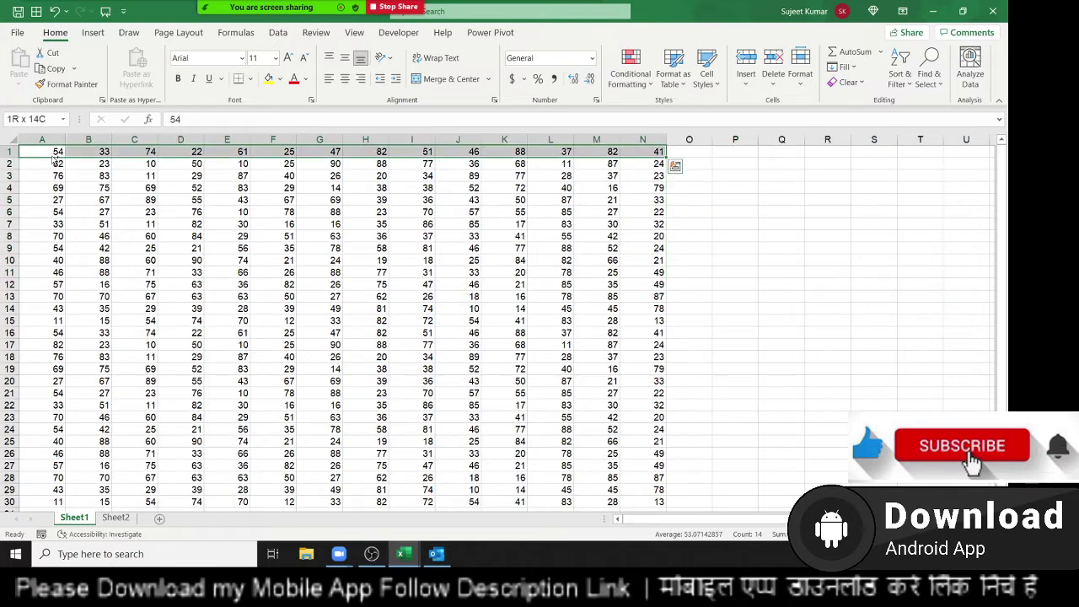
key(ctrl+shift+Down)
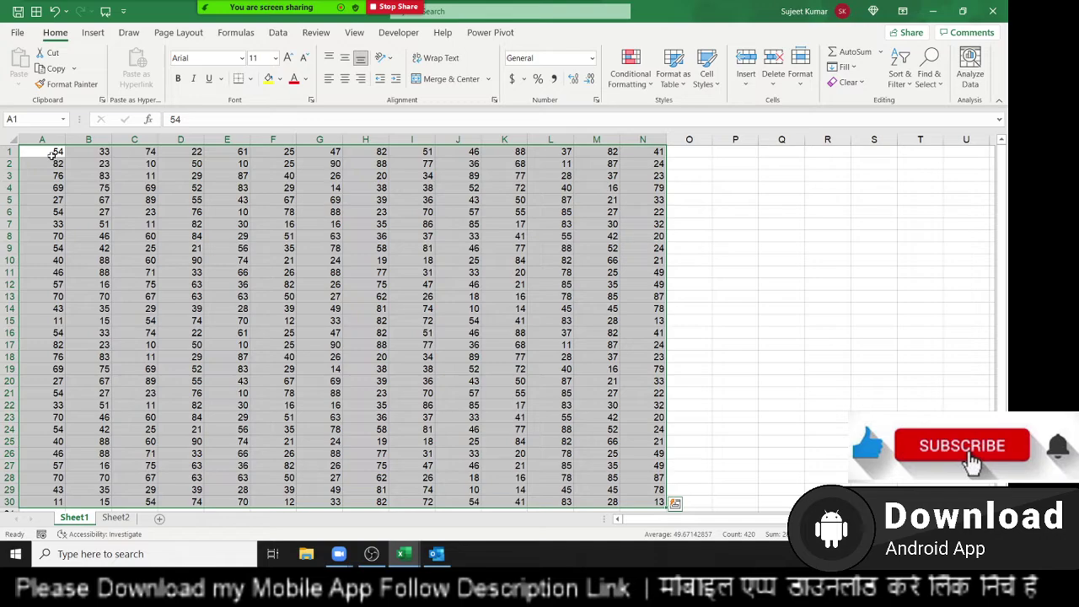
Scroll the sheet and step down column A with the arrow keys.
click(53, 154)
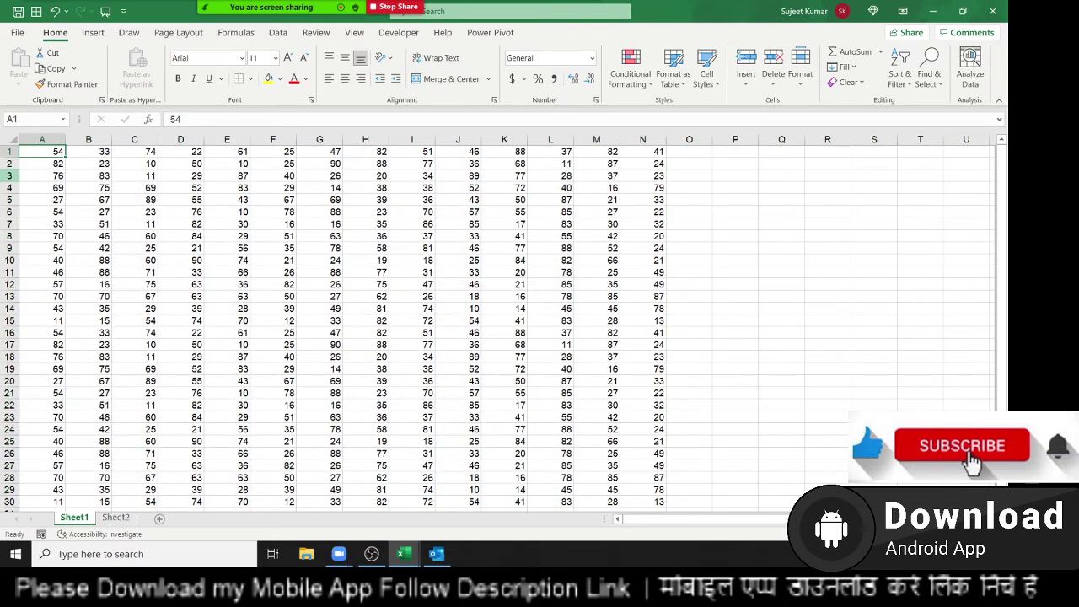
scroll(5, 203, down, 1)
scroll(4, 203, up, 1)
scroll(10, 200, down, 3)
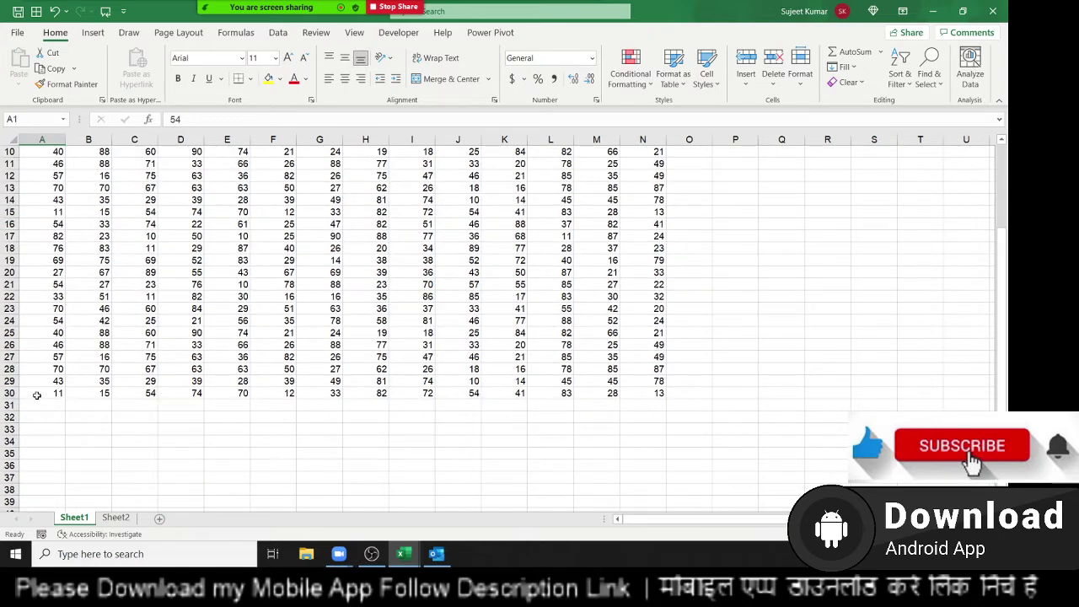
scroll(42, 388, up, 3)
key(Down)
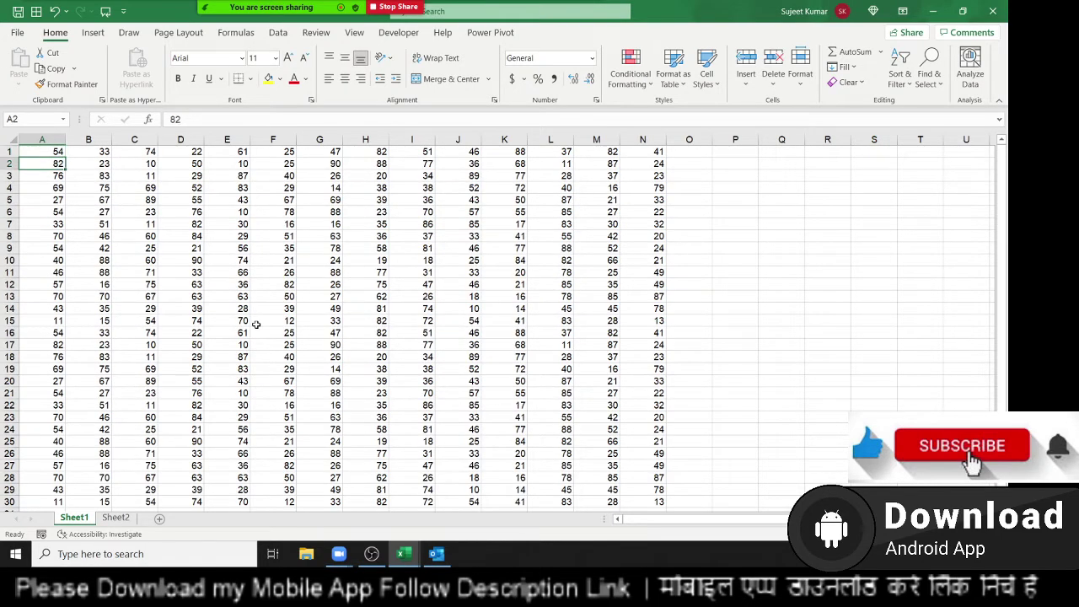
key(Down)
key(Down)
key(Down)
key(Down)
key(Down)
key(Down)
key(Down)
key(Down)
key(Down)
key(Down)
key(Down)
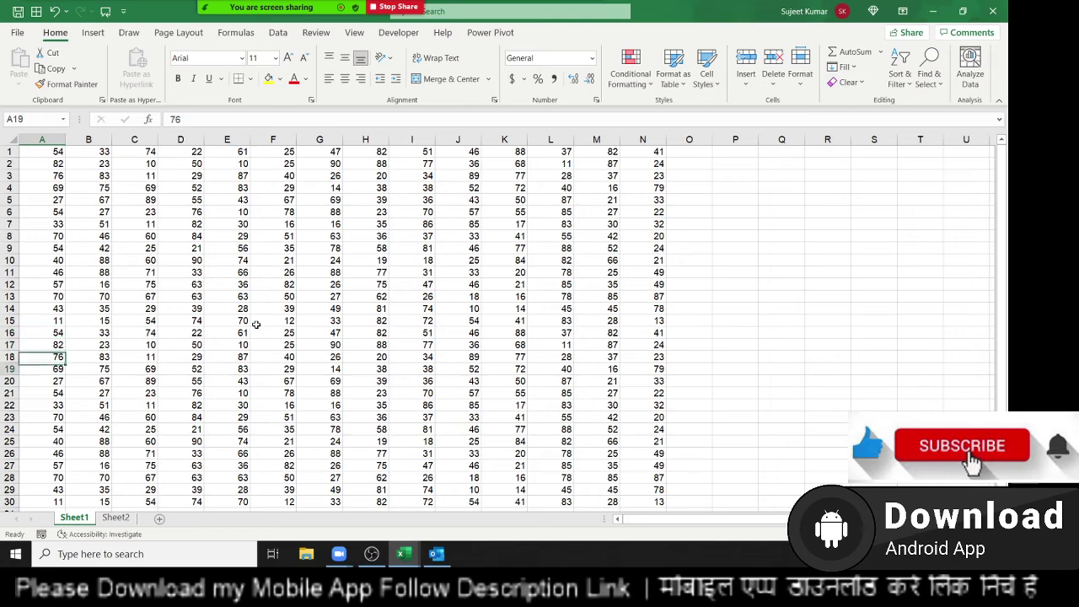
key(Down)
key(Down)
key(Down)
key(Down)
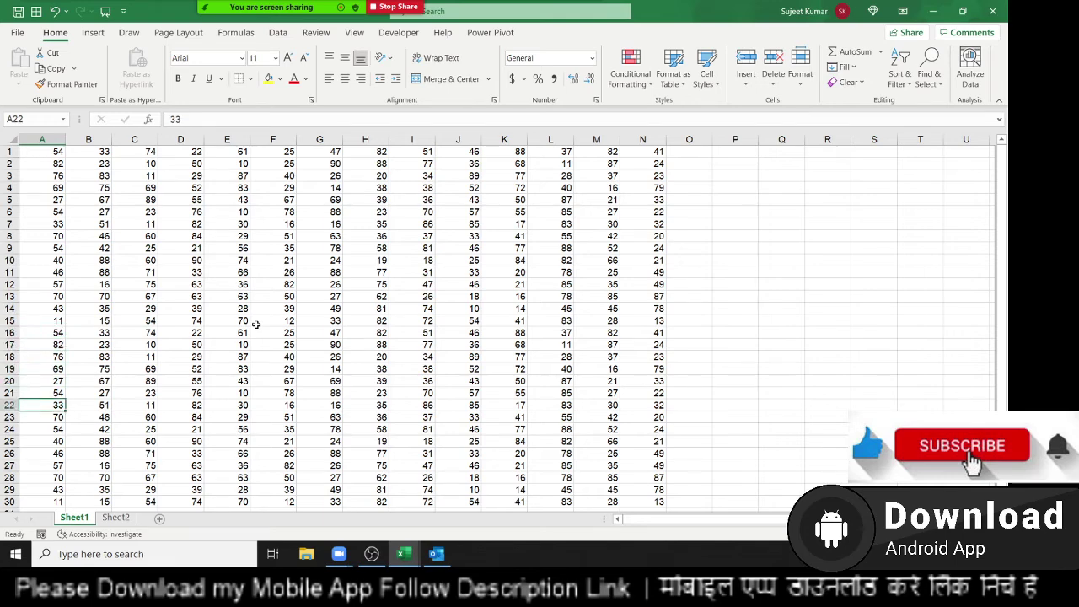
key(Down)
key(Down)
key(Down)
key(Down)
key(Down)
key(Down)
key(Down)
key(Down)
key(Down)
key(Down)
key(Down)
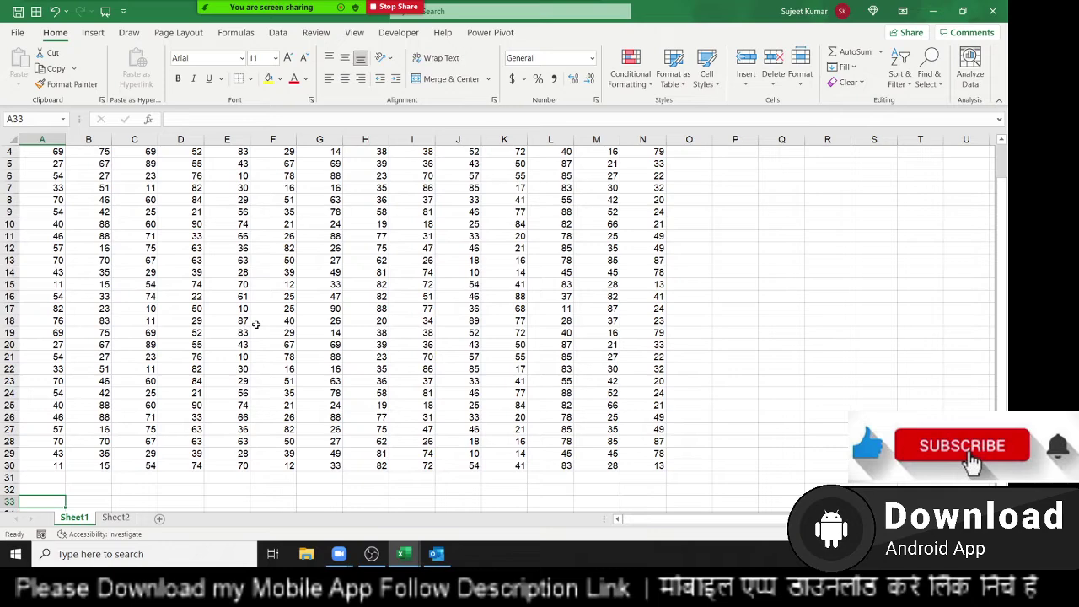
key(Up)
key(Up)
key(Up)
Jump between the table's top, bottom and corner cells using Ctrl+arrows and Ctrl+Home.
key(ctrl+Up)
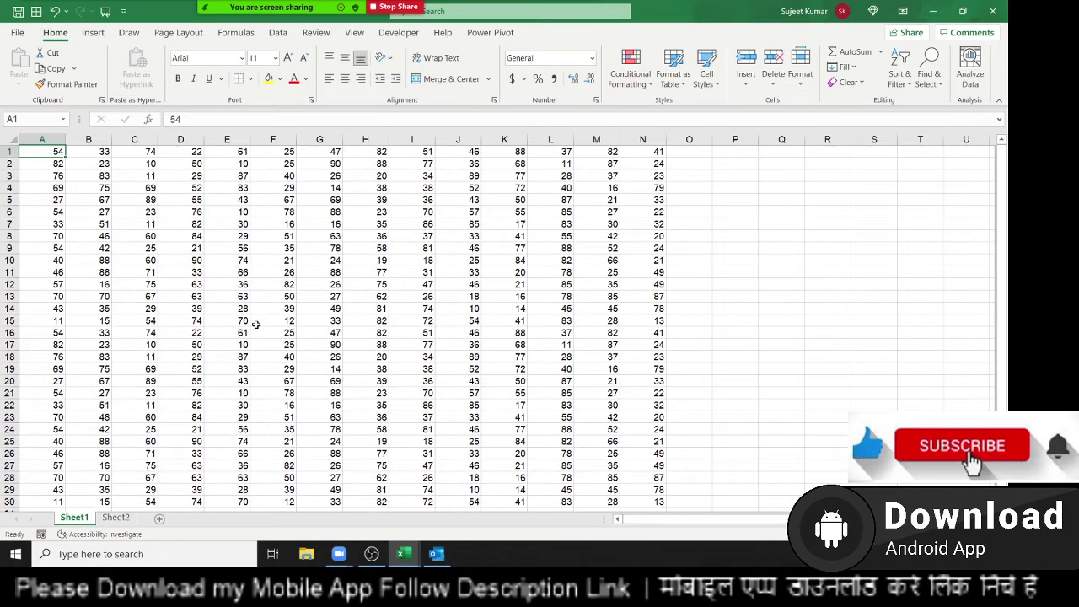
key(ctrl+Down)
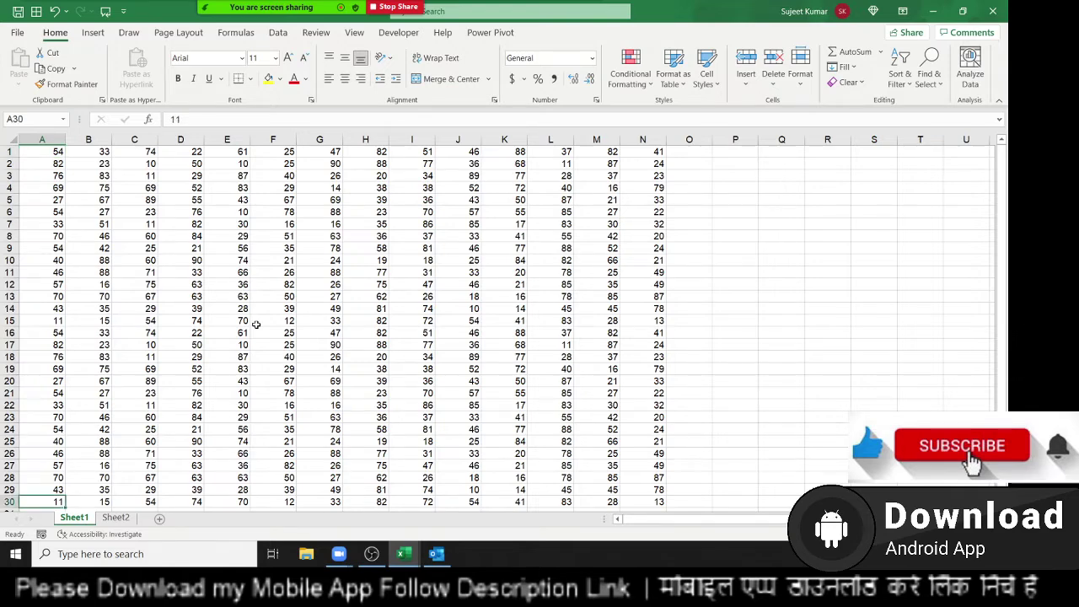
key(Up)
key(ctrl+Up)
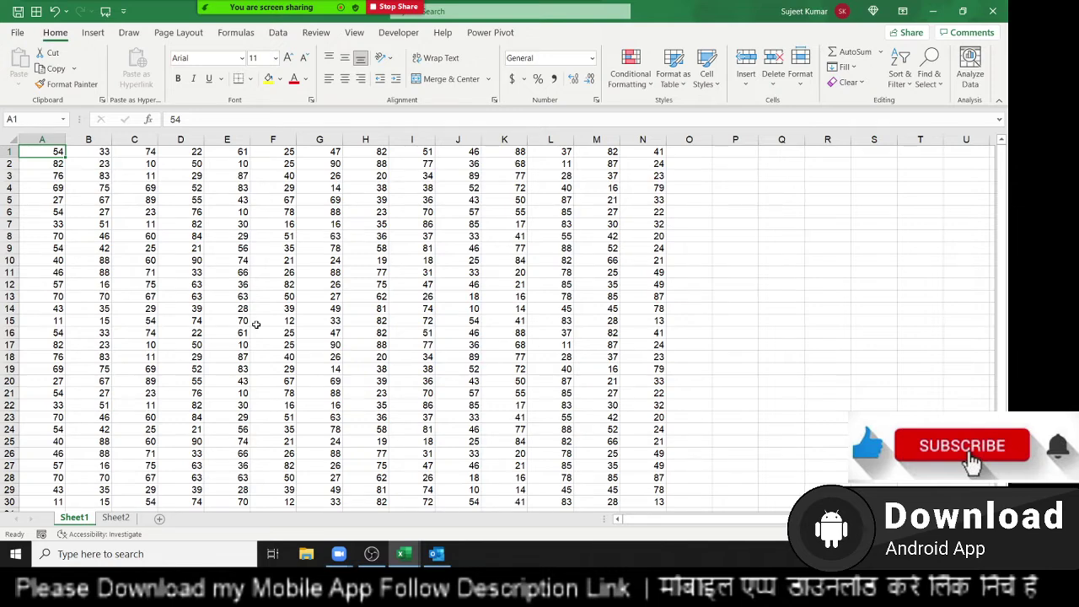
key(ctrl+Down)
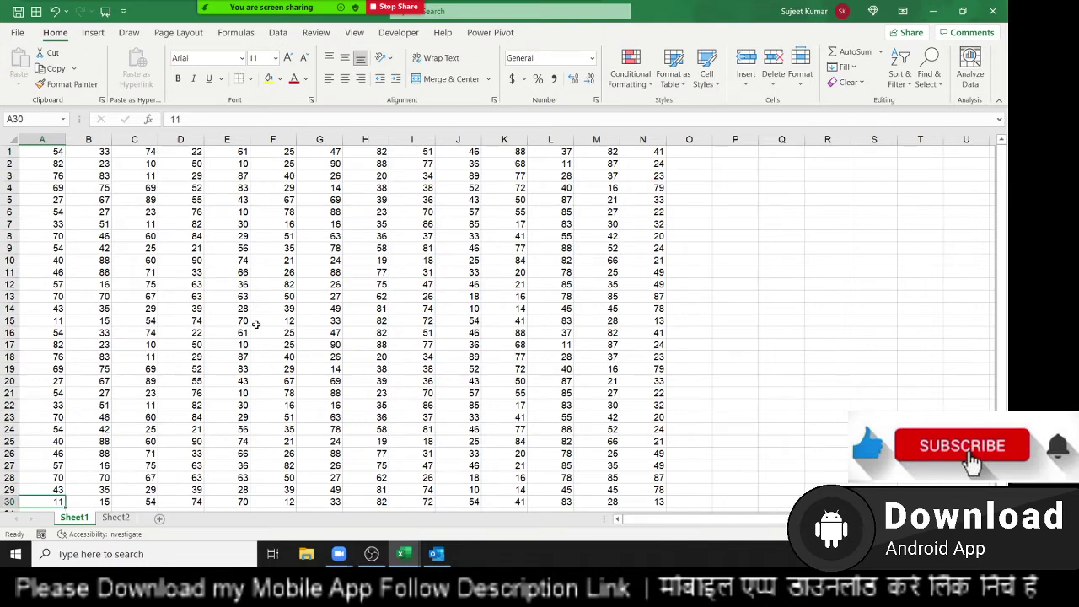
scroll(247, 352, down, 1)
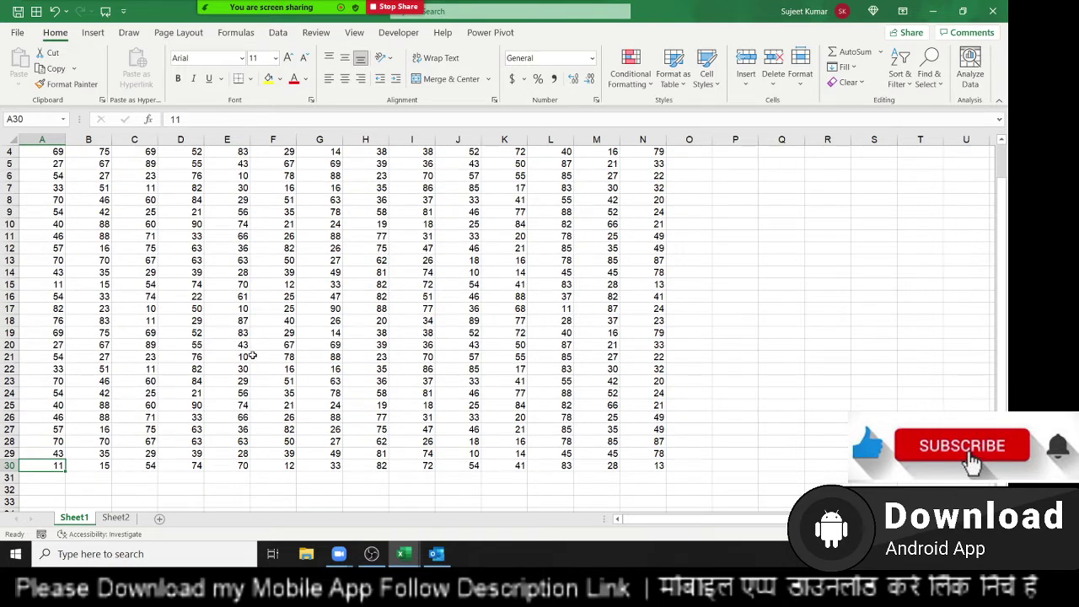
key(ctrl+Right)
key(ctrl+Home)
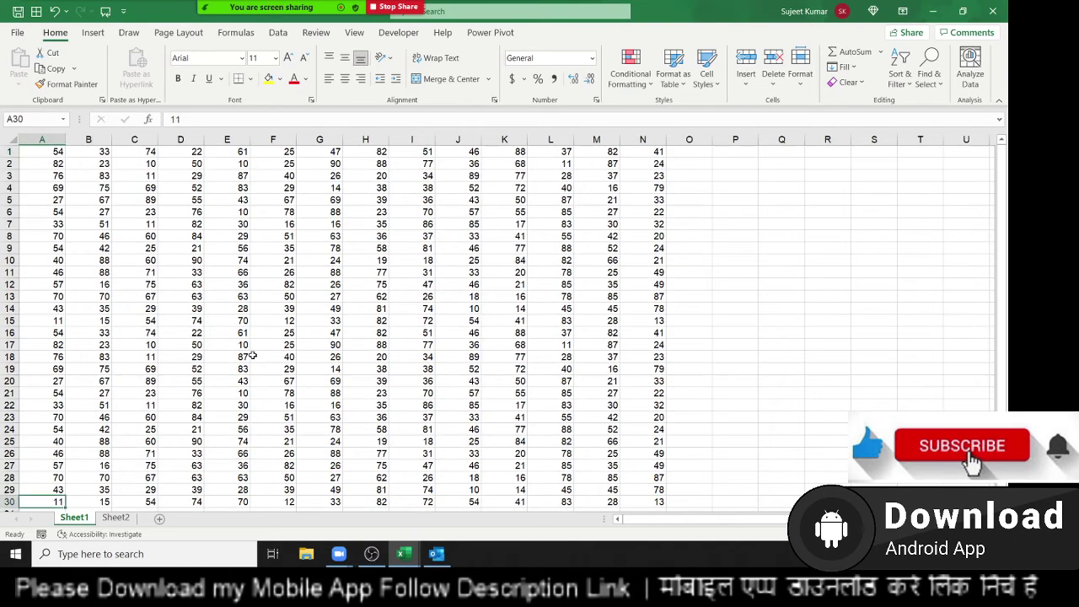
key(ctrl+Right)
key(ctrl+Left)
key(ctrl+Down)
key(ctrl+Right)
key(ctrl+Home)
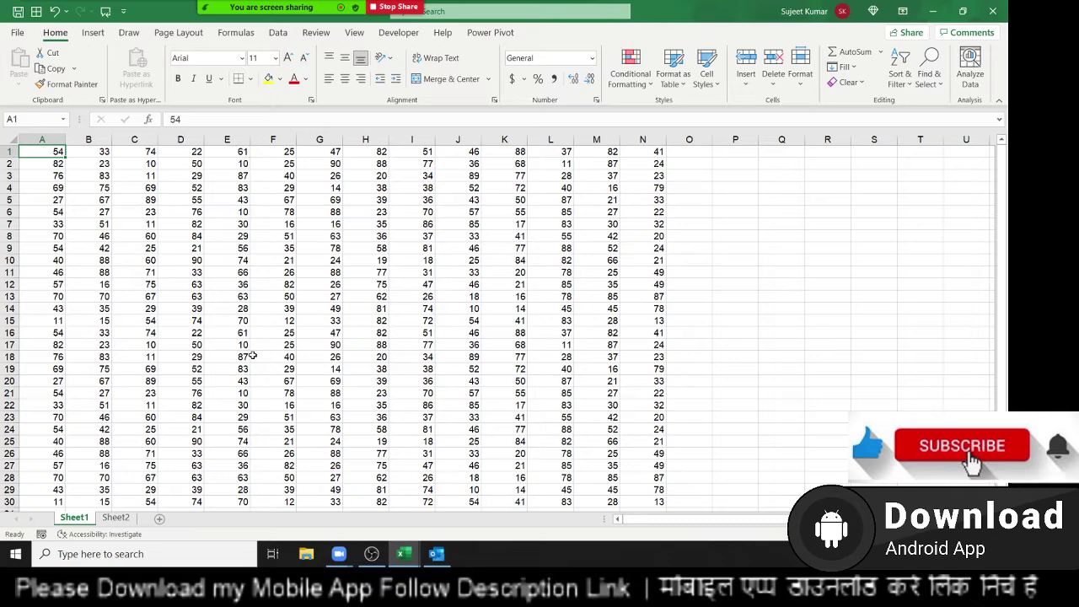
key(ctrl+Down)
key(ctrl+Up)
Move down to A12 and delete its value 57.
key(Down)
key(Down)
key(Down)
key(Down)
key(Down)
key(Down)
key(Down)
key(Down)
key(Down)
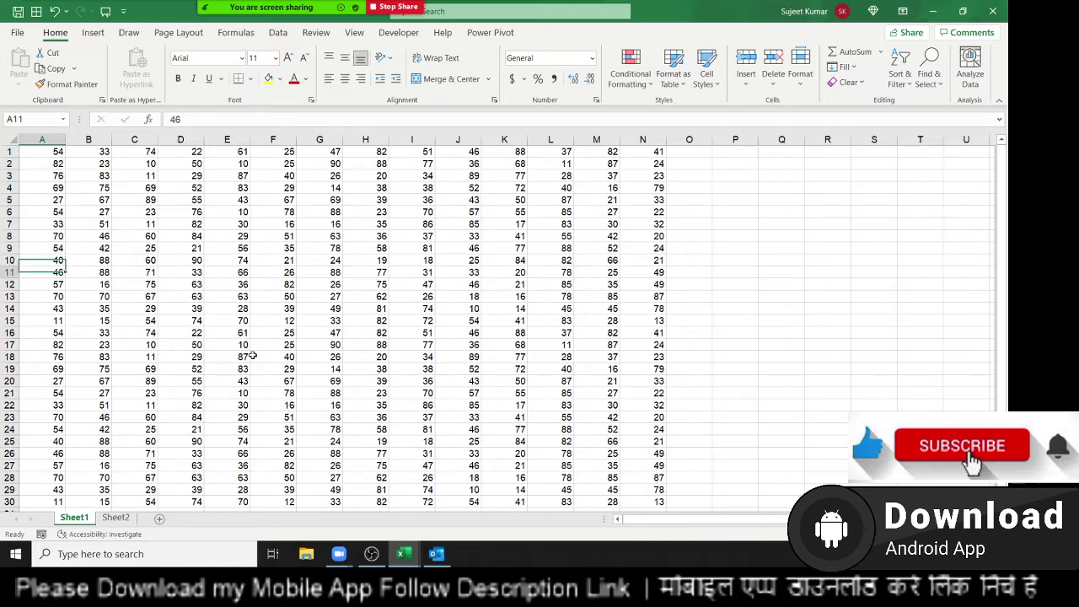
key(Down)
key(Delete)
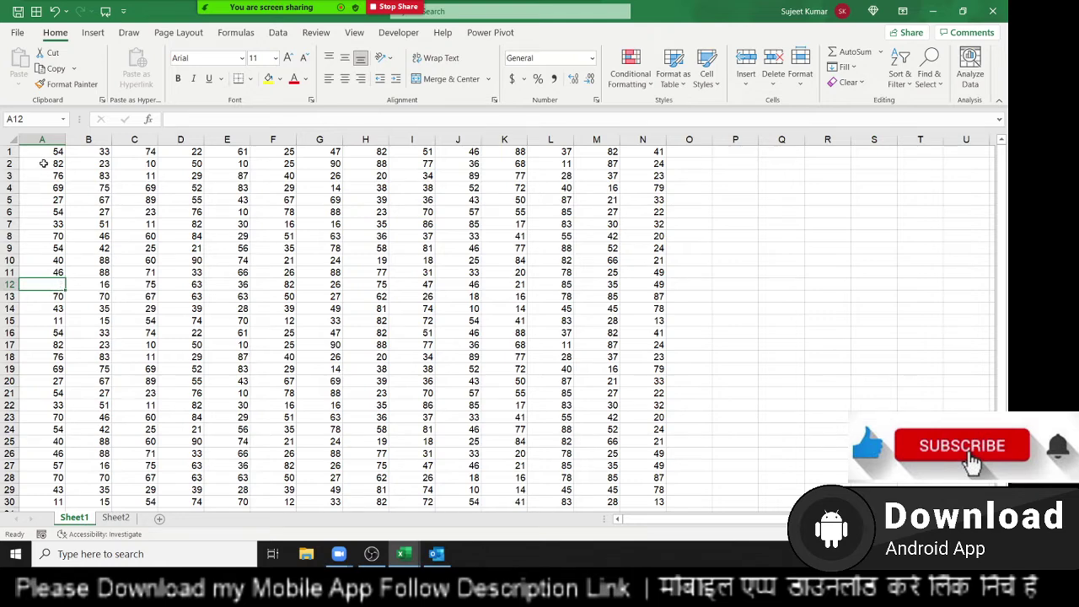
Explore column A's data with Ctrl+Down and Ctrl+Up, from A1 to the sheet's last row and back.
click(43, 164)
click(48, 156)
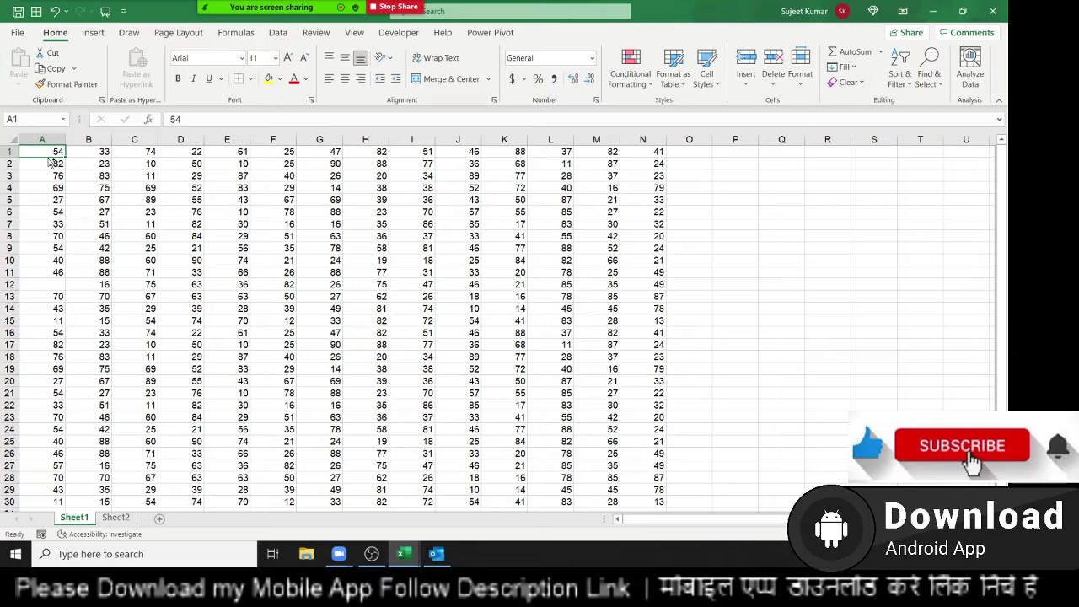
key(ctrl+Down)
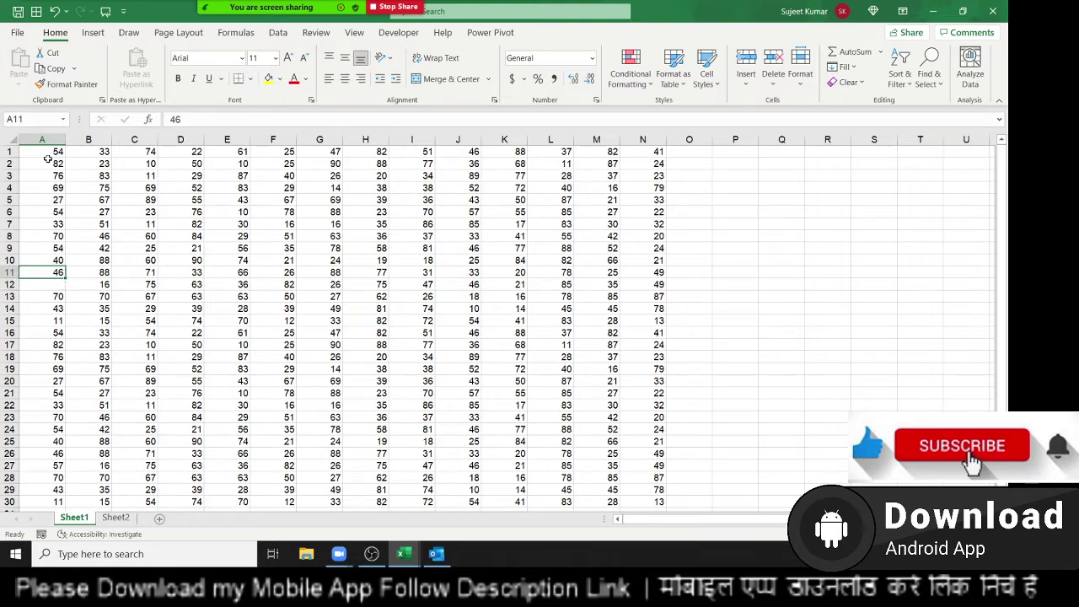
key(Down)
key(ctrl+z)
key(ctrl+Down)
key(Down)
key(Down)
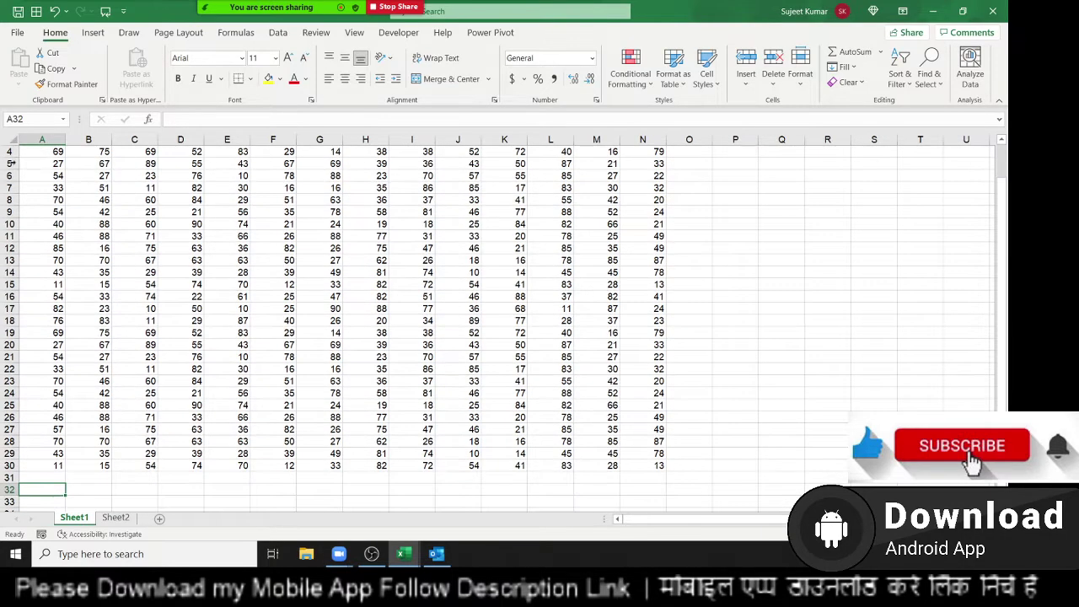
scroll(64, 335, down, 3)
scroll(121, 380, down, 1)
scroll(122, 383, down, 1)
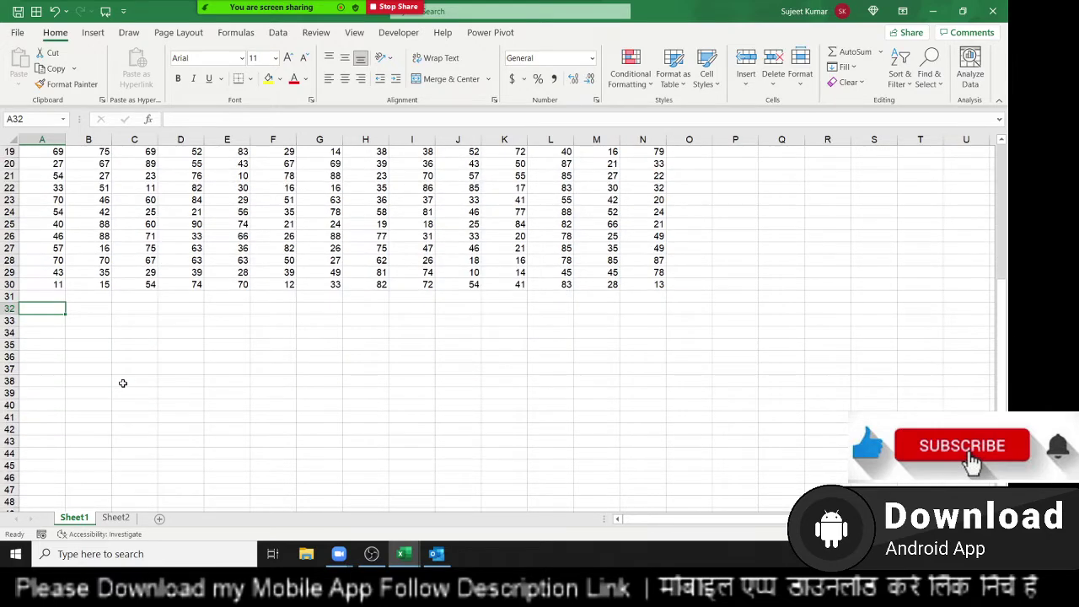
key(ctrl+Down)
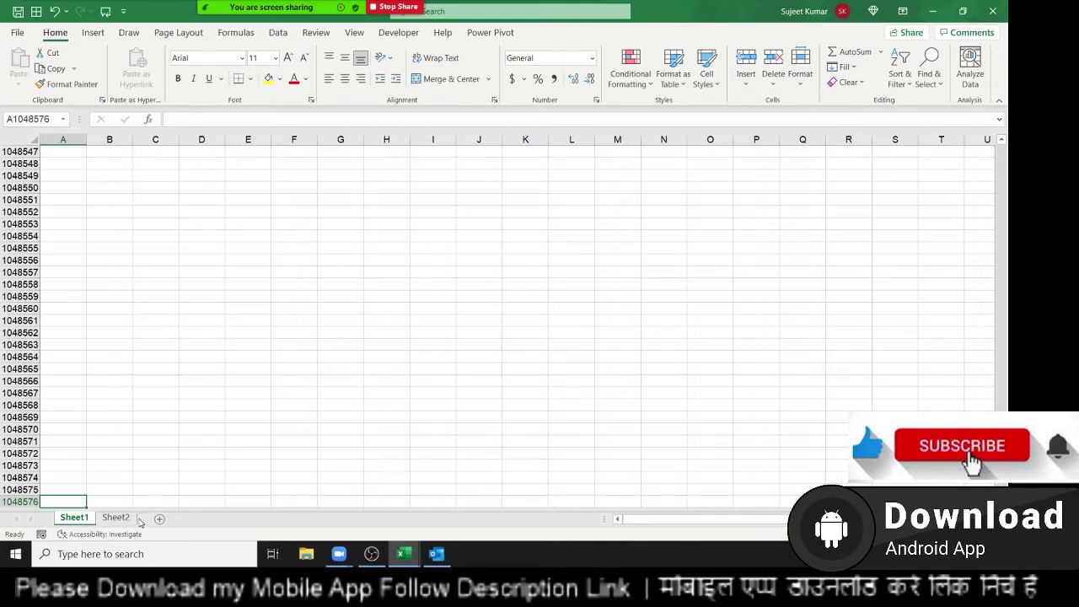
key(ctrl+Up)
key(ctrl+Up)
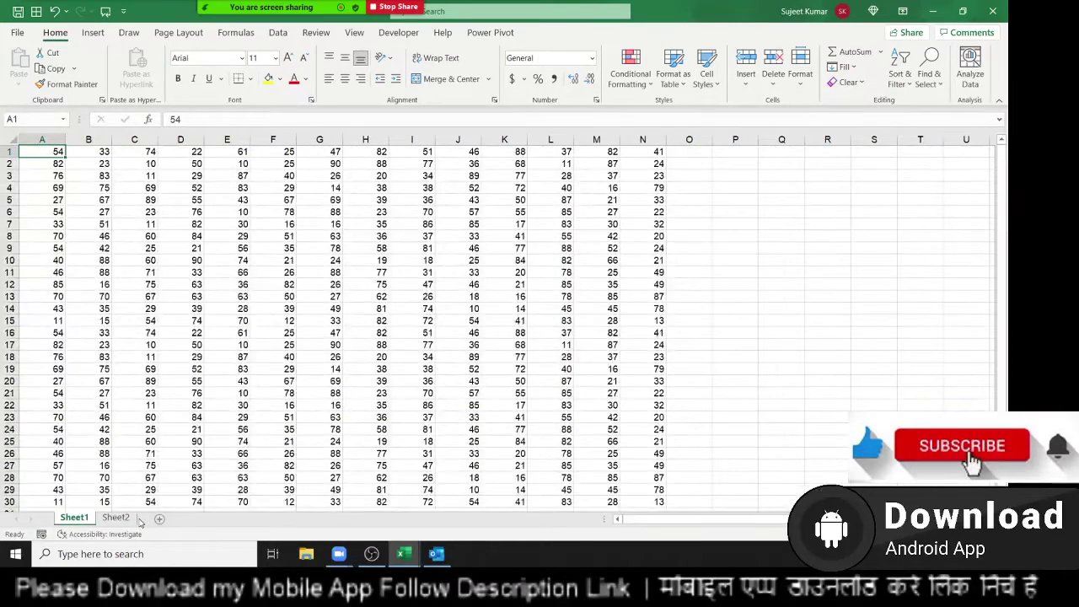
Clear the values in A4 (69), A9 (54), A16 (54) and A20 (27).
key(Down)
key(Down)
key(Down)
key(Delete)
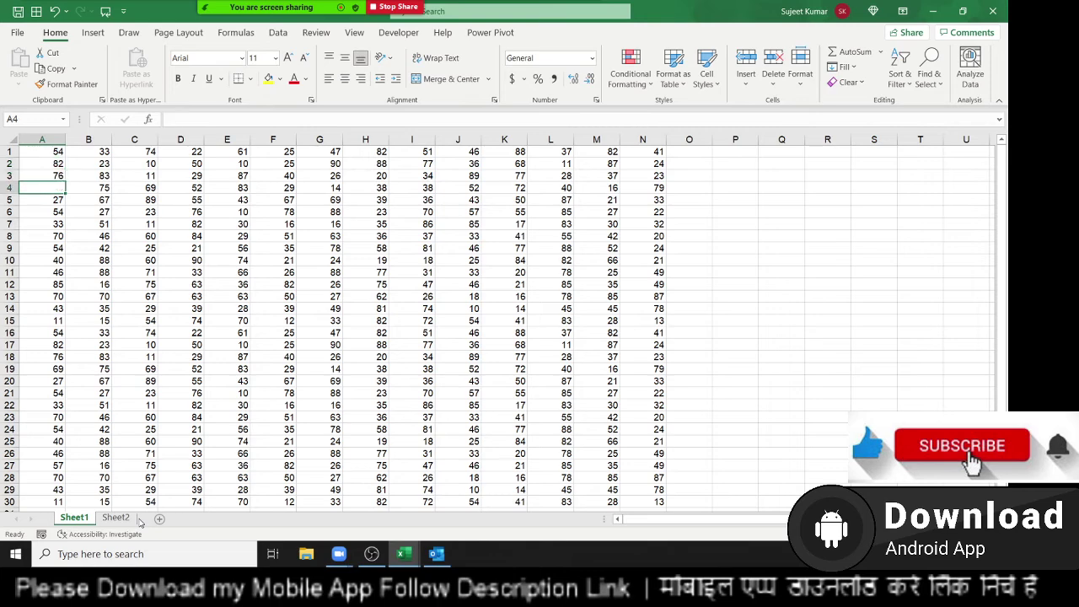
key(Down)
key(Down)
key(Down)
key(Down)
key(Down)
key(Delete)
key(Down)
key(Down)
key(Down)
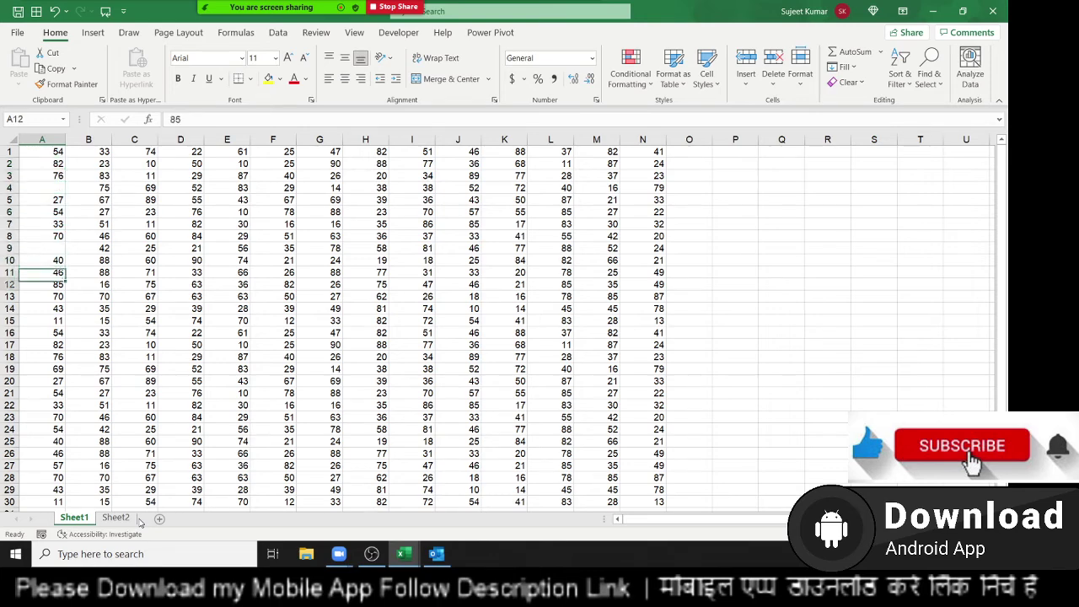
key(Down)
key(Down)
key(Down)
key(Down)
key(Delete)
key(Down)
key(Down)
key(Down)
key(Down)
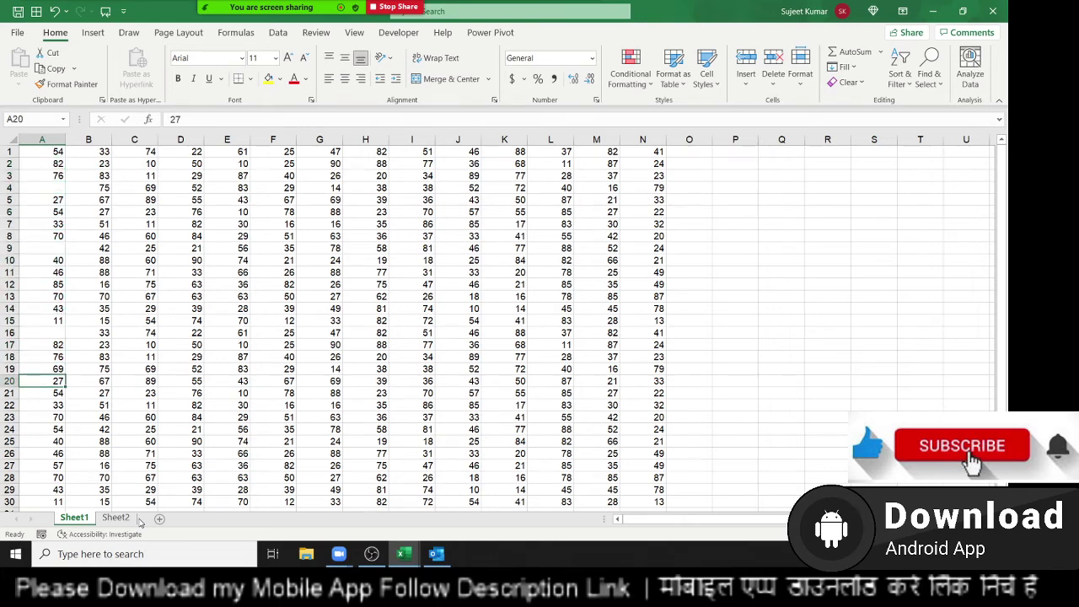
key(Delete)
Return to A1, jump to the last used cell T30, then zoom out and back in.
key(Right)
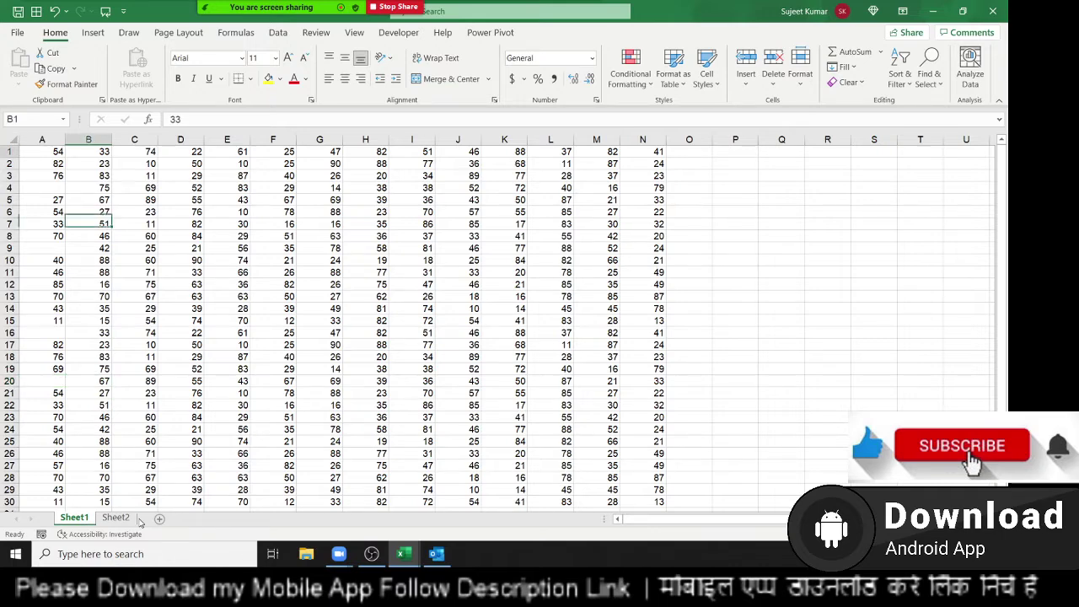
key(ctrl+Up)
key(Left)
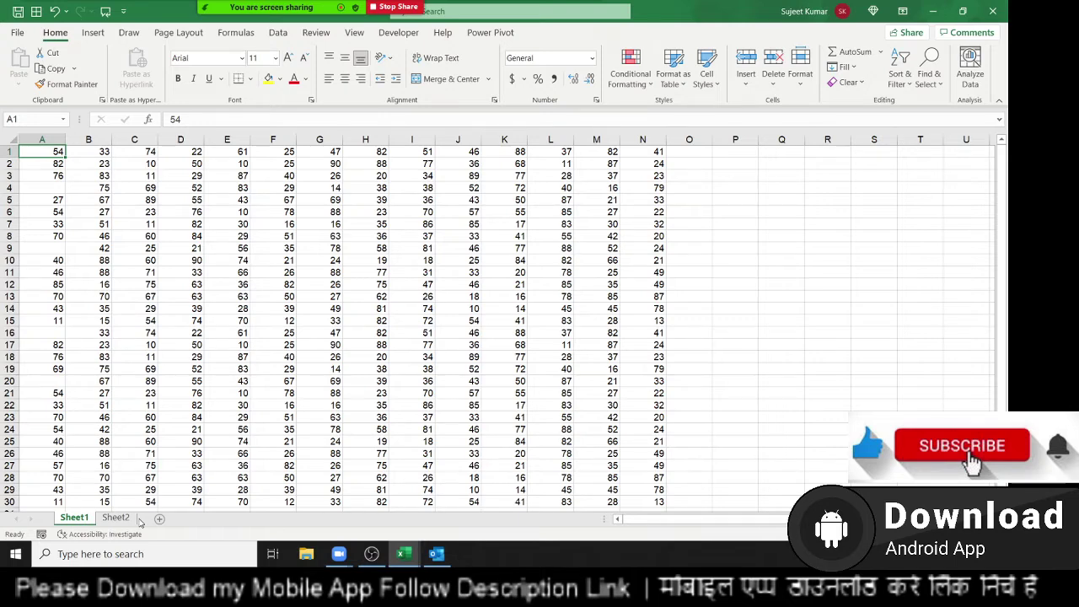
key(ctrl+End)
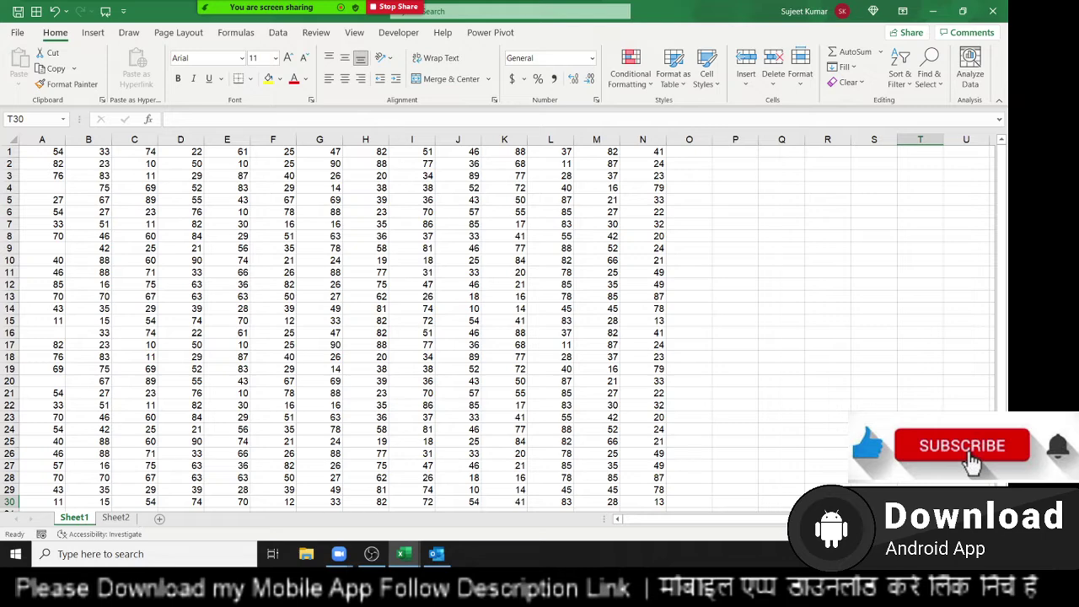
key(ctrl+alt+minus)
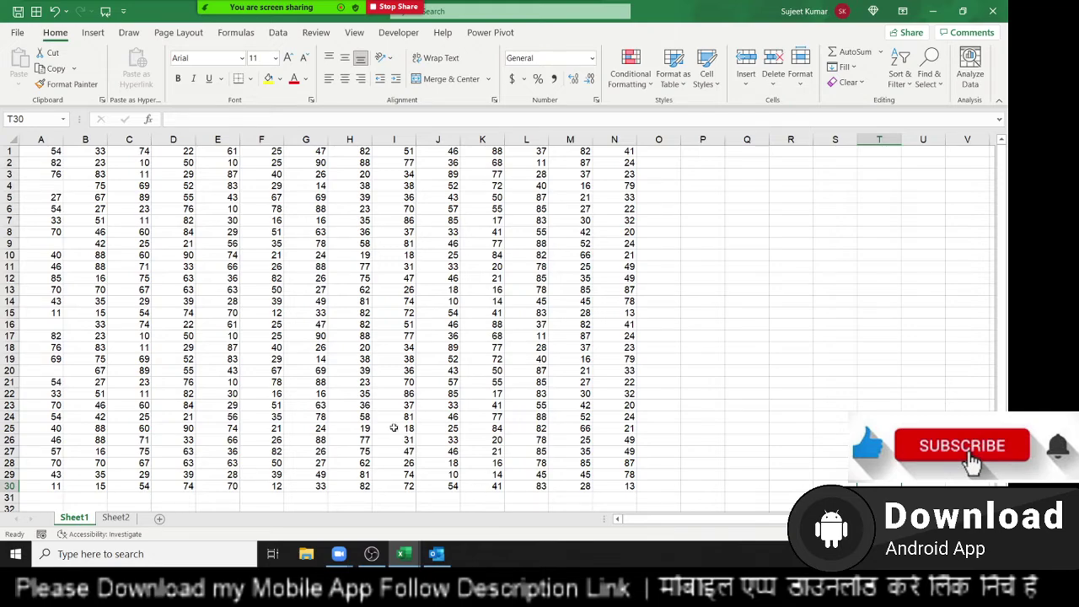
key(ctrl+alt+equal)
key(ctrl+alt+equal)
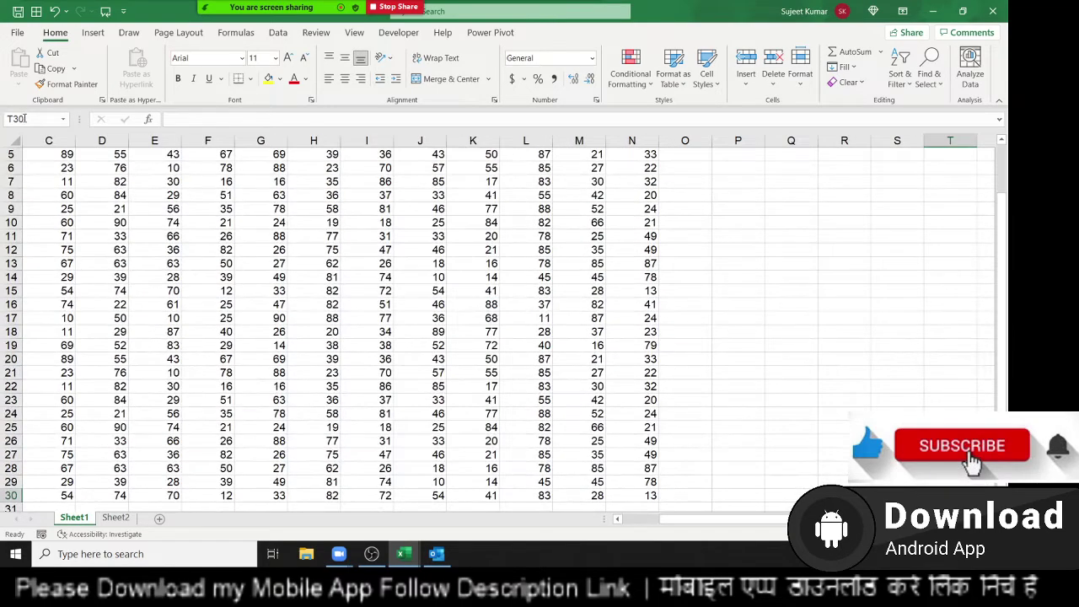
click(24, 118)
text(a)
text(65000)
key(Return)
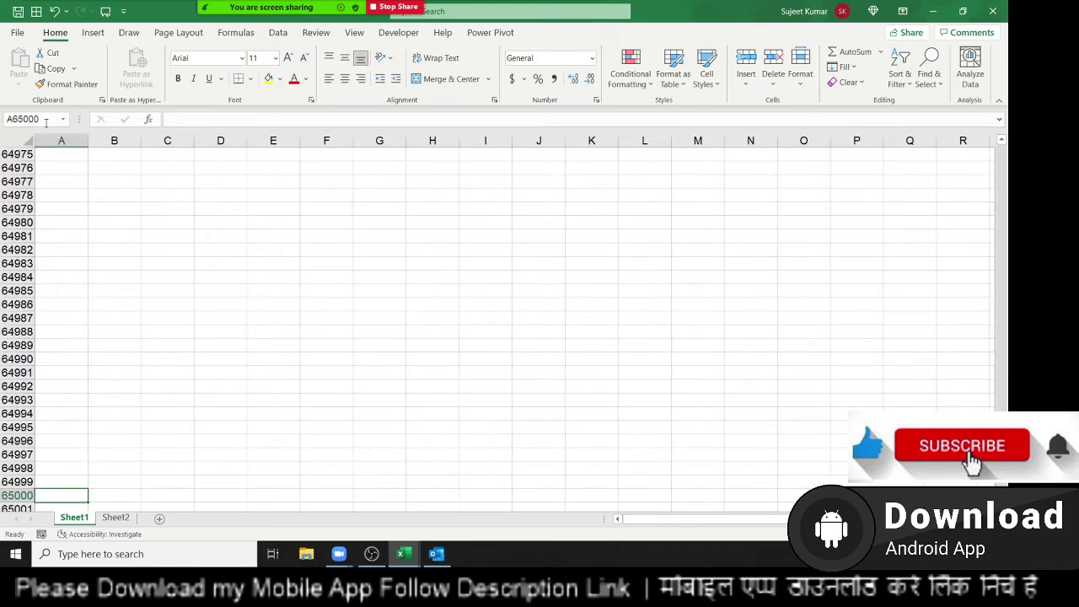
scroll(108, 380, down, 2)
scroll(82, 363, down, 2)
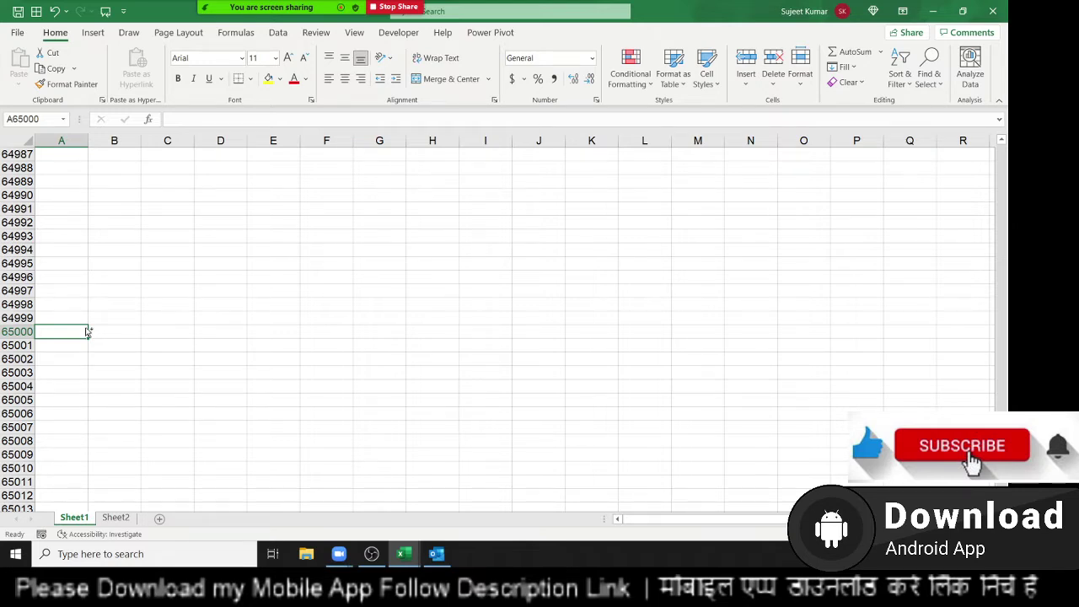
key(ctrl+Up)
scroll(310, 288, up, 1)
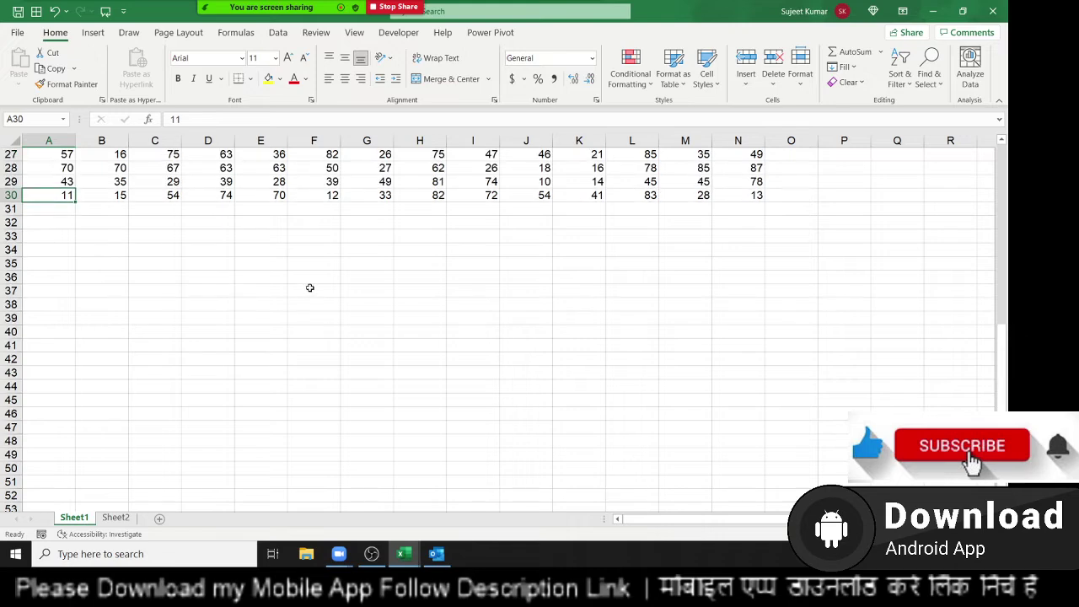
scroll(310, 287, up, 4)
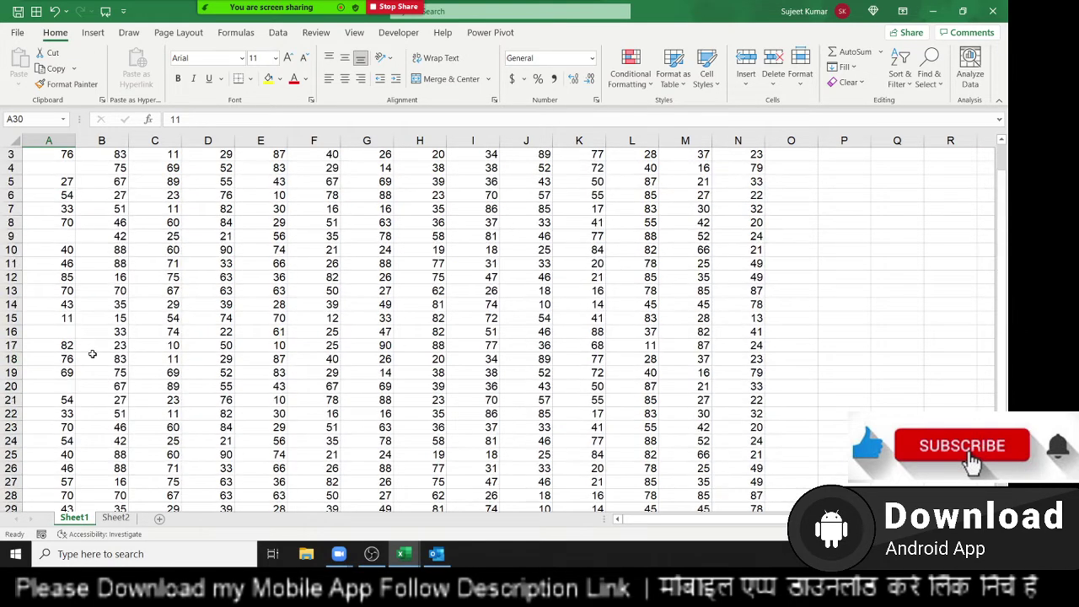
scroll(92, 354, up, 5)
scroll(78, 354, down, 1)
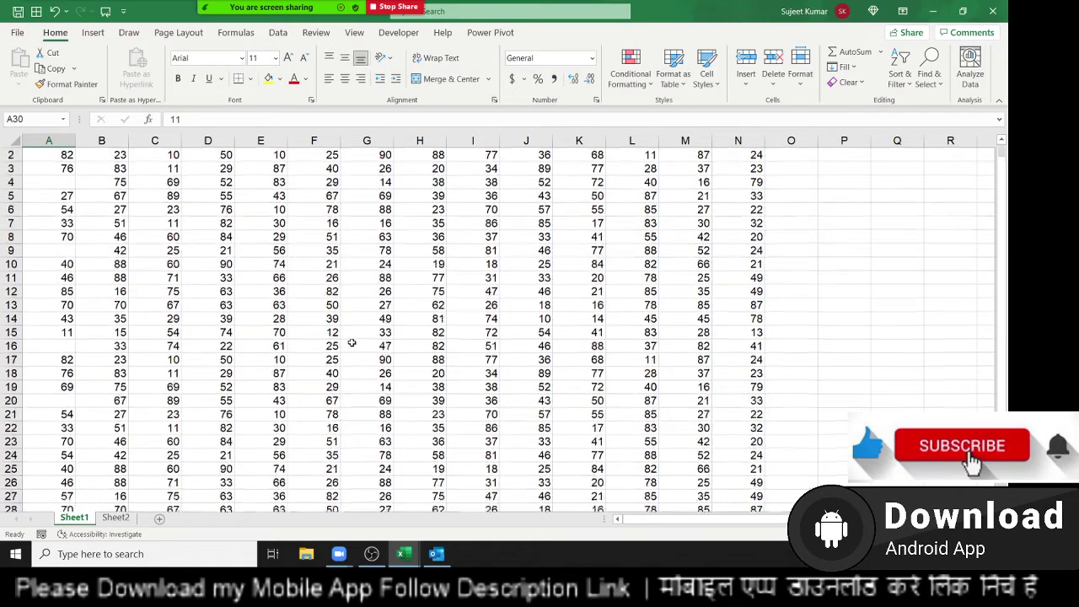
scroll(77, 354, down, 3)
key(ctrl+Right)
scroll(758, 413, up, 4)
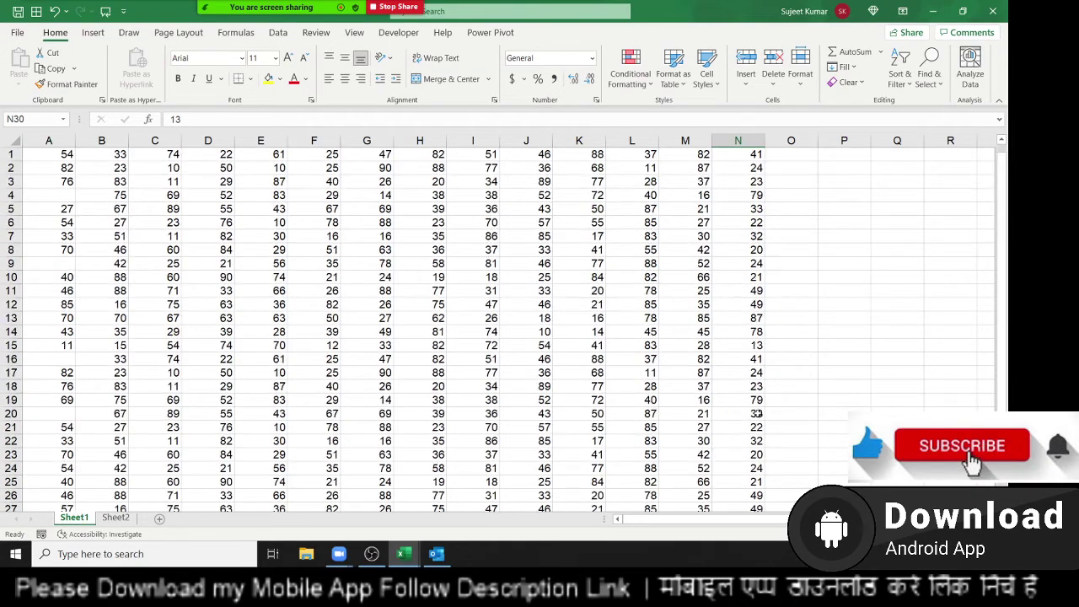
scroll(200, 413, down, 3)
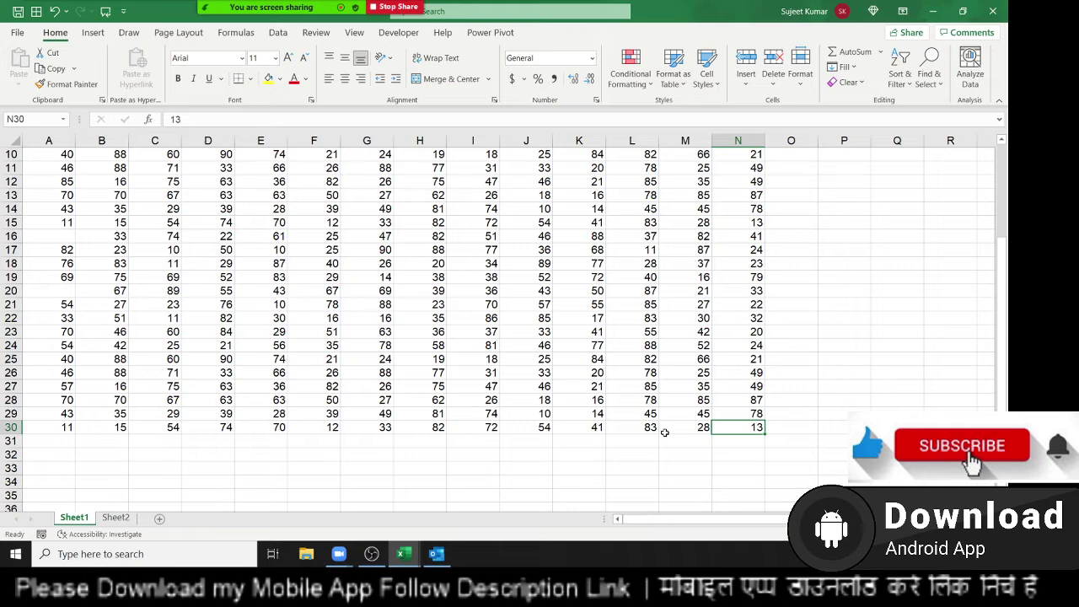
key(ctrl+shift+Home)
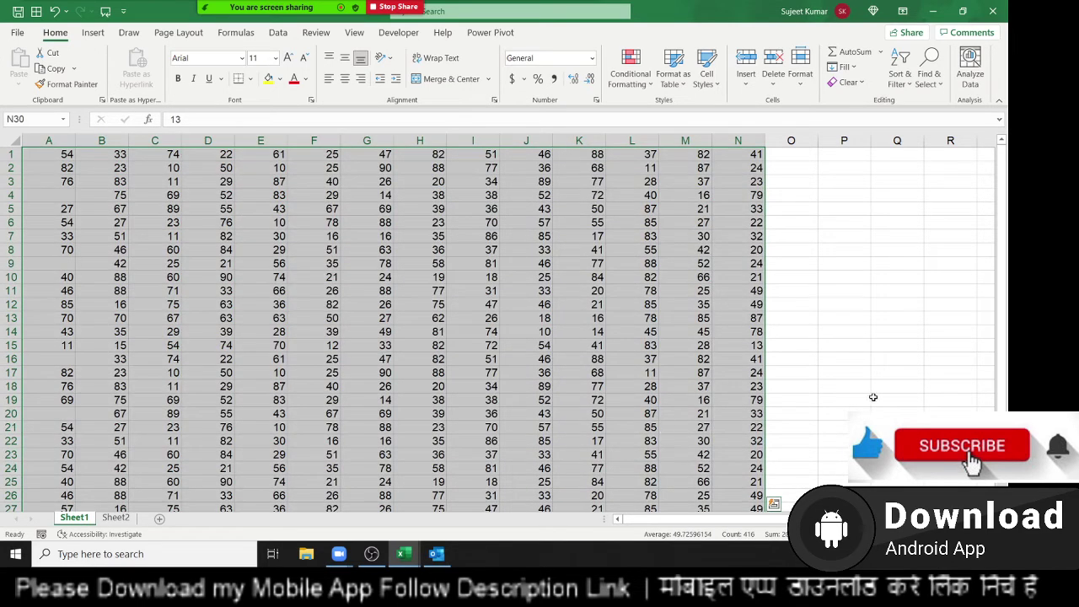
scroll(853, 409, down, 2)
scroll(852, 413, down, 1)
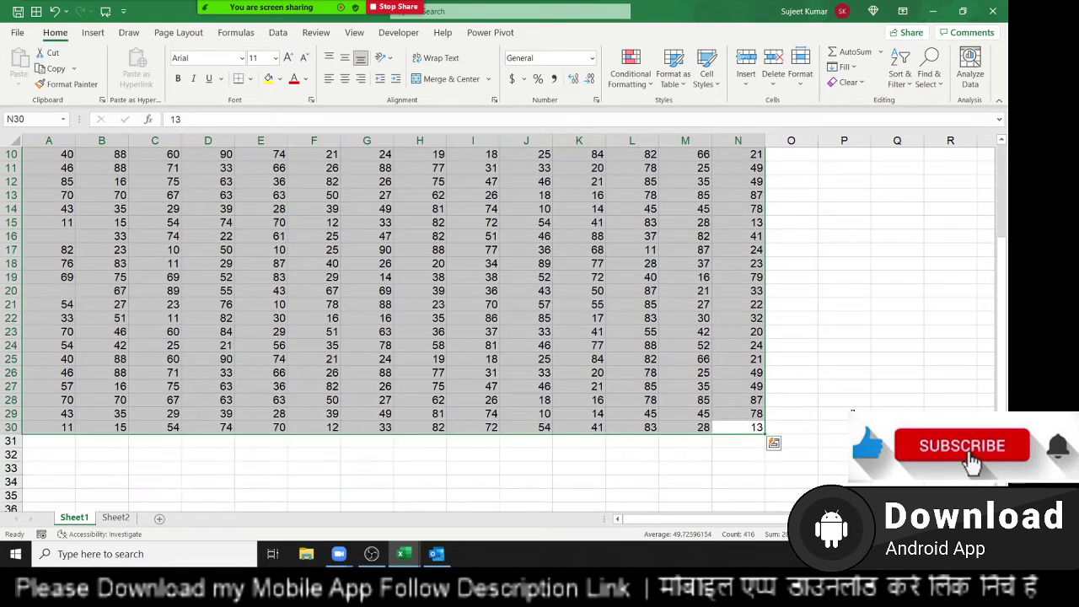
scroll(847, 414, up, 3)
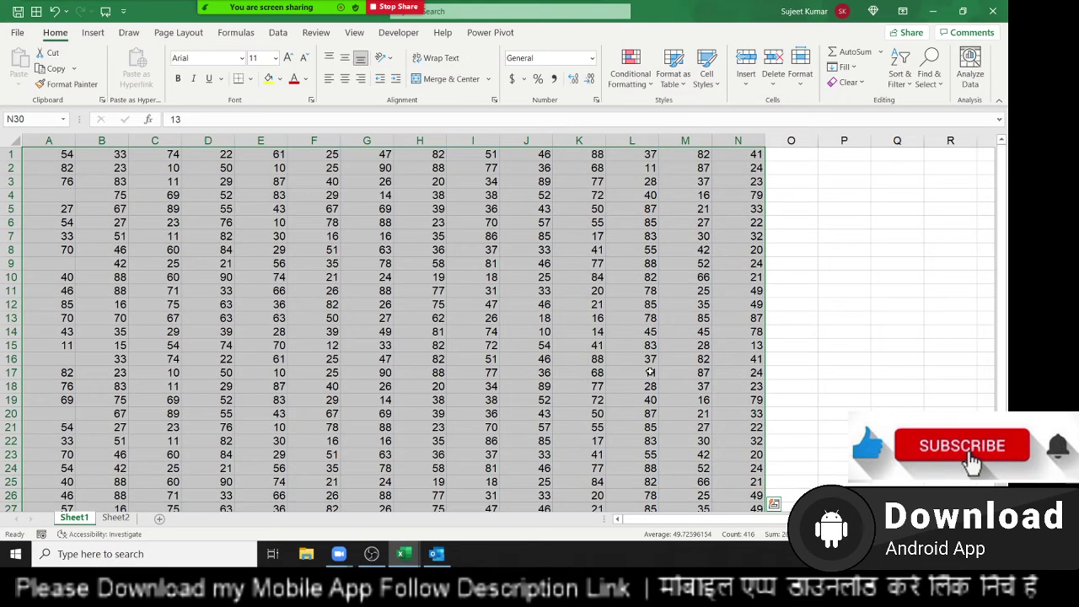
click(61, 152)
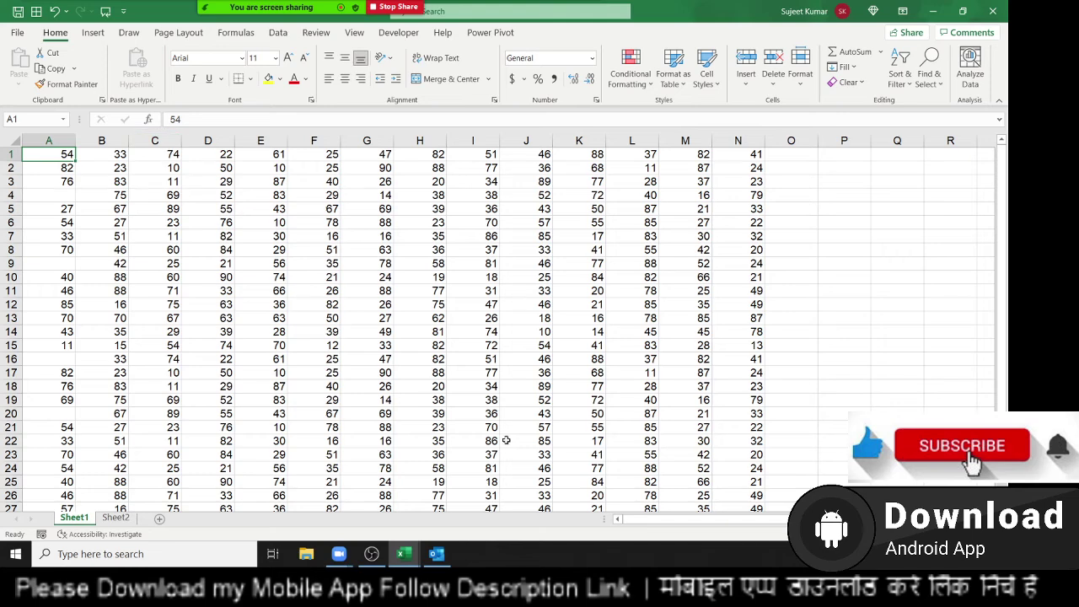
key(ctrl+shift+End)
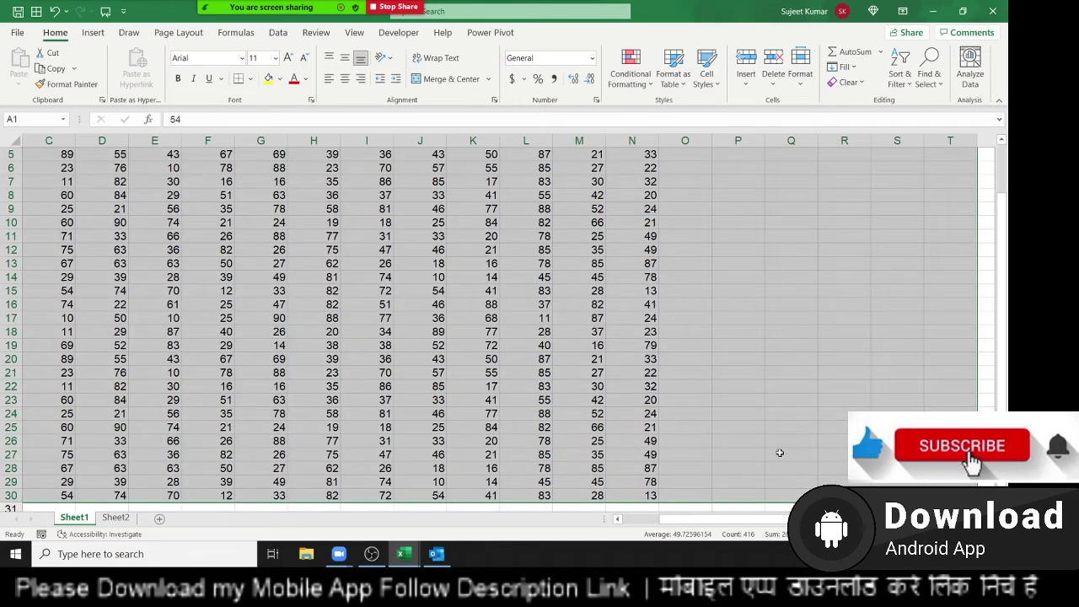
scroll(778, 460, down, 2)
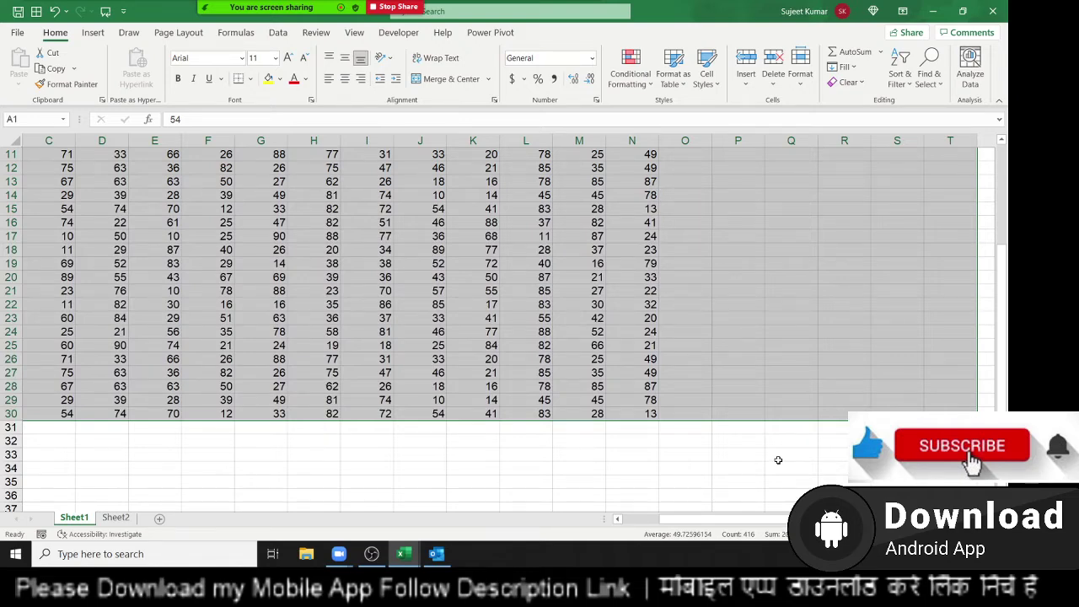
scroll(830, 392, up, 4)
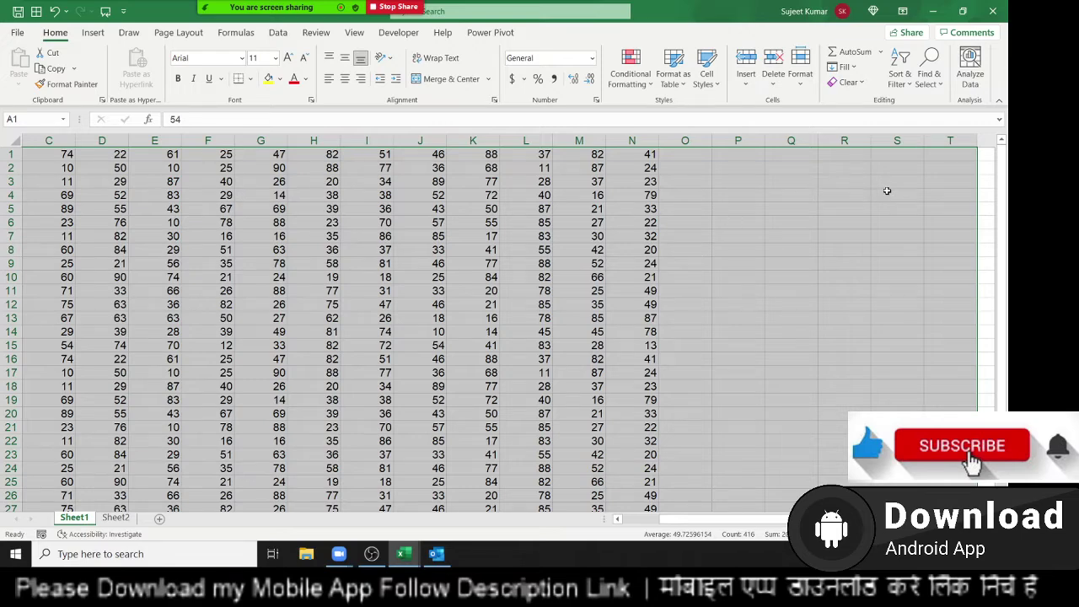
scroll(538, 239, down, 3)
scroll(537, 238, down, 1)
scroll(537, 239, up, 4)
scroll(383, 338, down, 3)
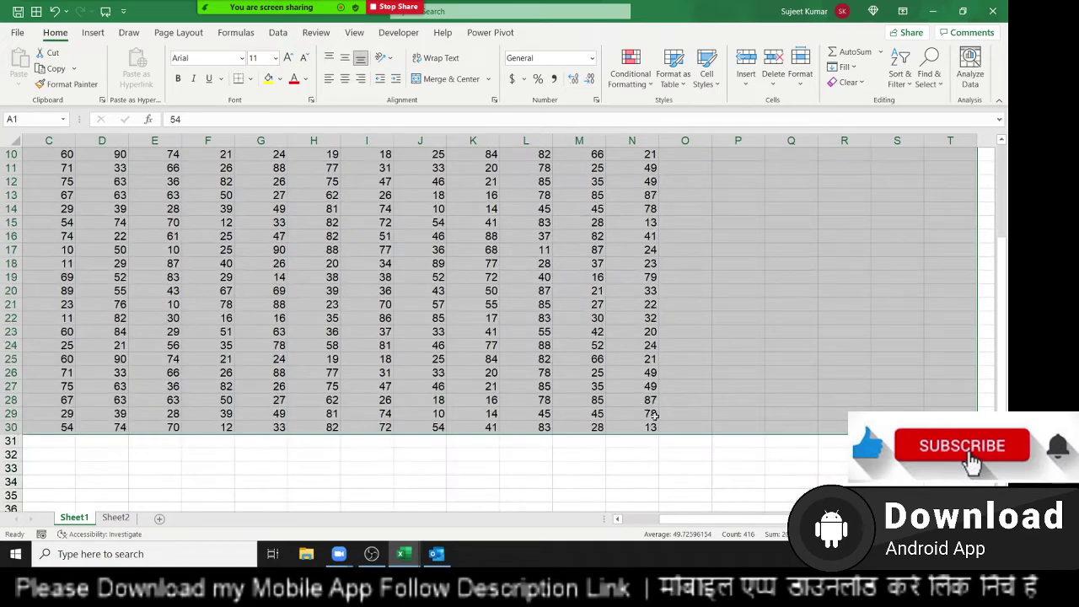
click(655, 426)
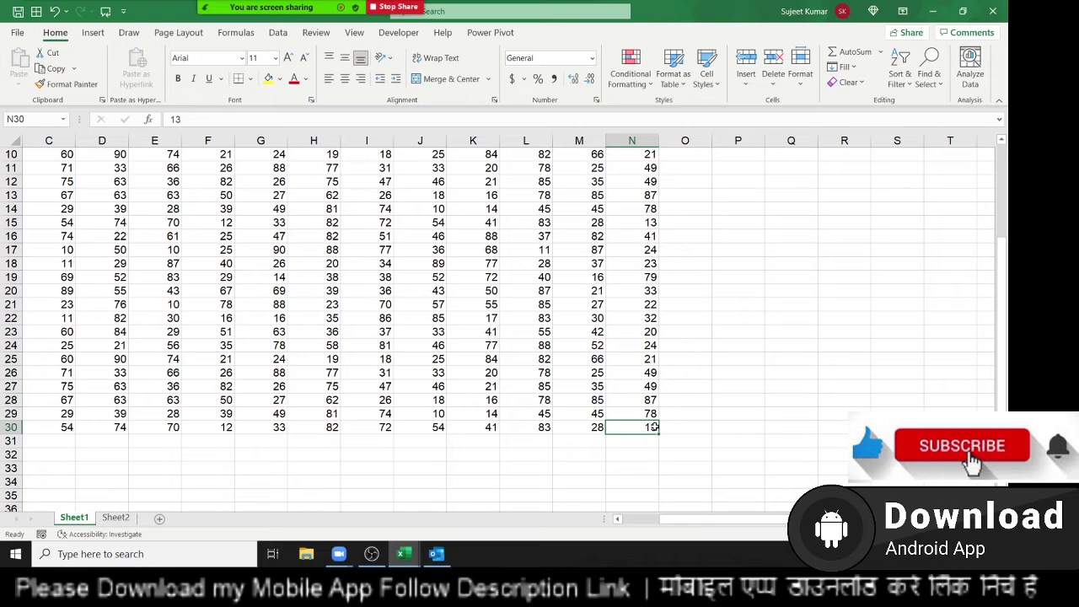
key(ctrl+a)
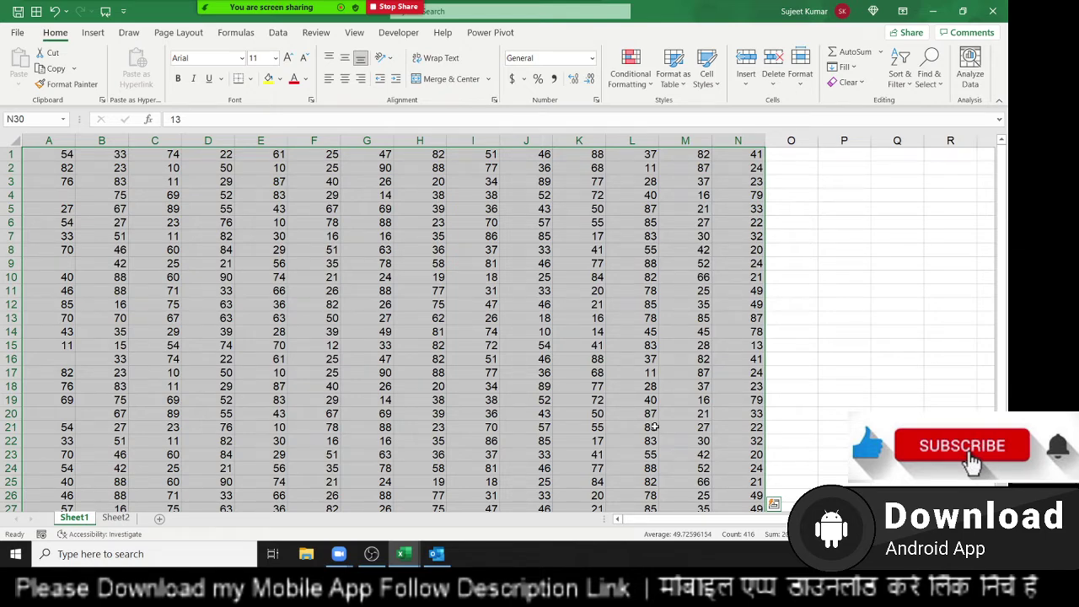
key(Up)
key(Up)
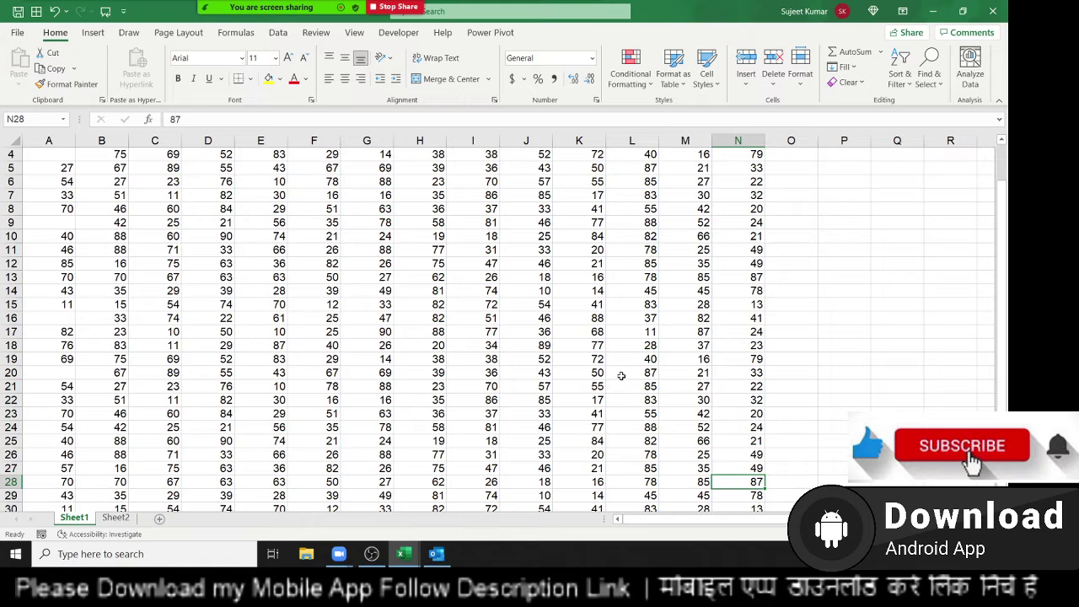
Enter 51 in A4, 65 in A9 and 85 in A16.
scroll(621, 376, up, 1)
click(61, 199)
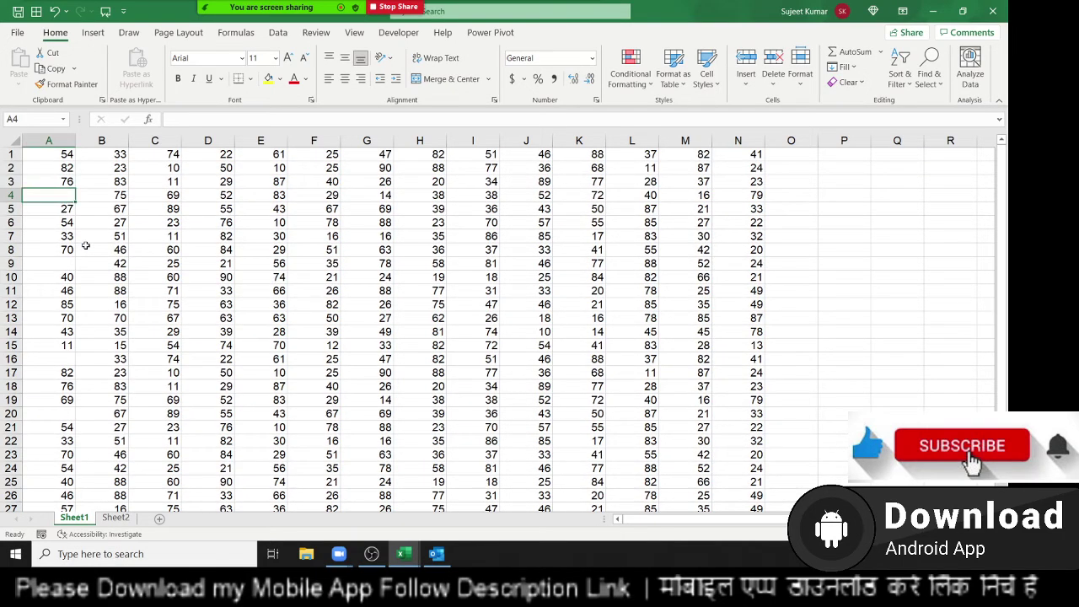
text(51)
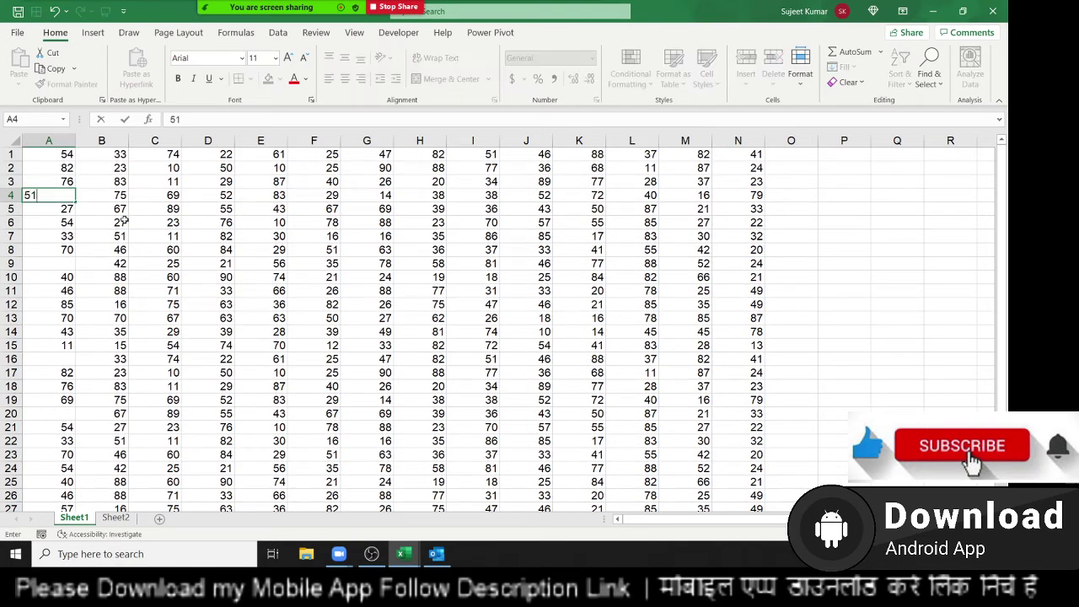
key(Return)
click(49, 263)
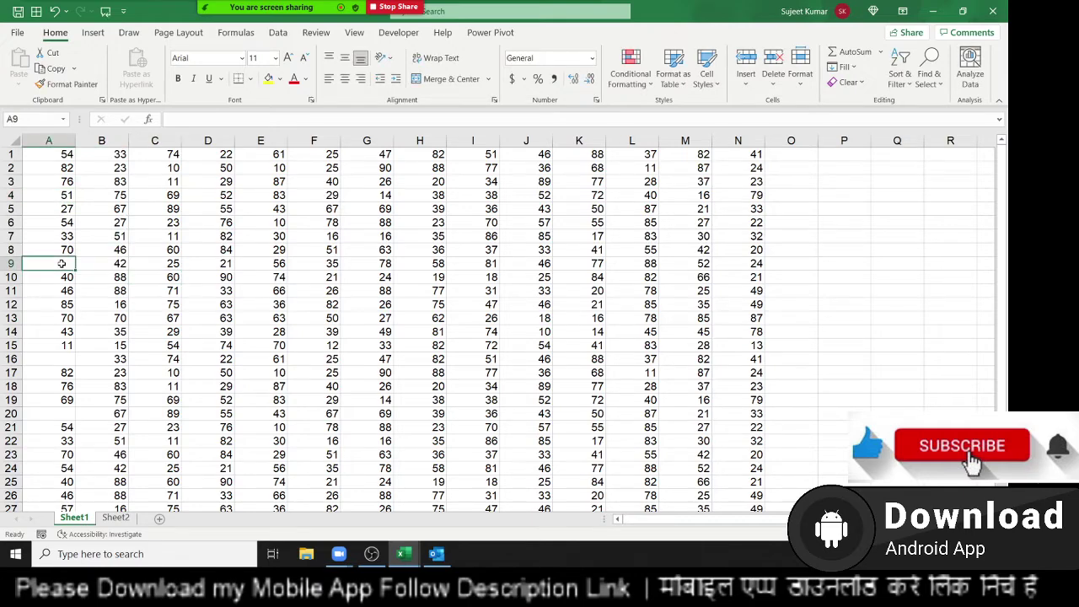
text(65)
click(67, 355)
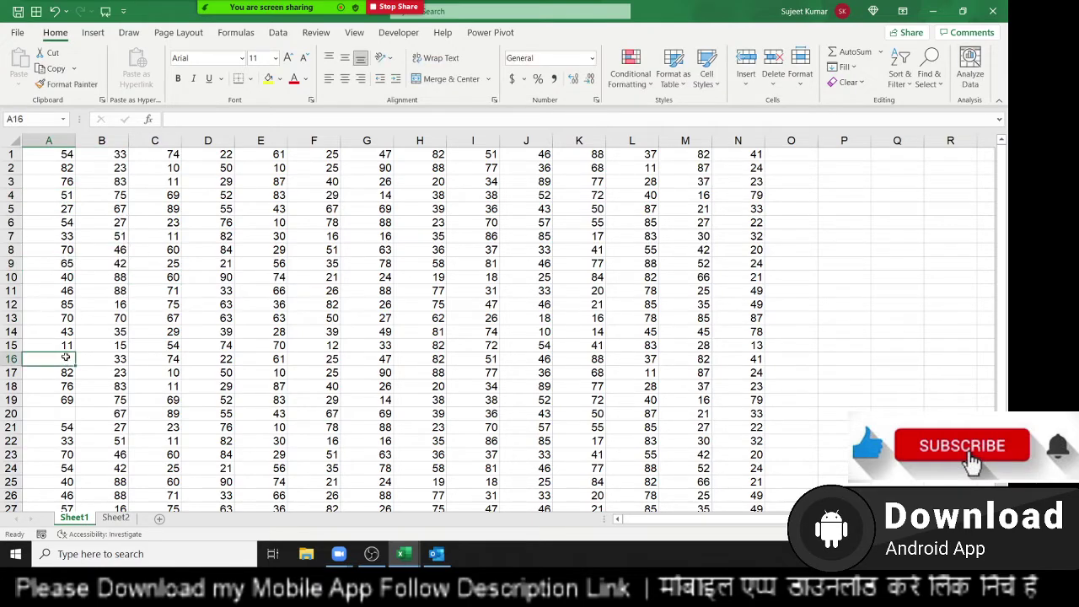
text(85)
key(Return)
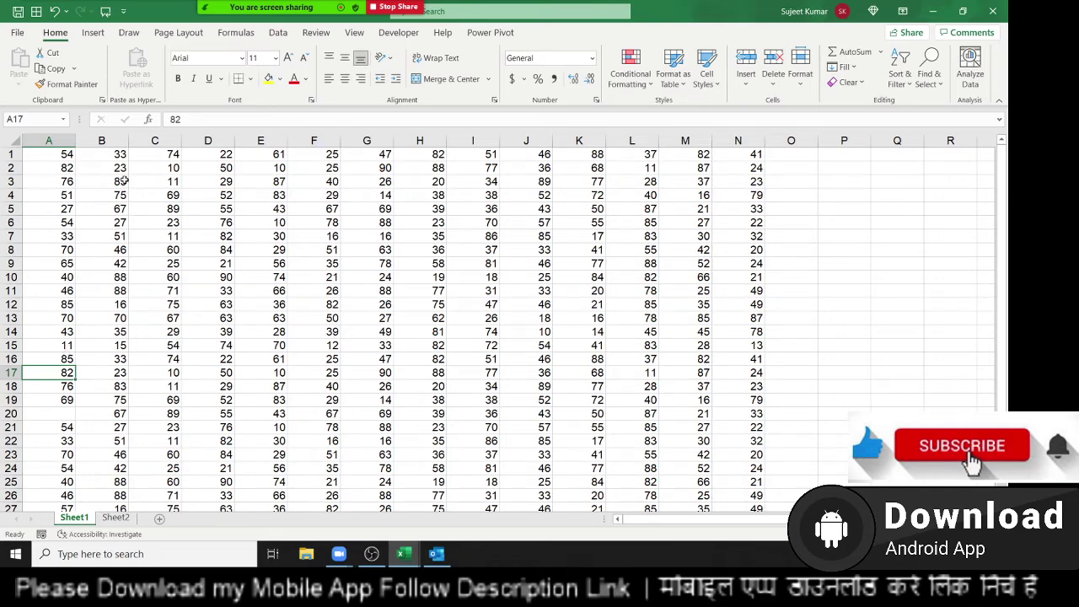
ctrl+click(114, 183)
ctrl+click(163, 236)
ctrl+click(257, 247)
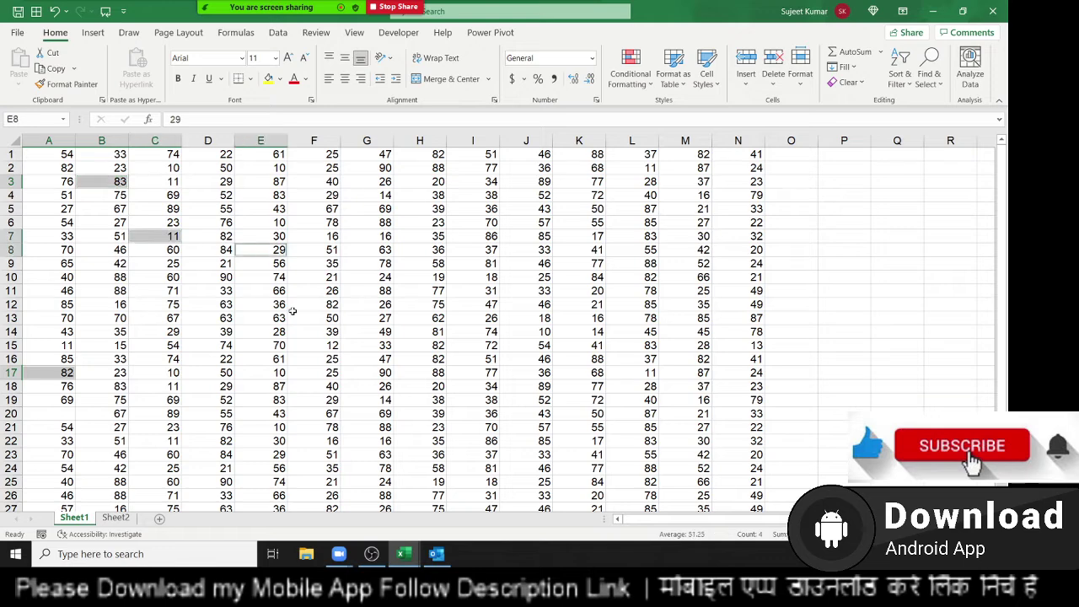
ctrl+click(293, 305)
ctrl+click(401, 330)
ctrl+click(420, 250)
ctrl+click(371, 194)
ctrl+click(265, 195)
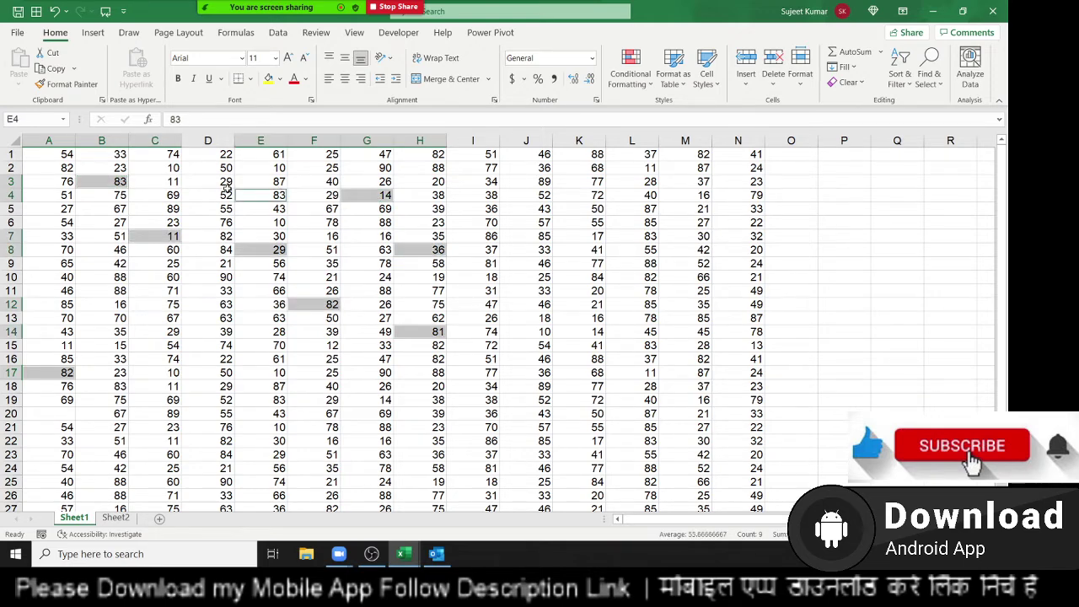
ctrl+click(211, 263)
ctrl+click(211, 372)
ctrl+click(474, 413)
ctrl+click(531, 304)
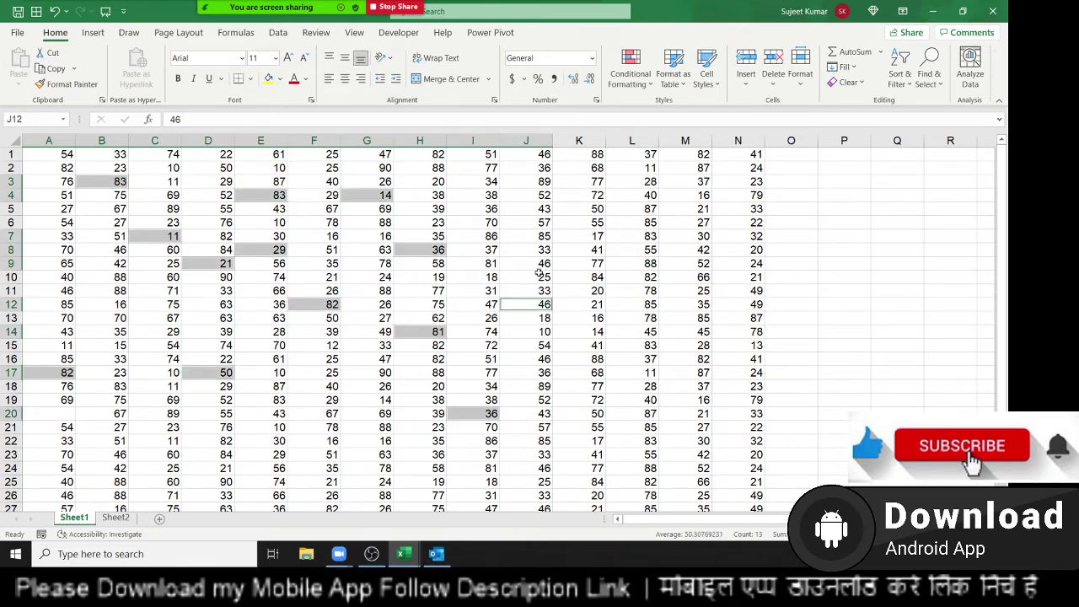
ctrl+click(529, 209)
ctrl+click(458, 180)
ctrl+click(652, 180)
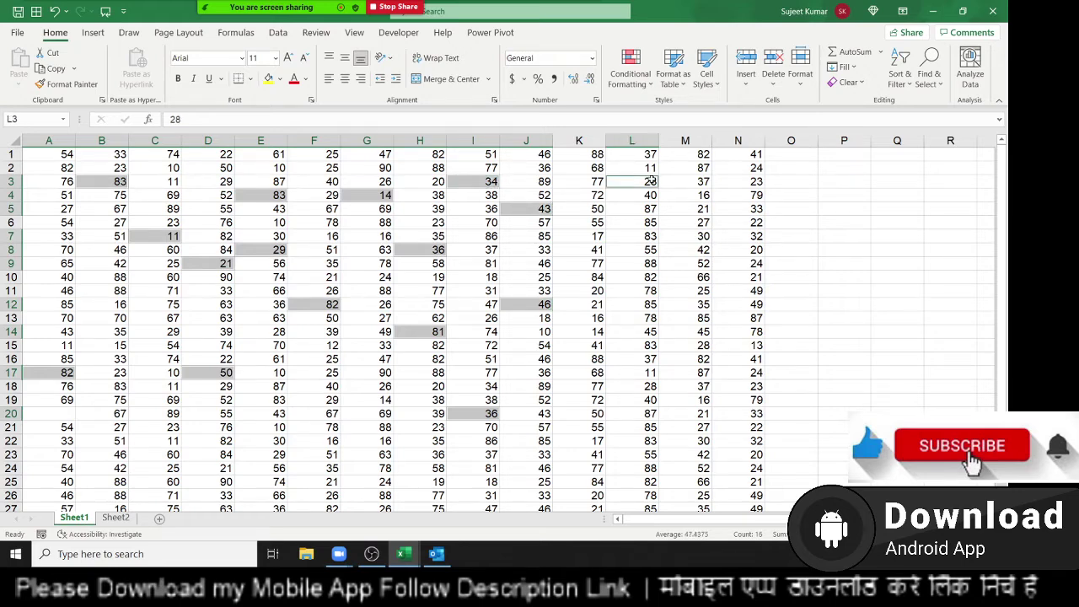
key(Delete)
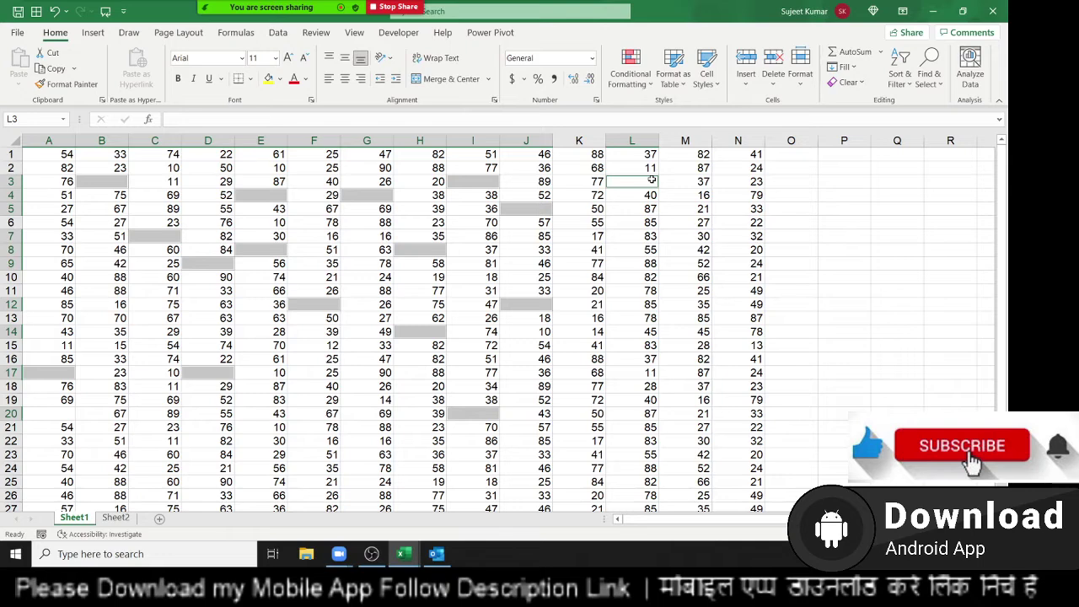
key(ctrl+z)
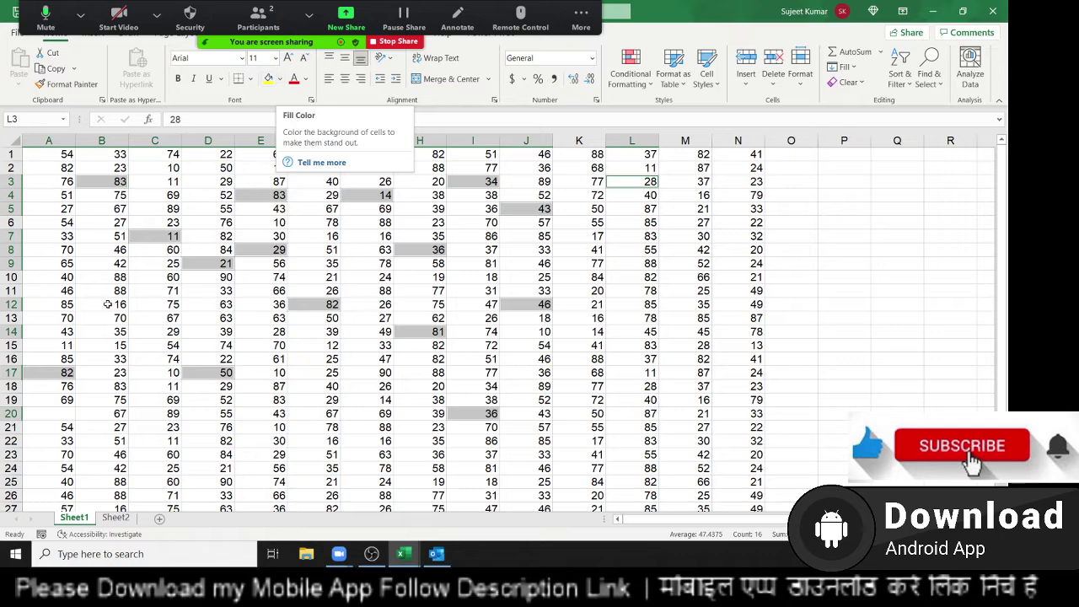
key(ctrl+c)
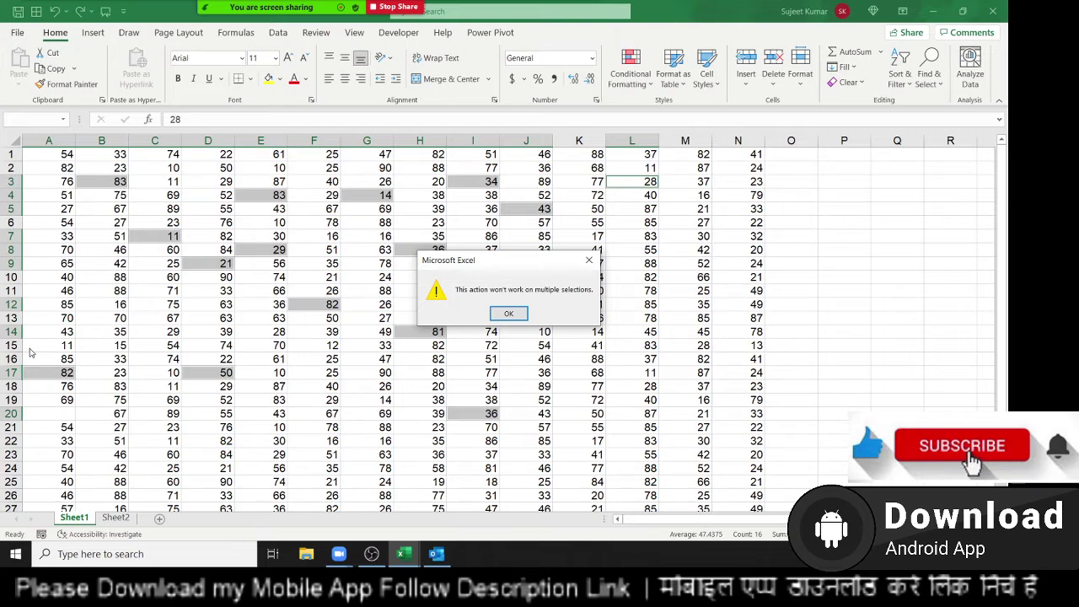
key(Return)
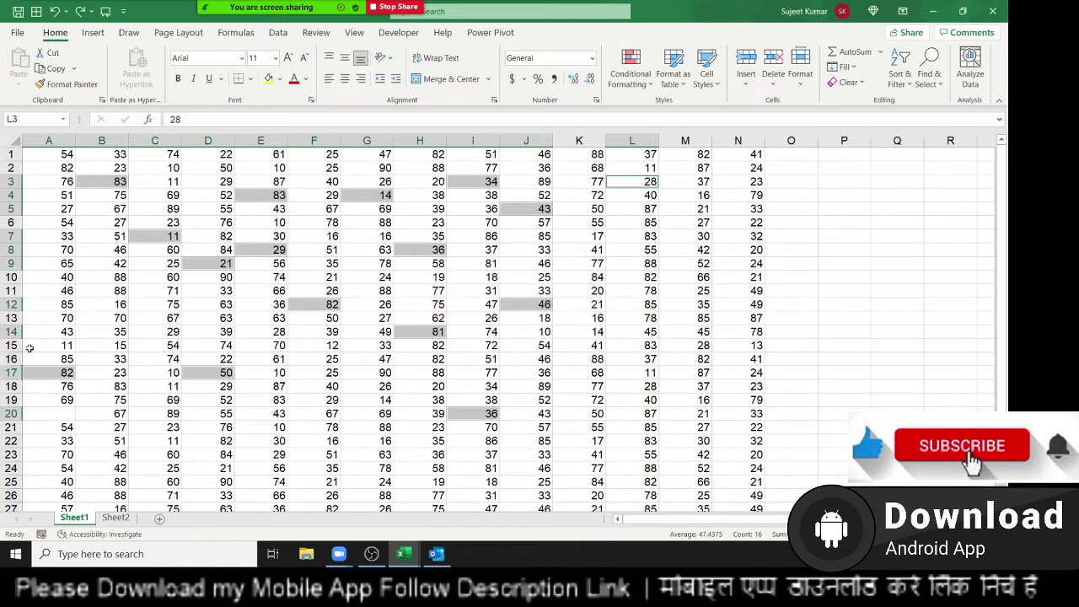
click(139, 319)
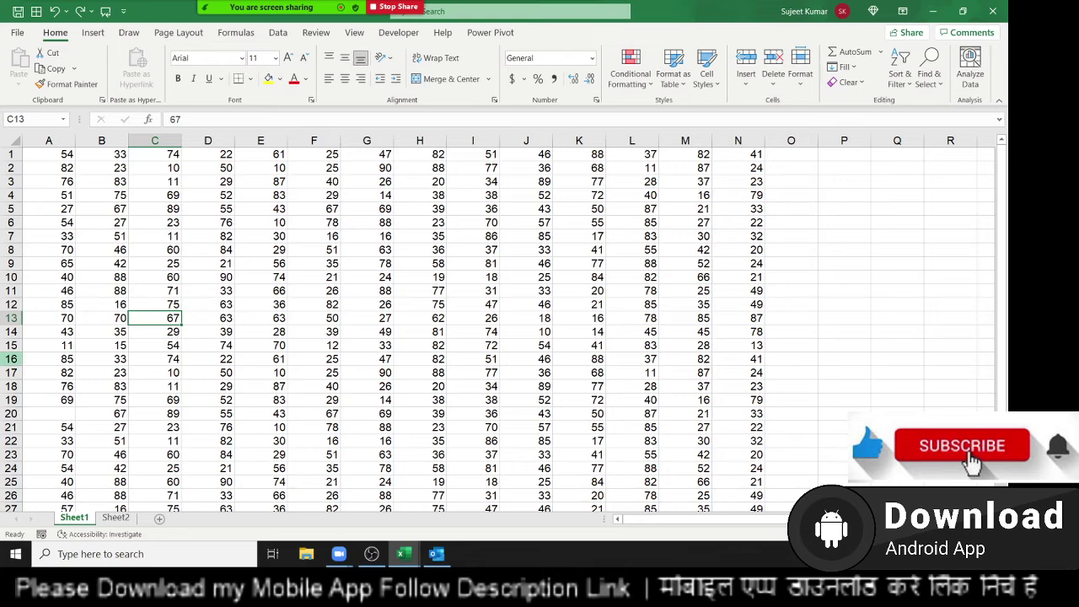
click(67, 154)
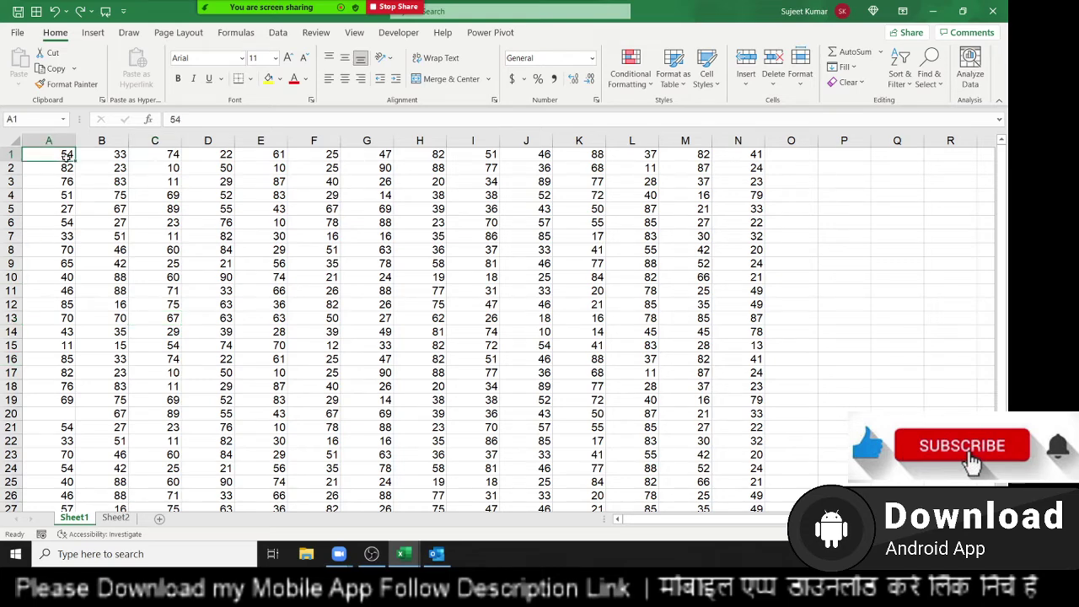
ctrl+click(160, 154)
ctrl+click(253, 154)
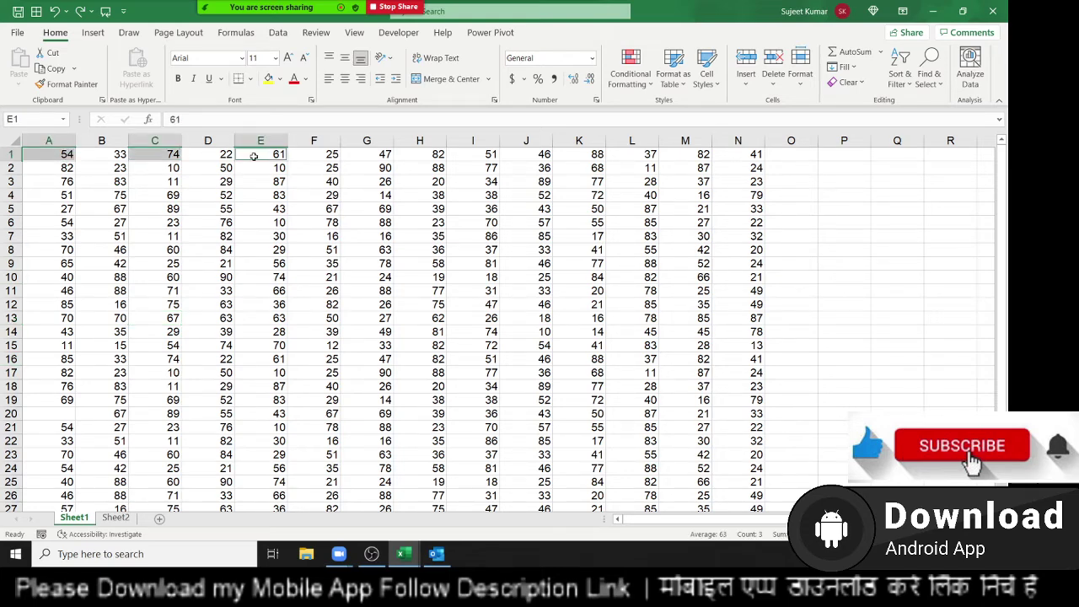
ctrl+click(371, 156)
ctrl+click(485, 156)
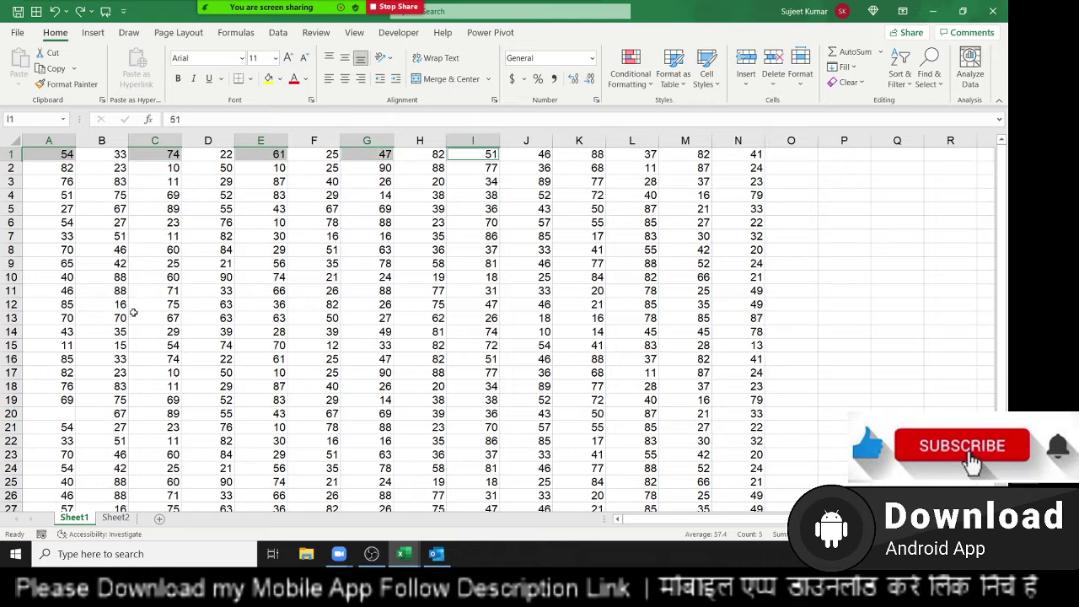
key(ctrl+c)
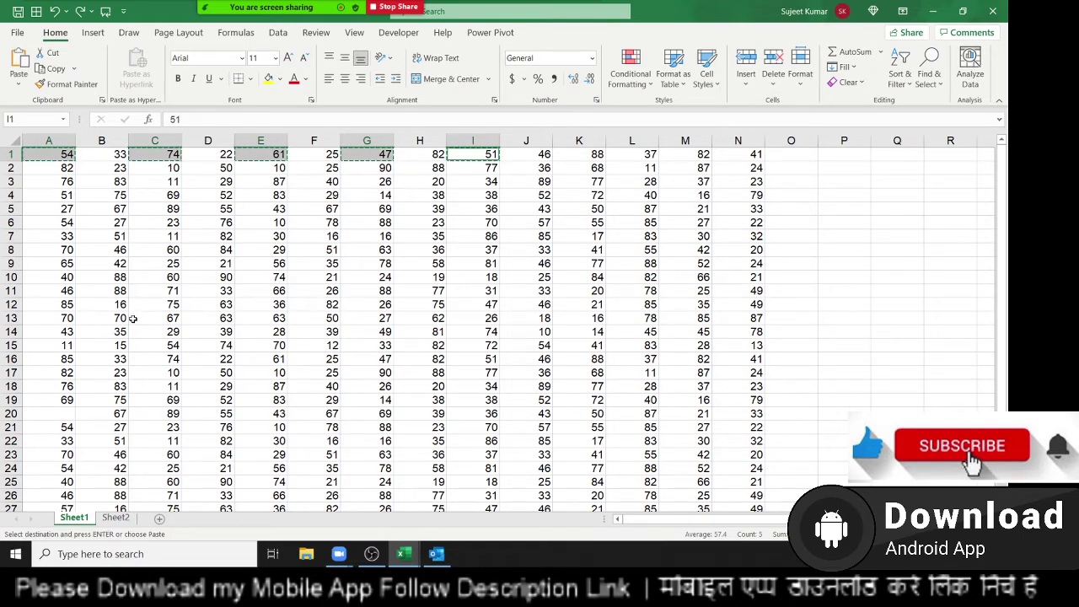
key(Escape)
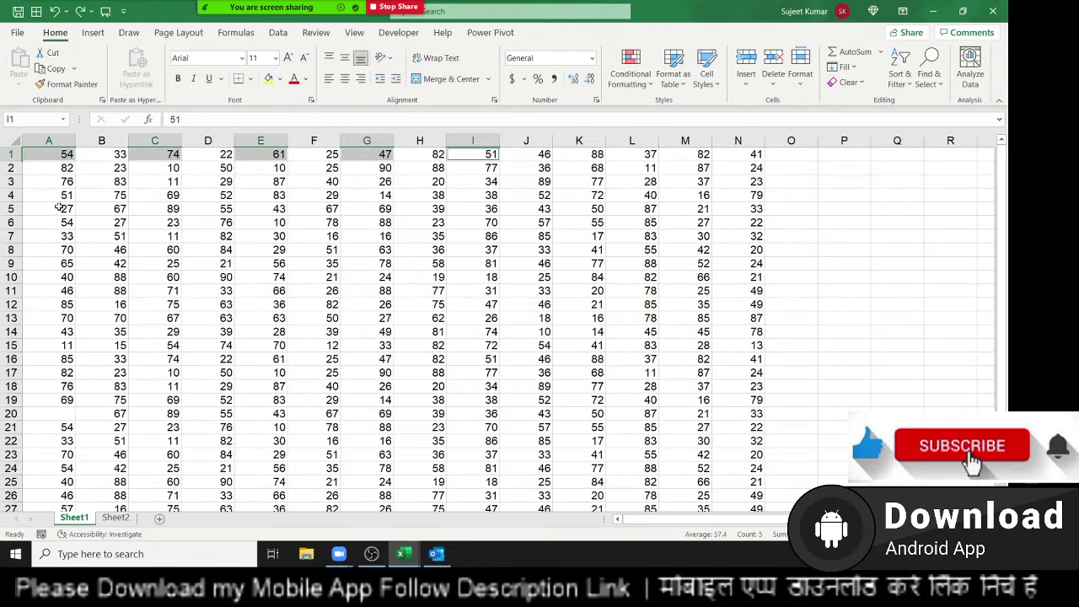
click(59, 207)
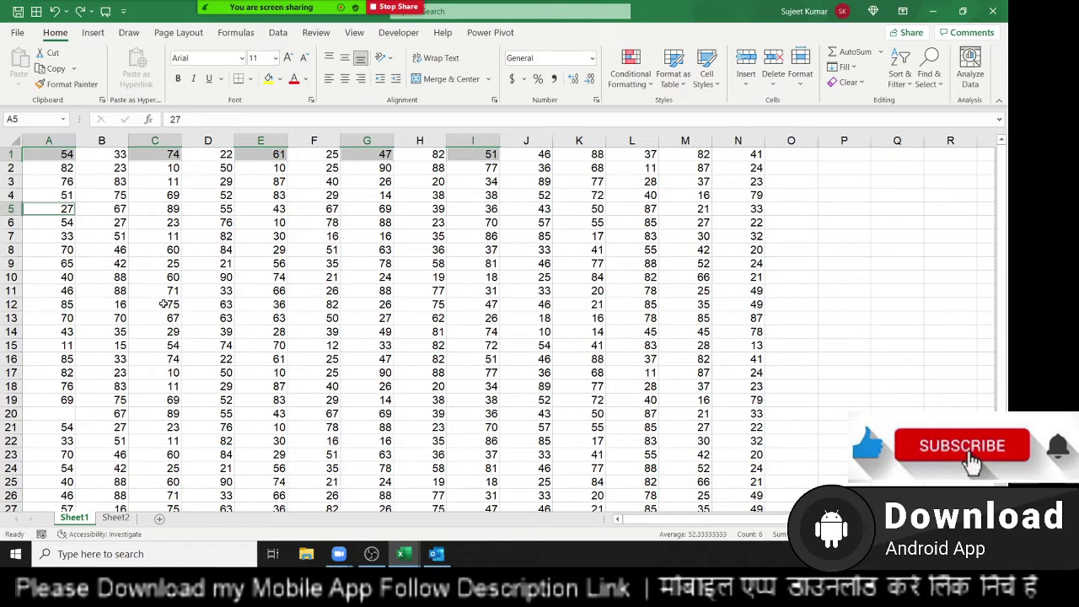
key(ctrl+c)
key(Return)
ctrl+click(171, 209)
ctrl+click(270, 208)
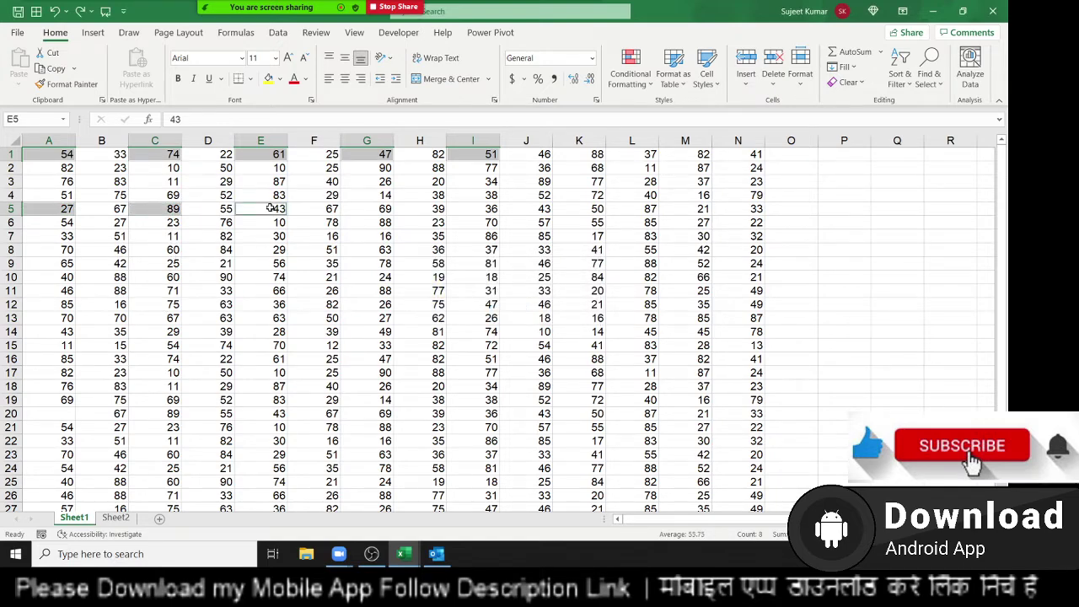
ctrl+click(354, 208)
ctrl+click(489, 208)
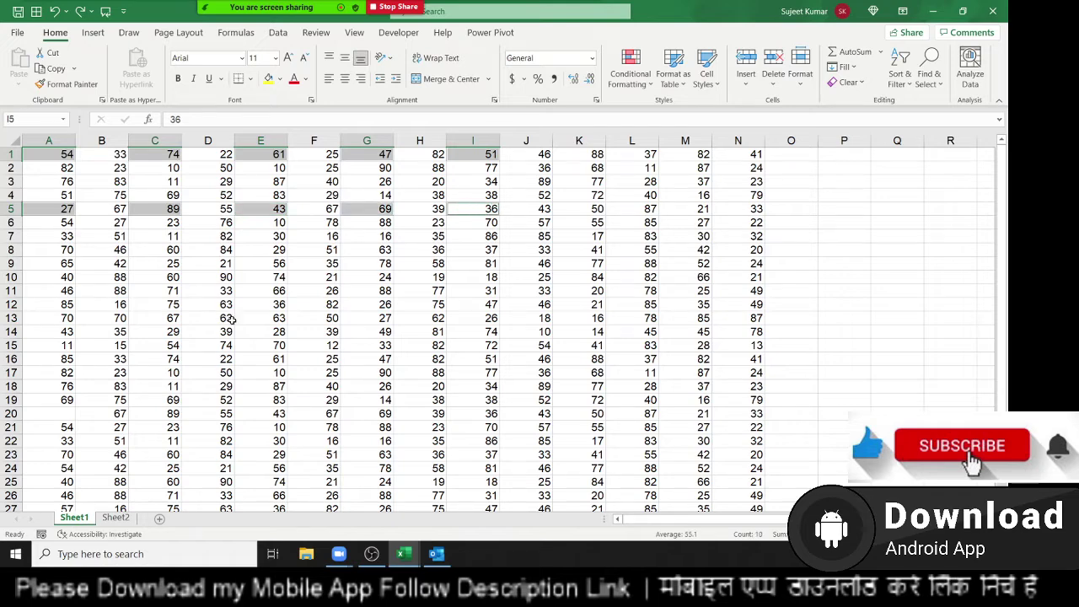
key(ctrl+c)
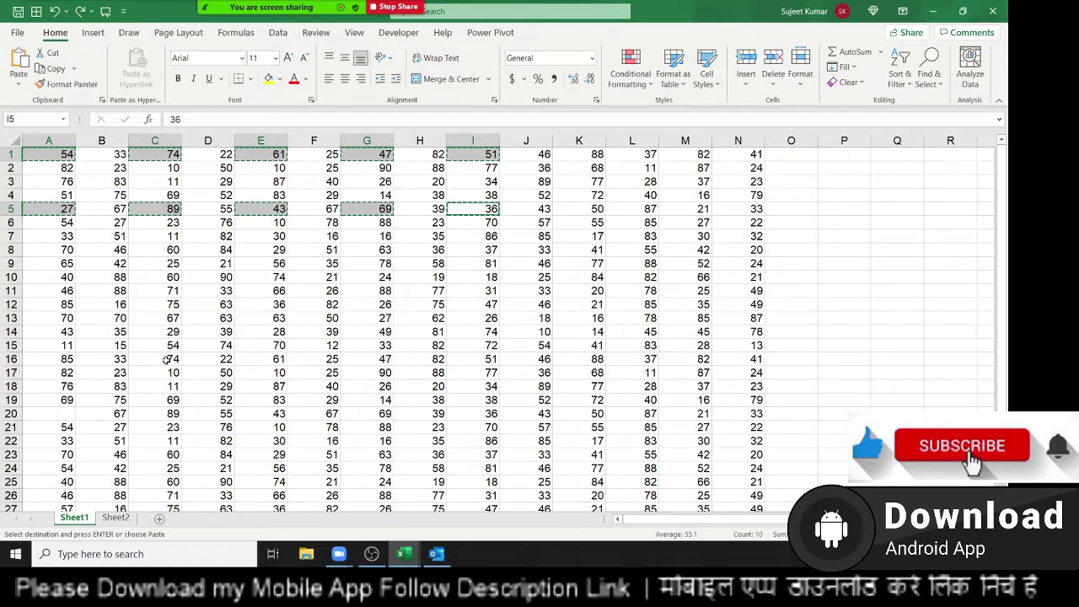
key(Escape)
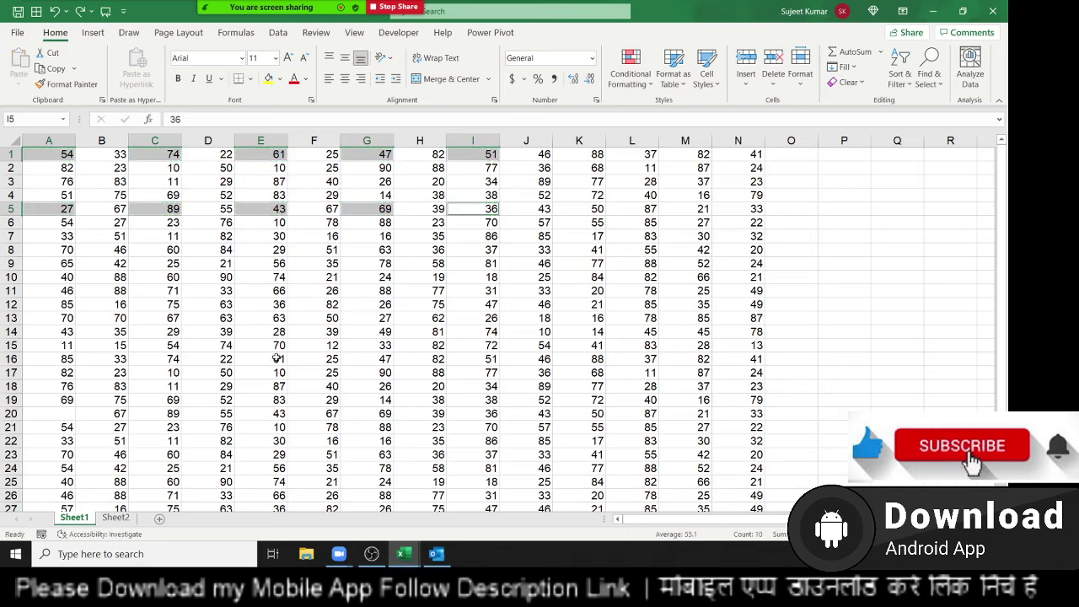
drag(63, 155, 61, 197)
ctrl+click(225, 154)
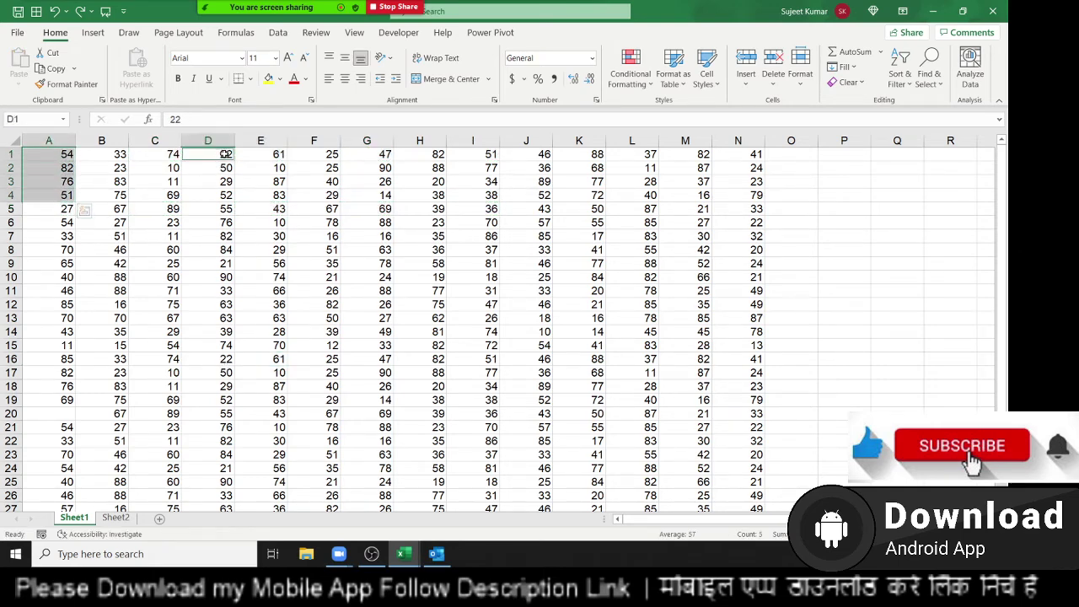
drag(225, 154, 226, 184)
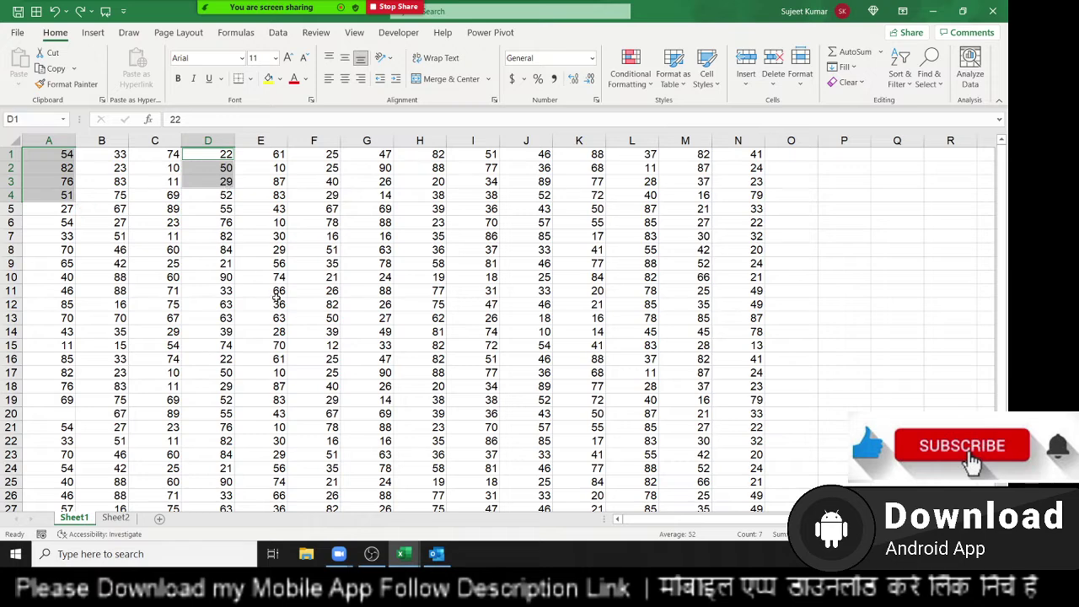
key(ctrl+c)
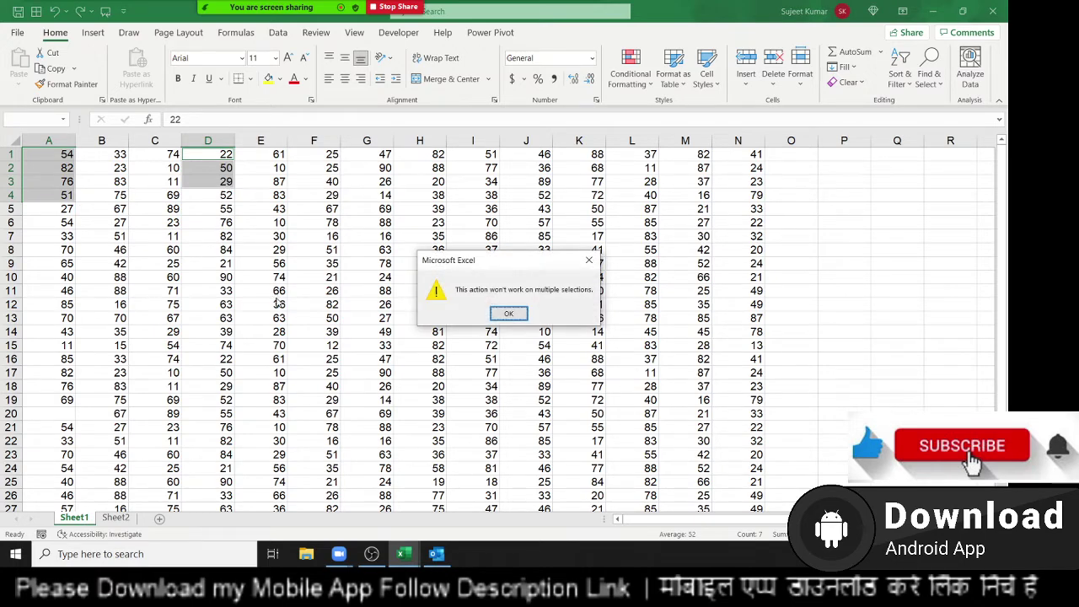
key(Return)
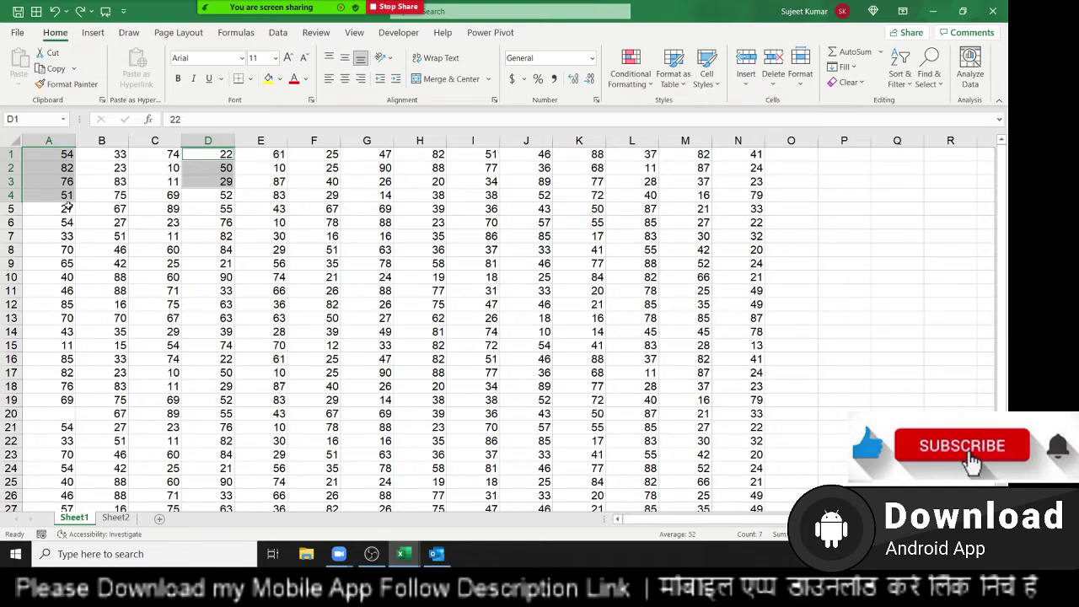
ctrl+click(226, 196)
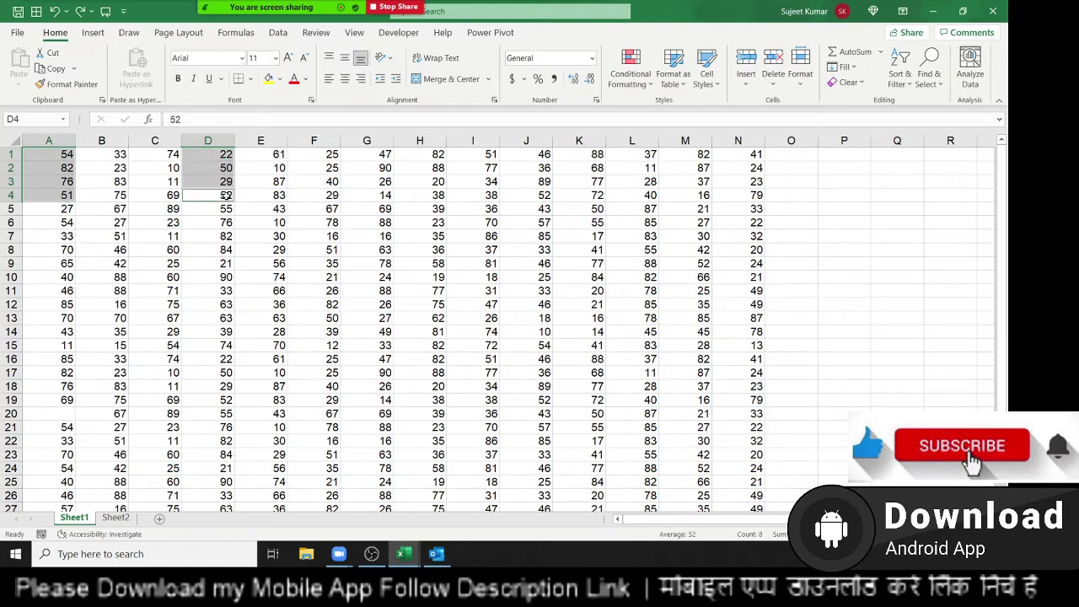
key(ctrl+c)
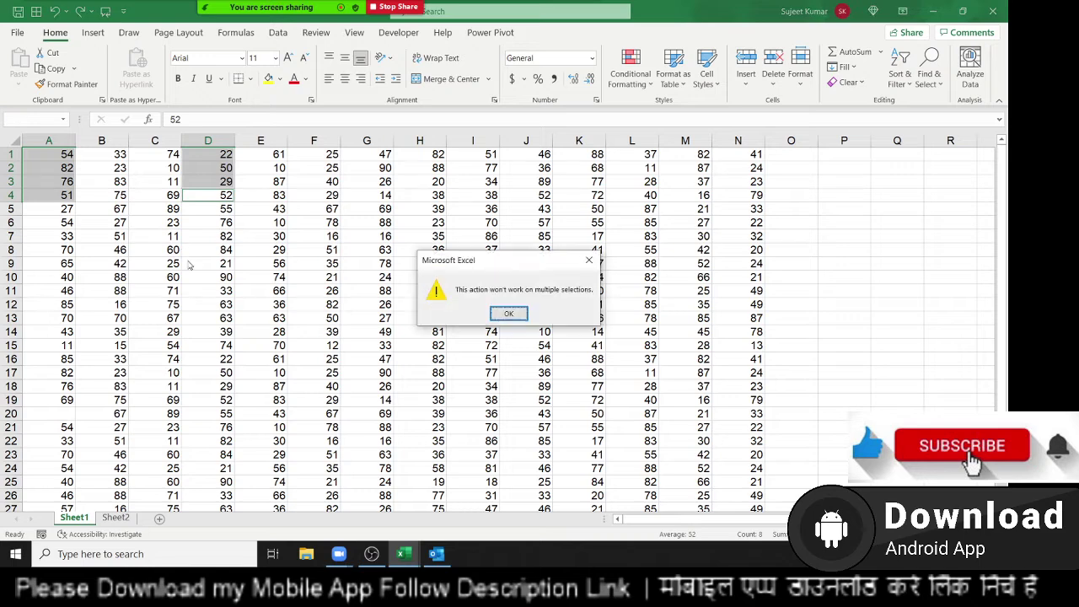
key(Return)
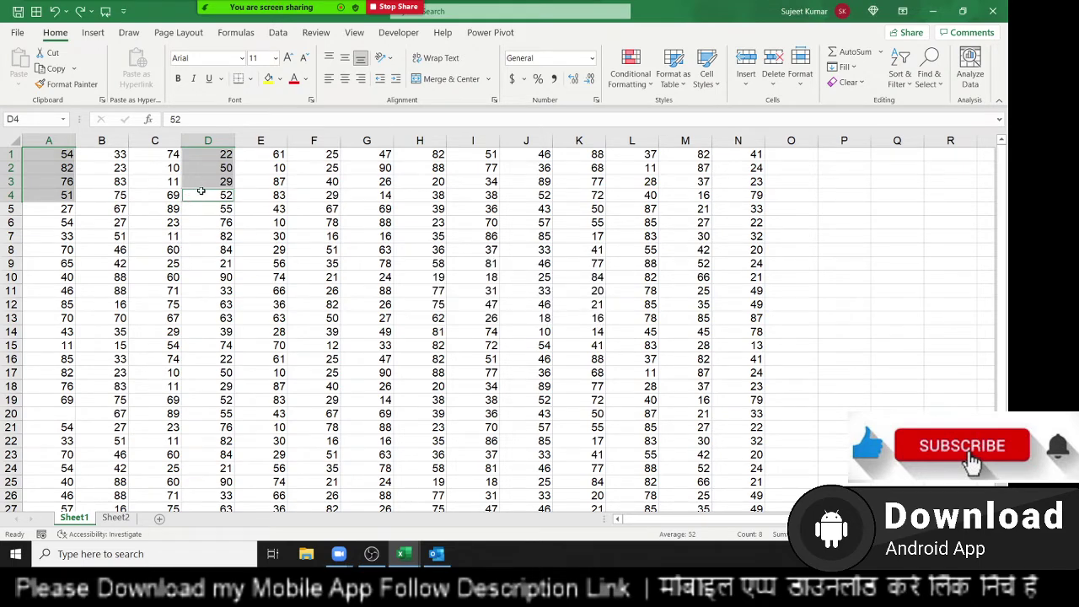
drag(201, 192, 211, 151)
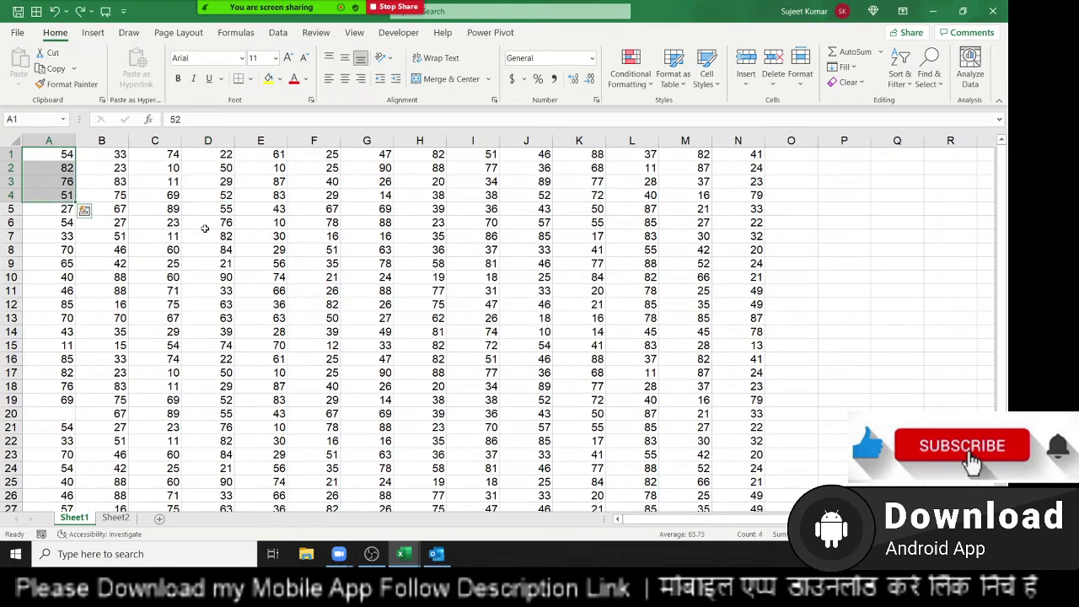
drag(212, 195, 213, 151)
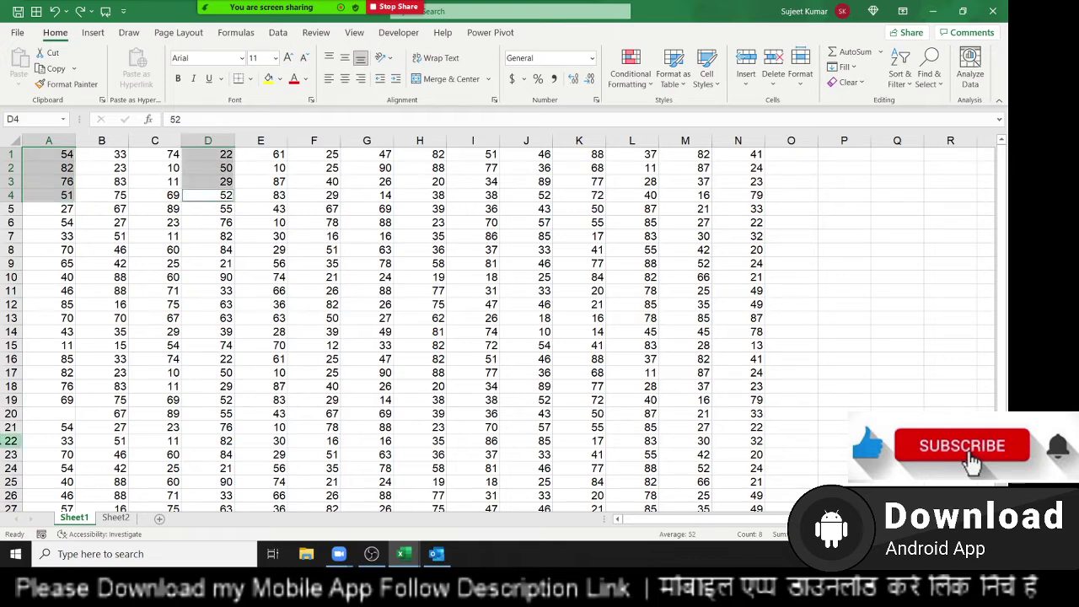
click(104, 396)
click(60, 151)
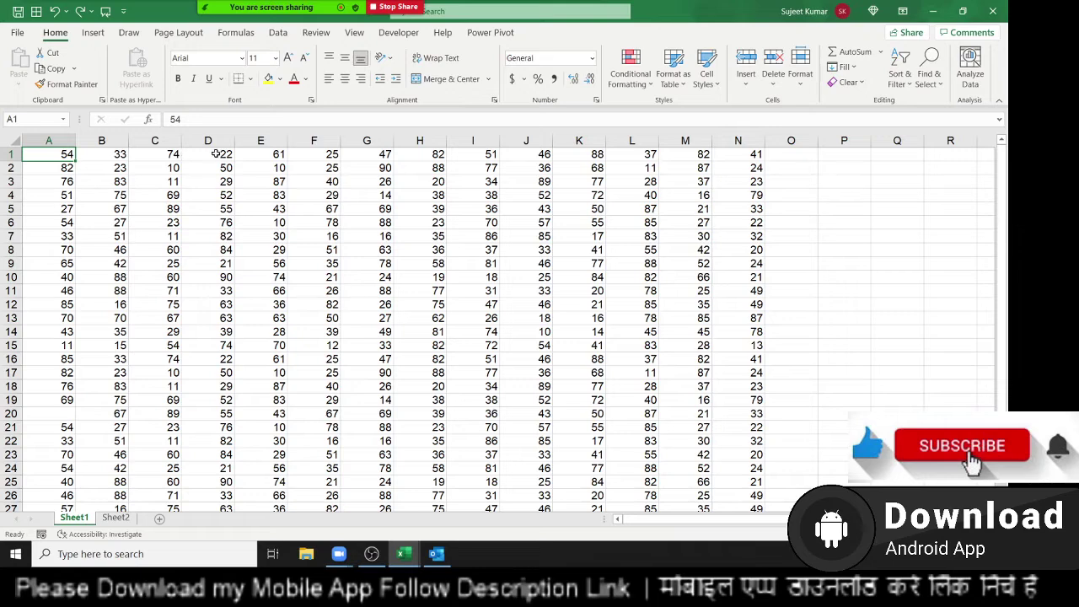
Copy A1, D1, H1 and L1 together and paste them into row 6 at P6:S6.
ctrl+click(216, 154)
ctrl+click(413, 153)
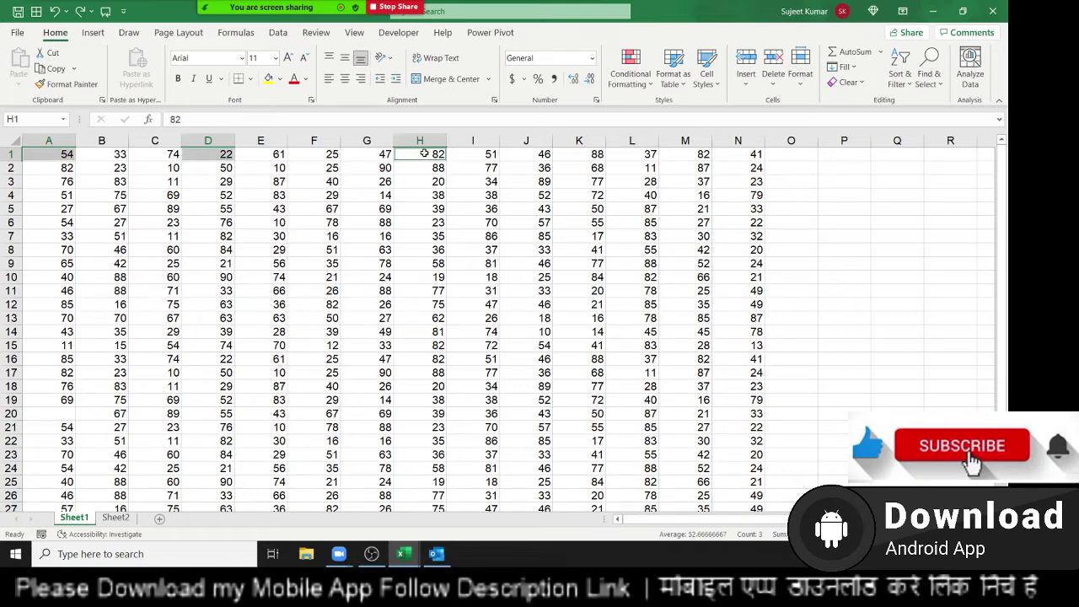
ctrl+click(634, 153)
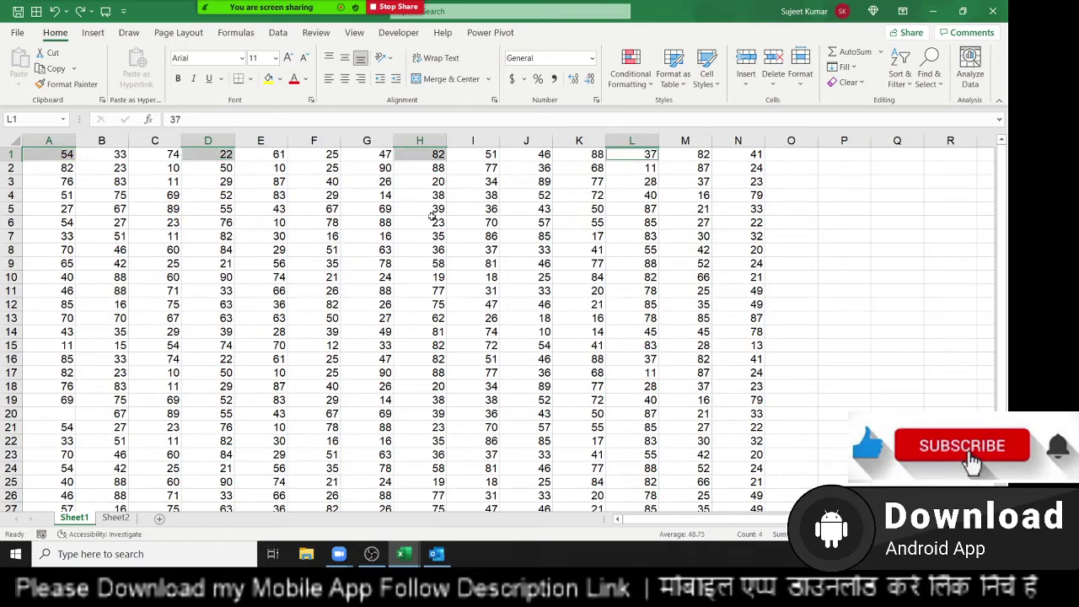
key(ctrl+c)
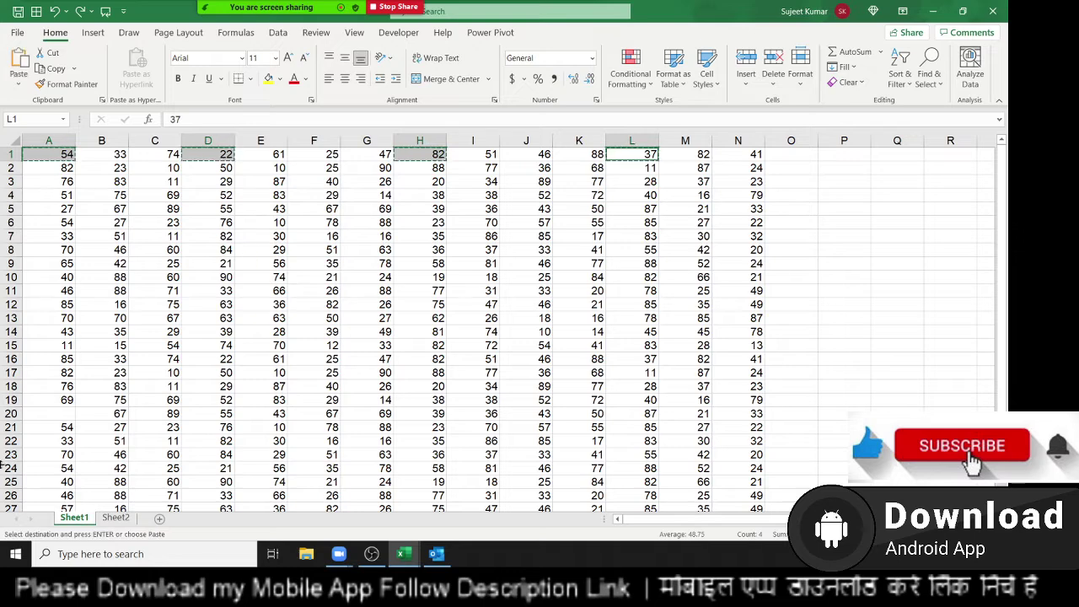
click(839, 226)
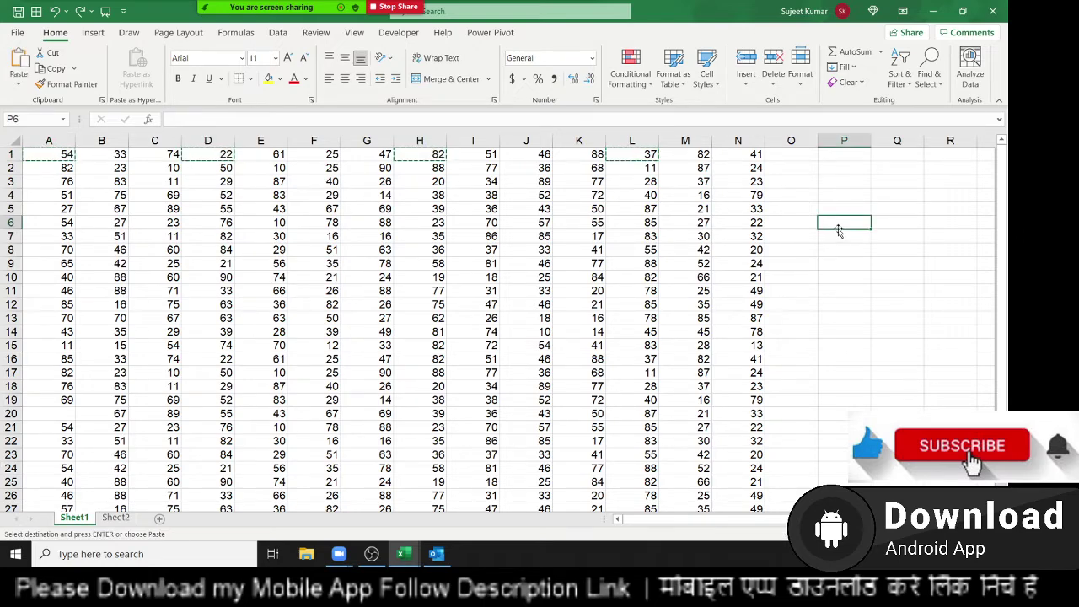
key(ctrl+v)
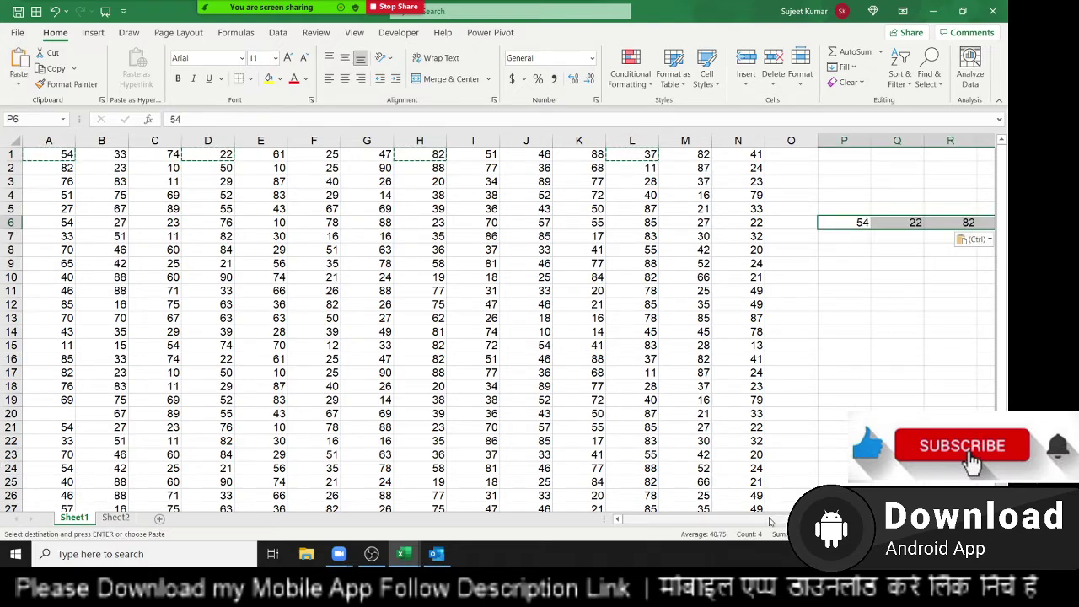
Undo the pasted values and start a new blank workbook.
scroll(769, 522, right, 2)
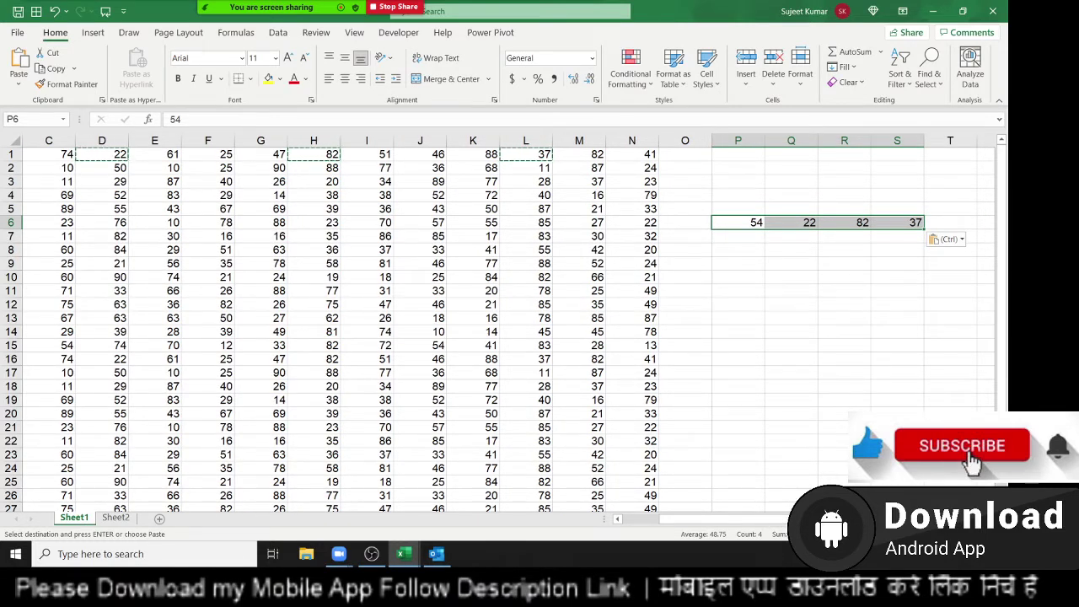
key(Escape)
key(ctrl+z)
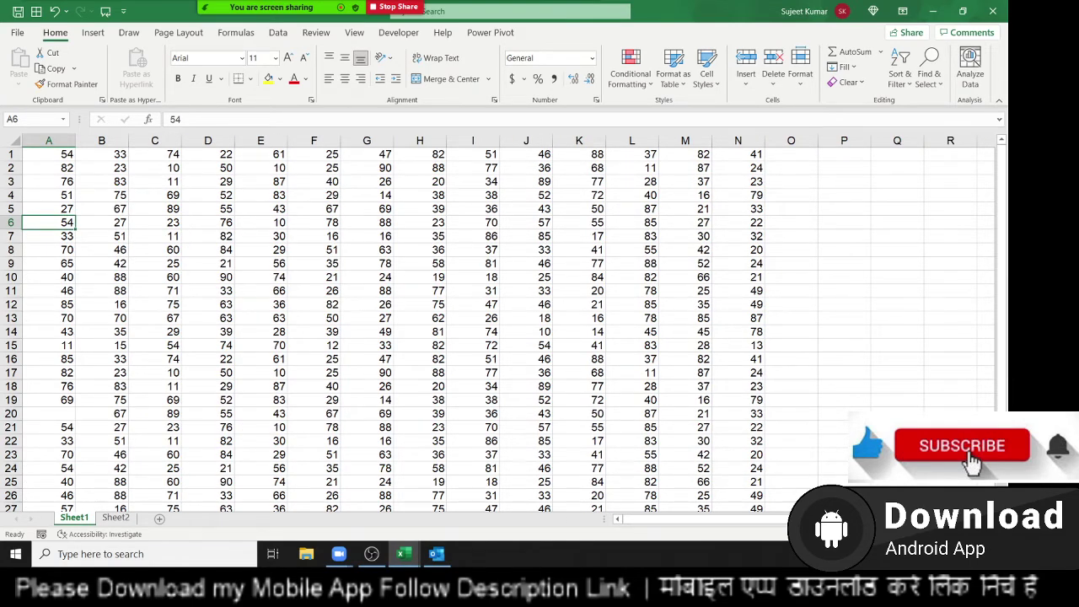
key(ctrl+n)
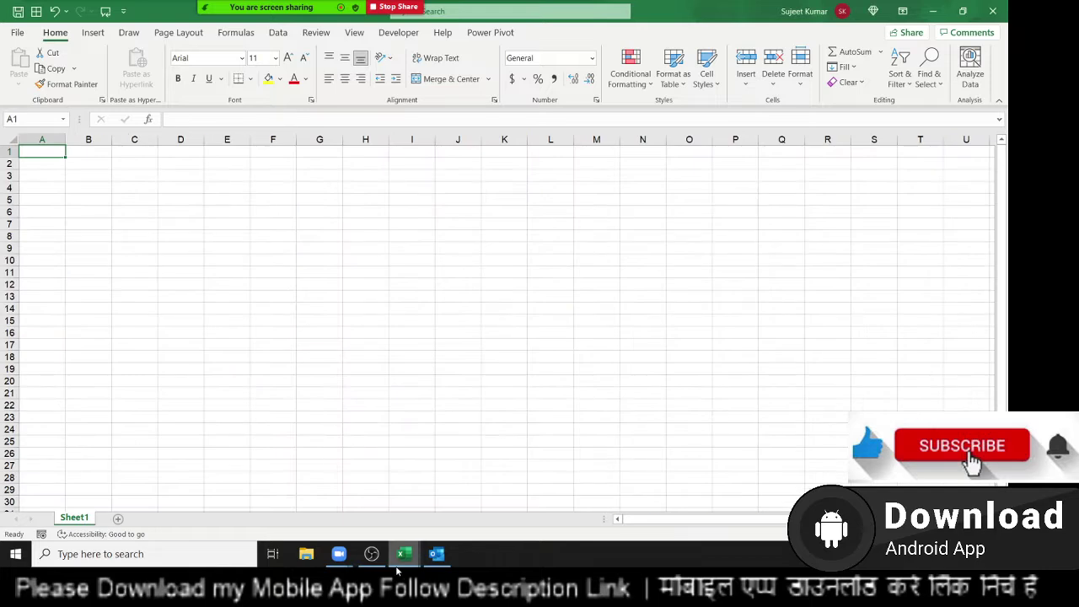
Add Sheet2 through Sheet5, close the Accessibility pane, and return to Sheet1.
click(120, 531)
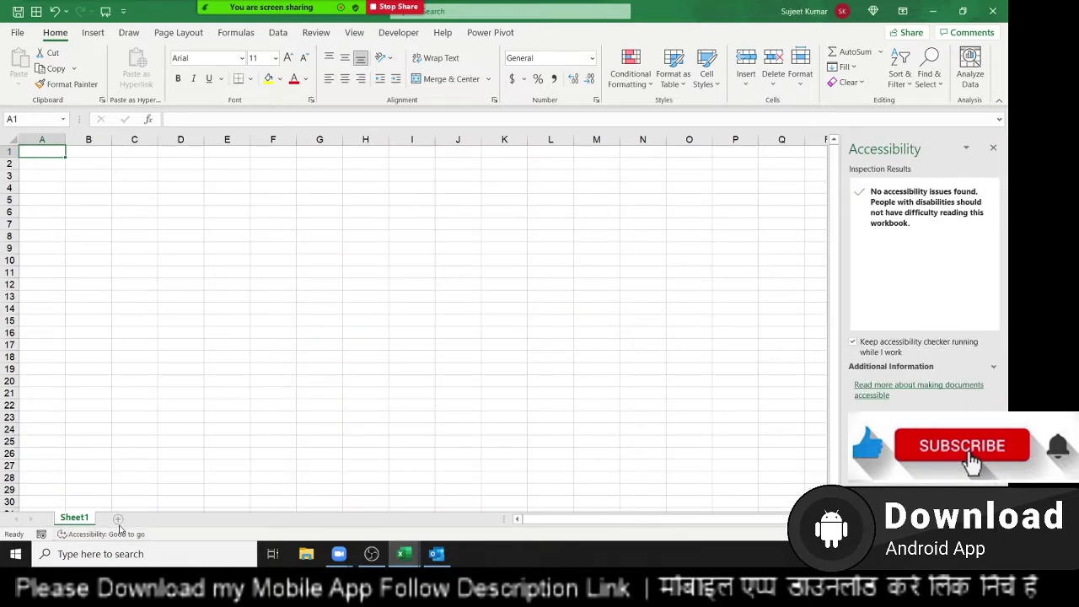
click(118, 520)
click(158, 521)
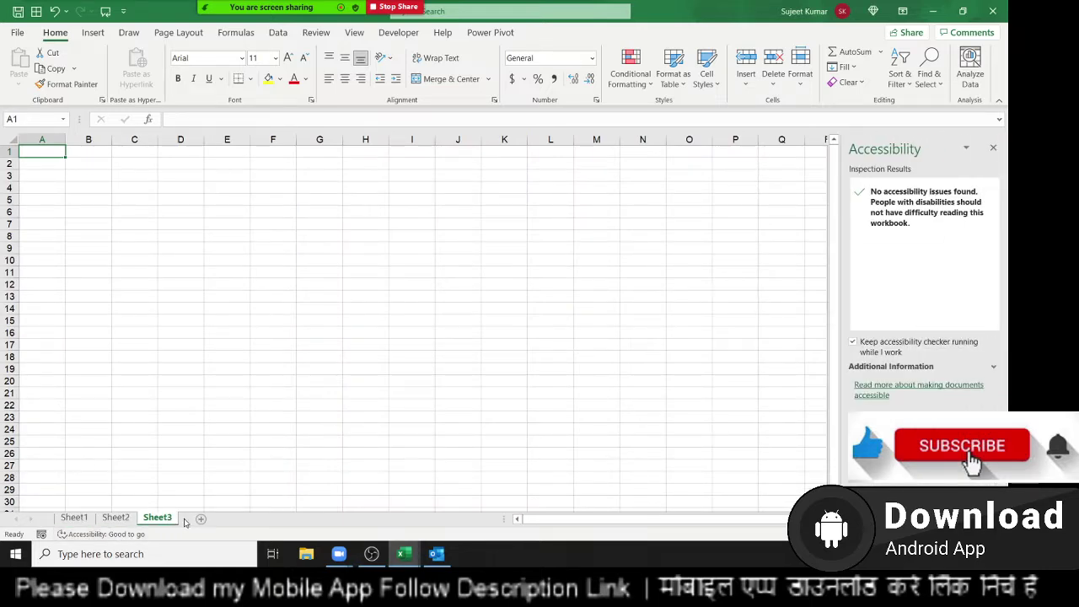
click(200, 520)
click(242, 518)
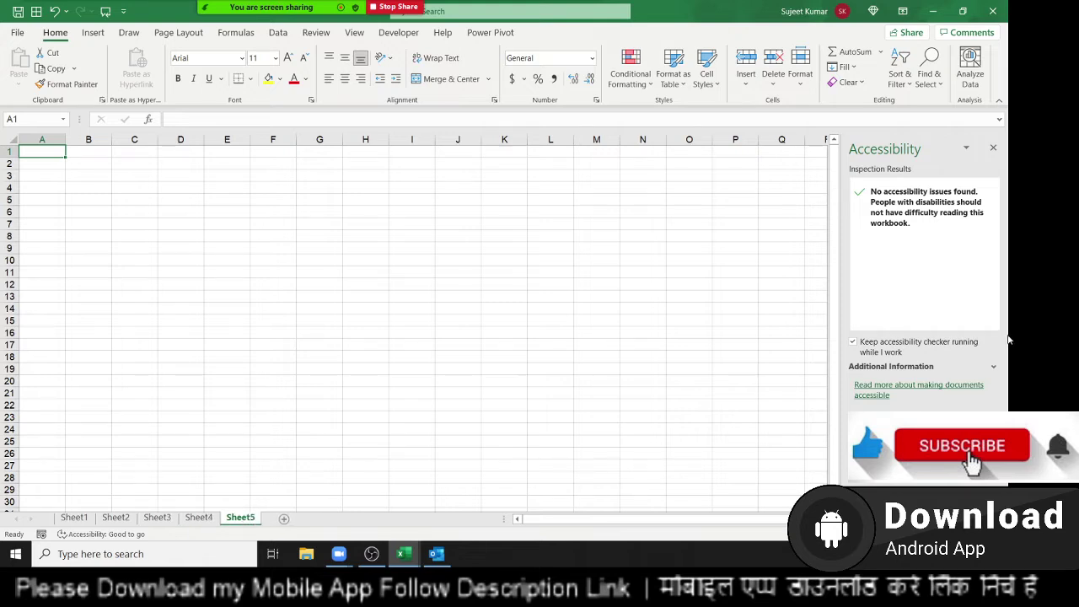
click(993, 147)
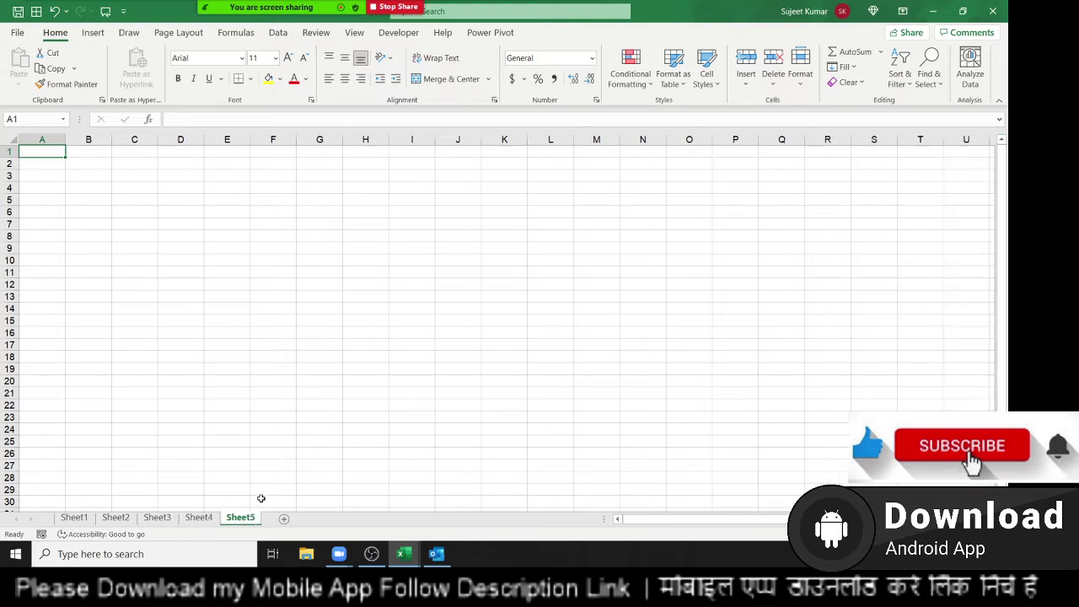
click(74, 517)
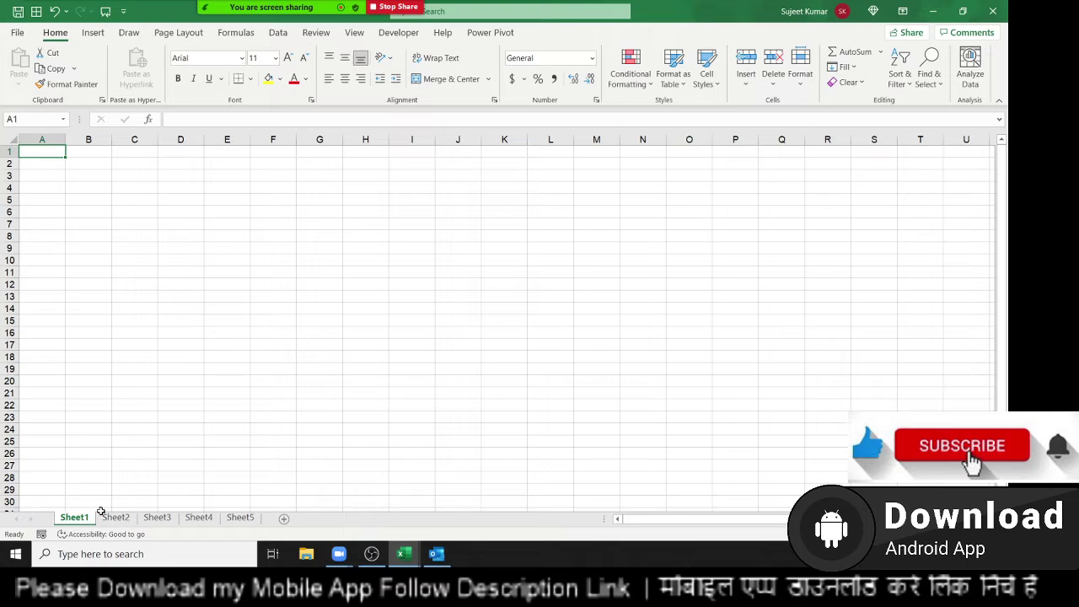
ctrl+scroll(85, 505, up, 1)
ctrl+scroll(90, 497, up, 2)
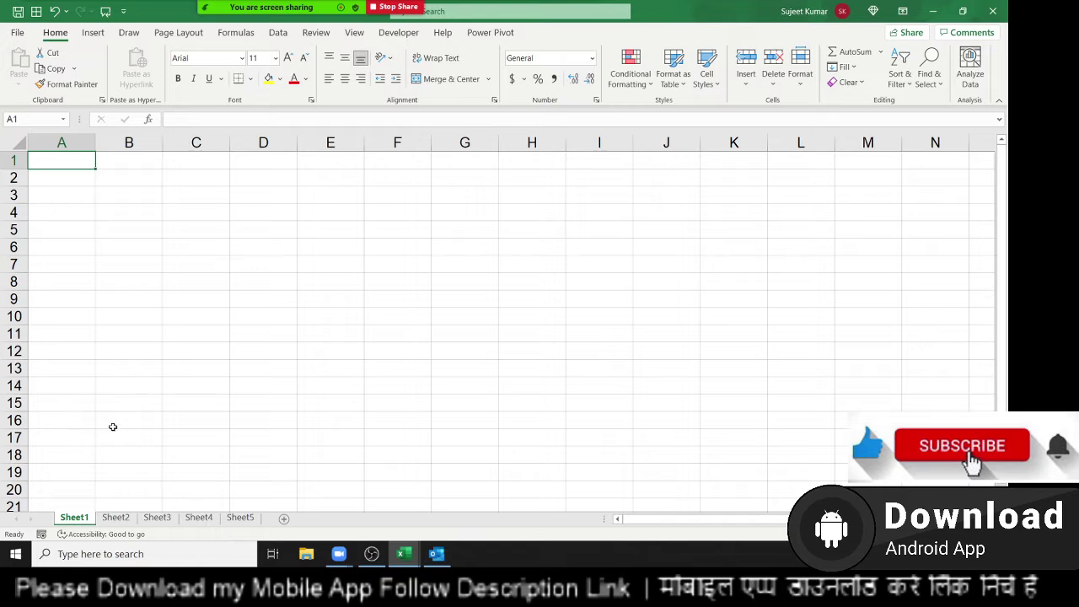
click(157, 440)
click(88, 166)
text(Date)
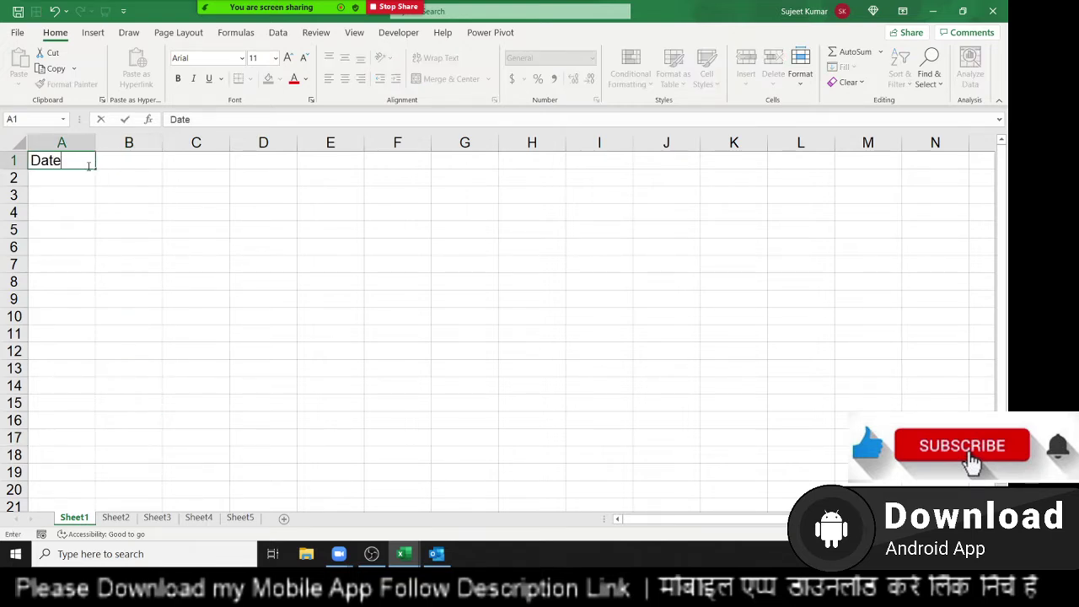
key(Tab)
key(ctrl+semicolon)
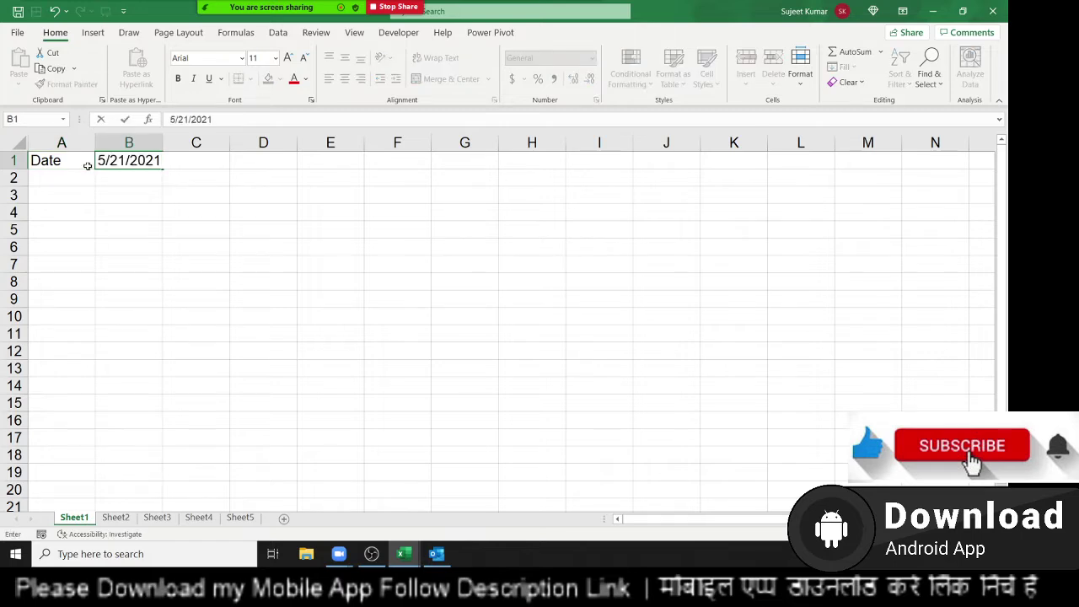
click(88, 166)
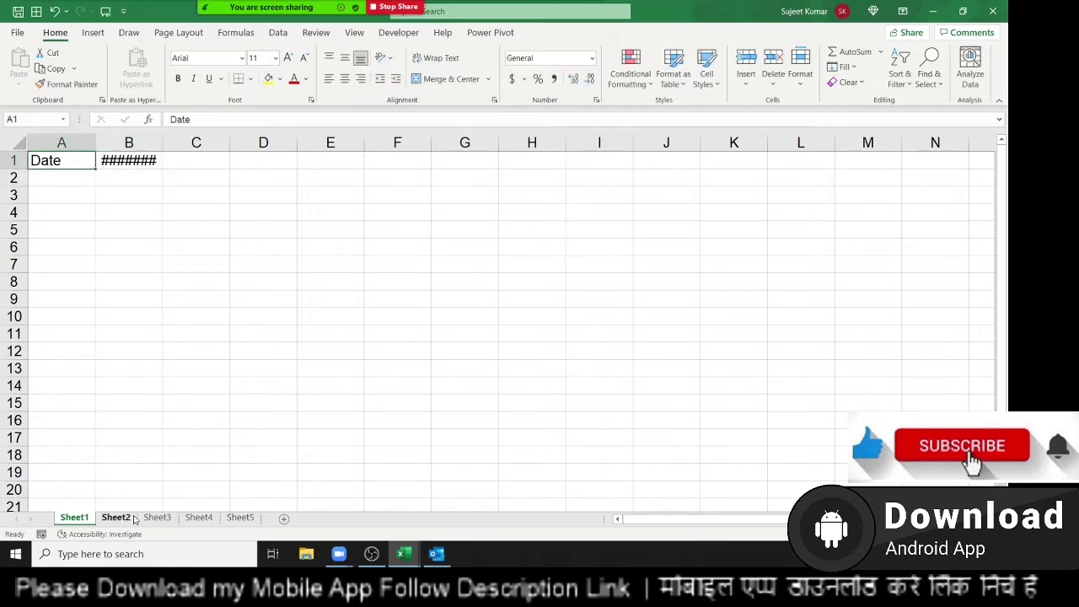
click(116, 517)
text(Date)
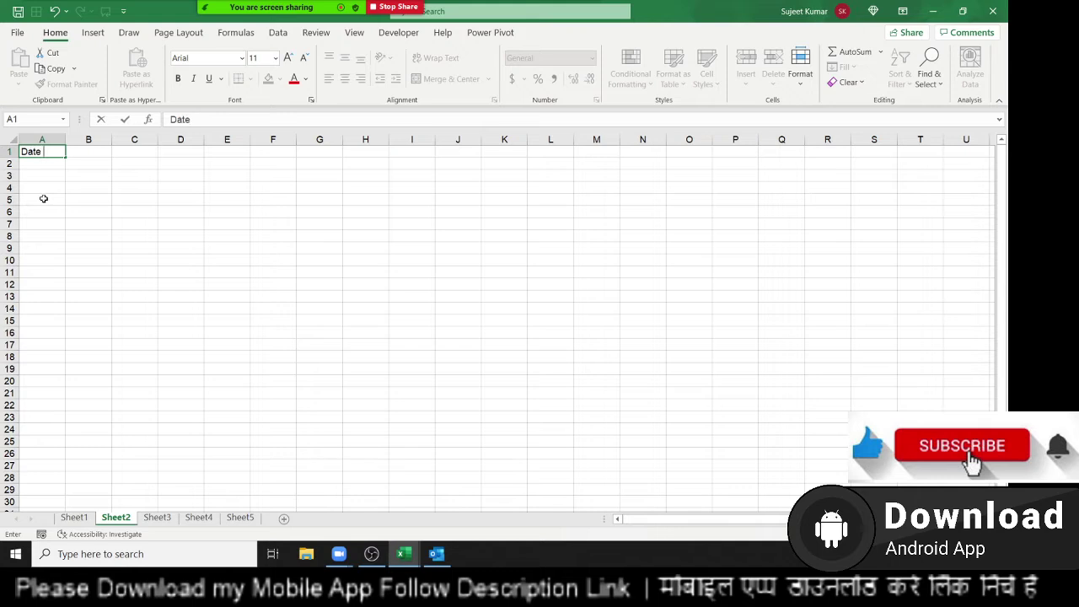
key(Tab)
key(ctrl+semicolon)
key(Return)
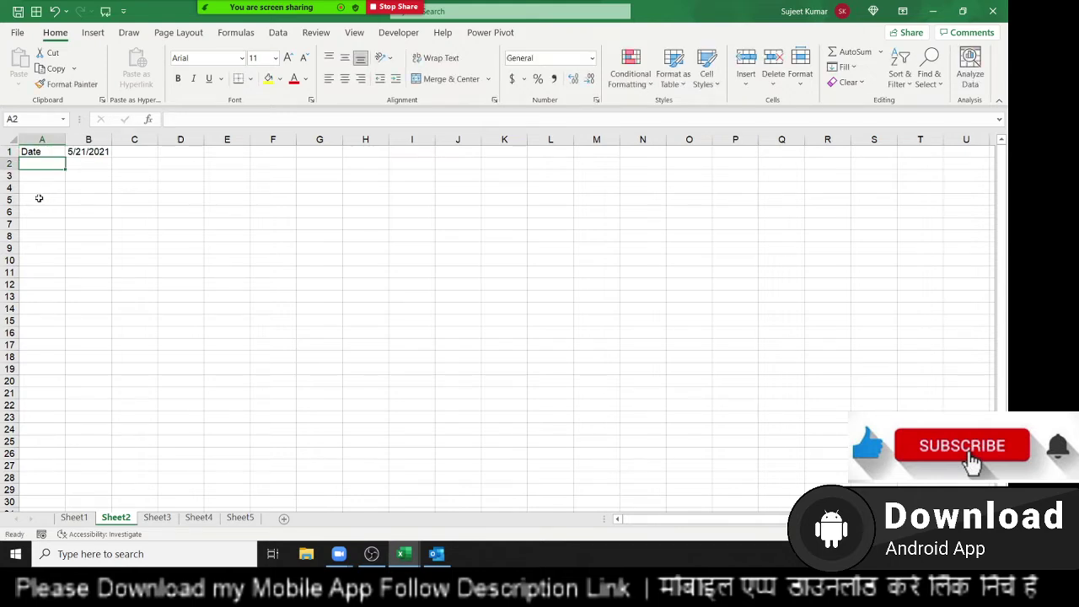
drag(43, 153, 76, 151)
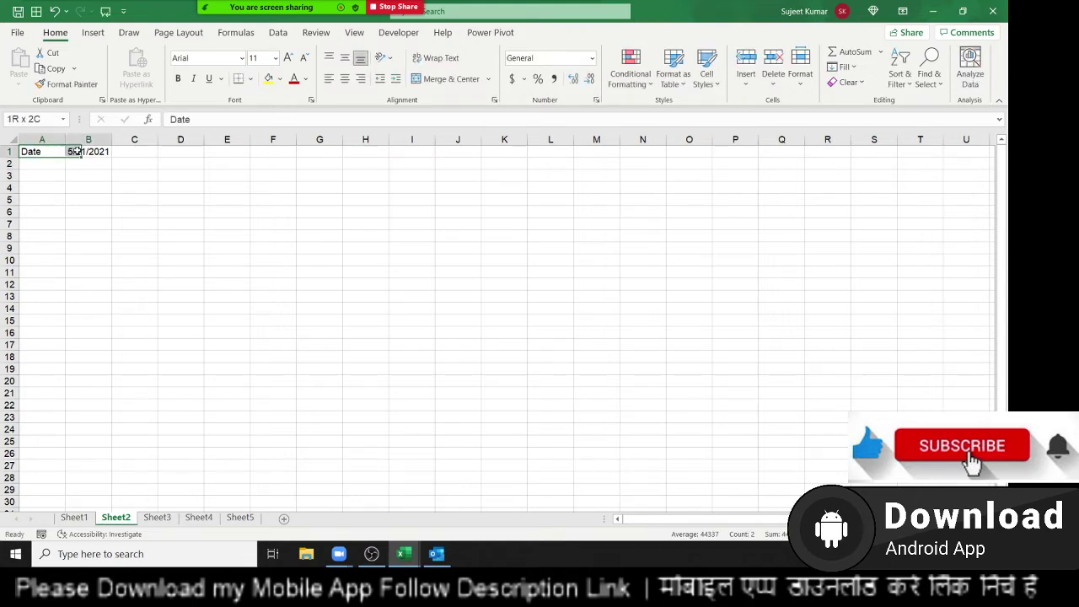
key(Delete)
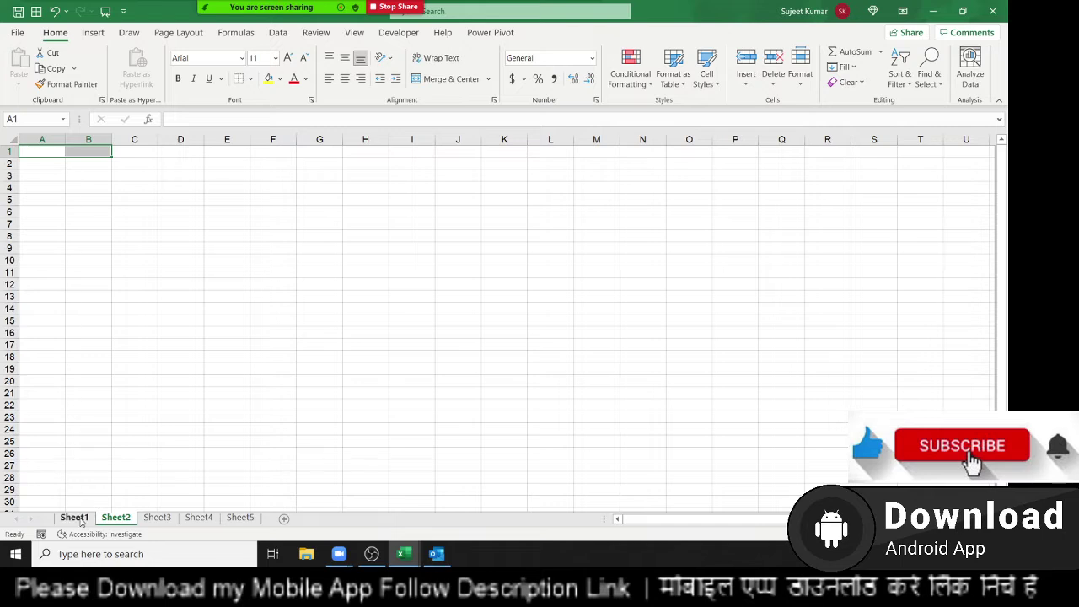
drag(68, 159, 126, 160)
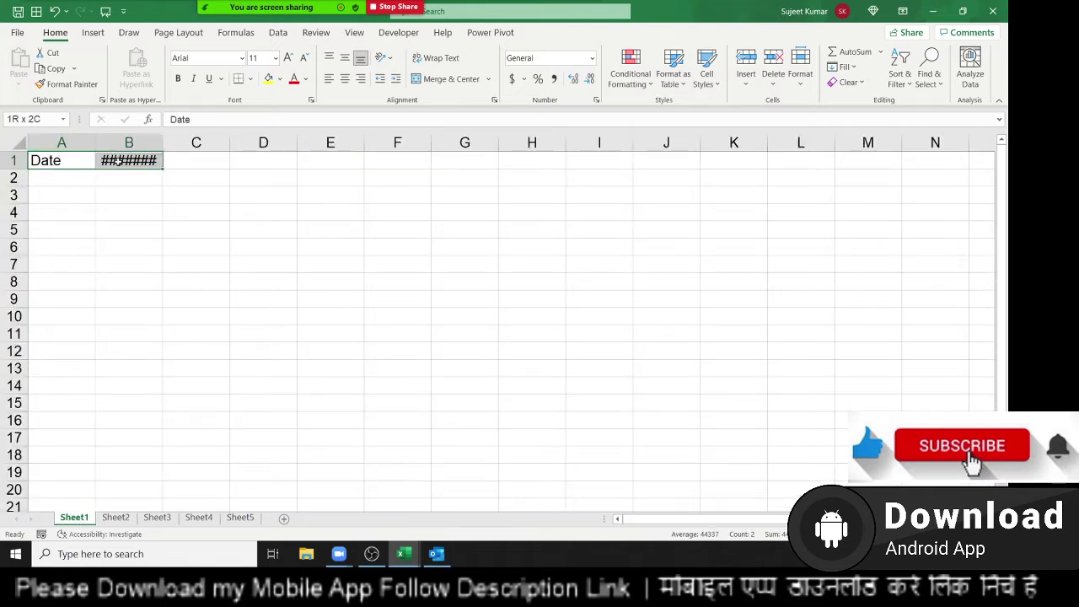
key(Delete)
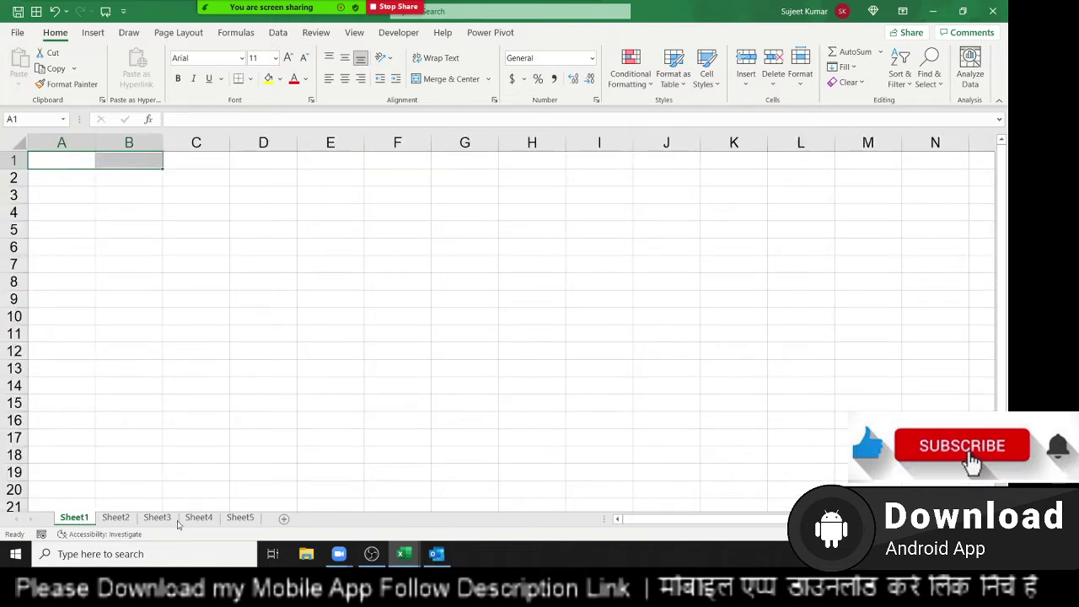
click(110, 356)
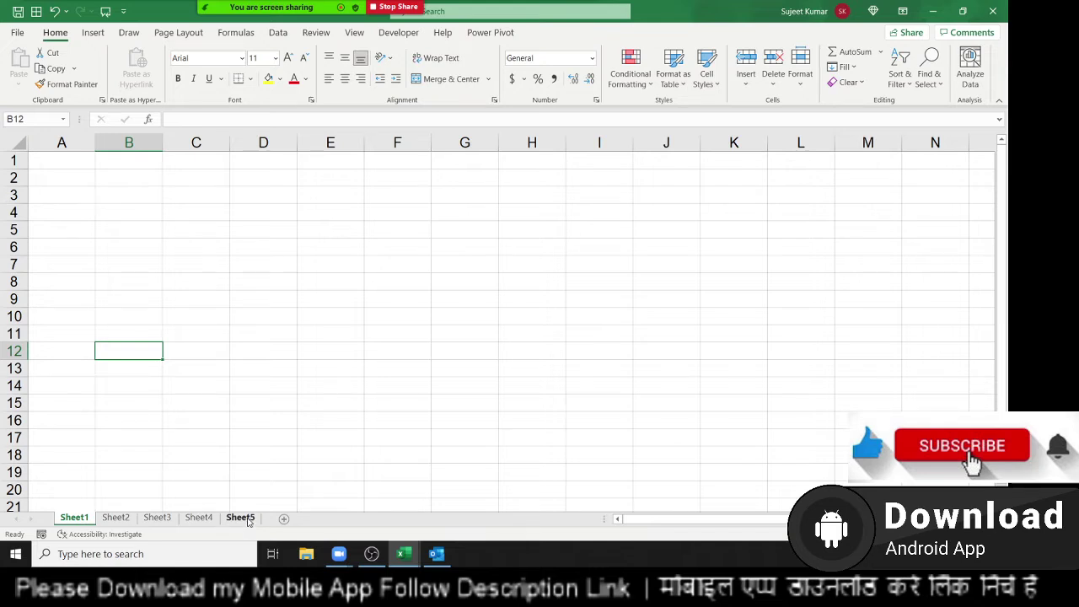
Shift-click the Sheet5 tab to group Sheet1 through Sheet5.
shift+click(242, 517)
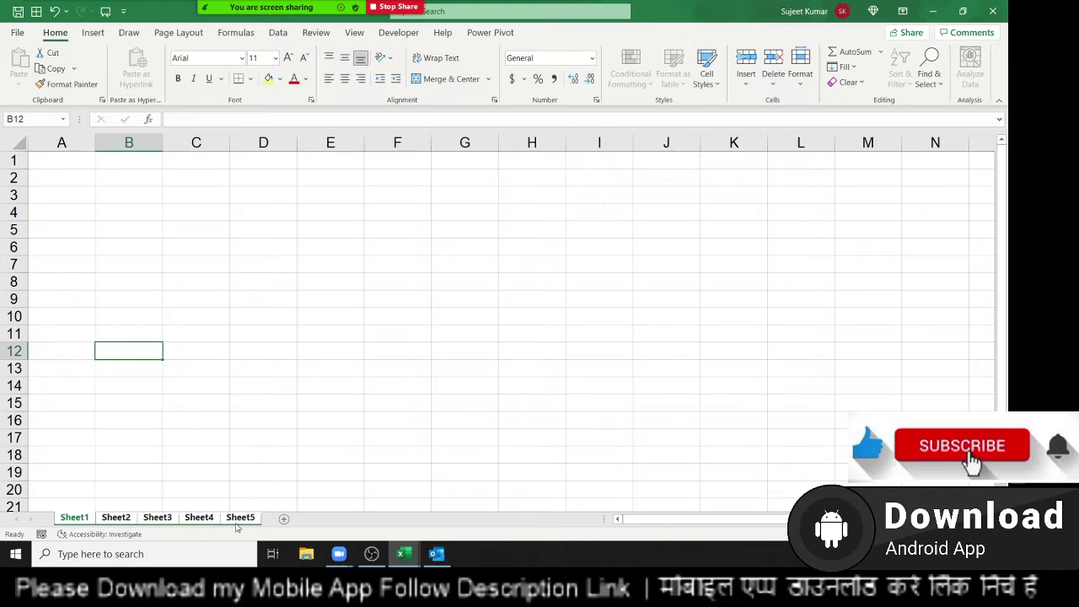
Type Date in A2 and insert today's date, 5/21/2021, in B2 with Ctrl+;.
click(75, 178)
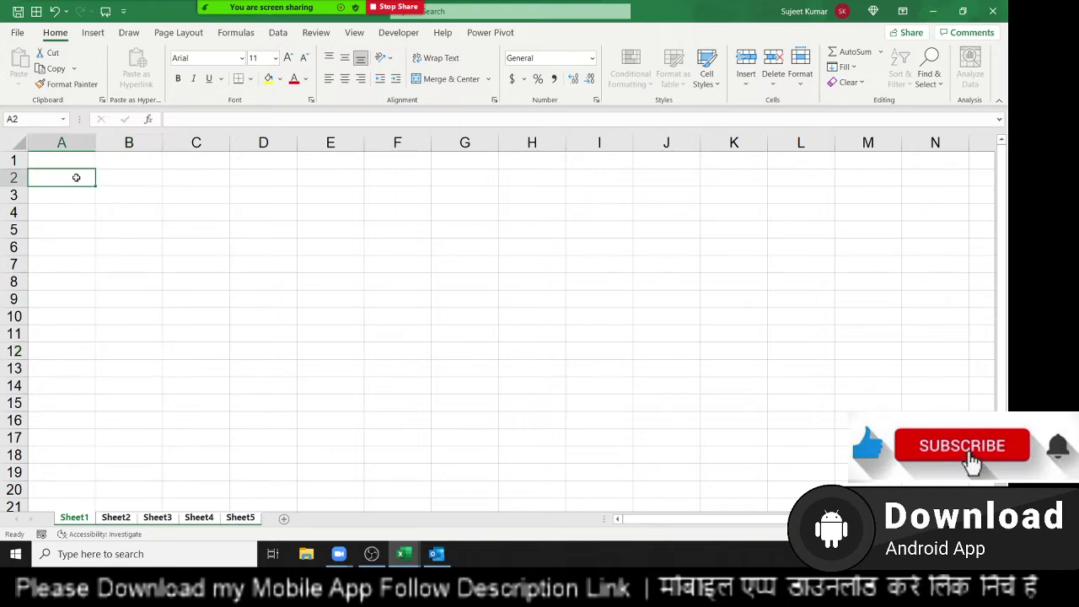
text(Date)
key(Tab)
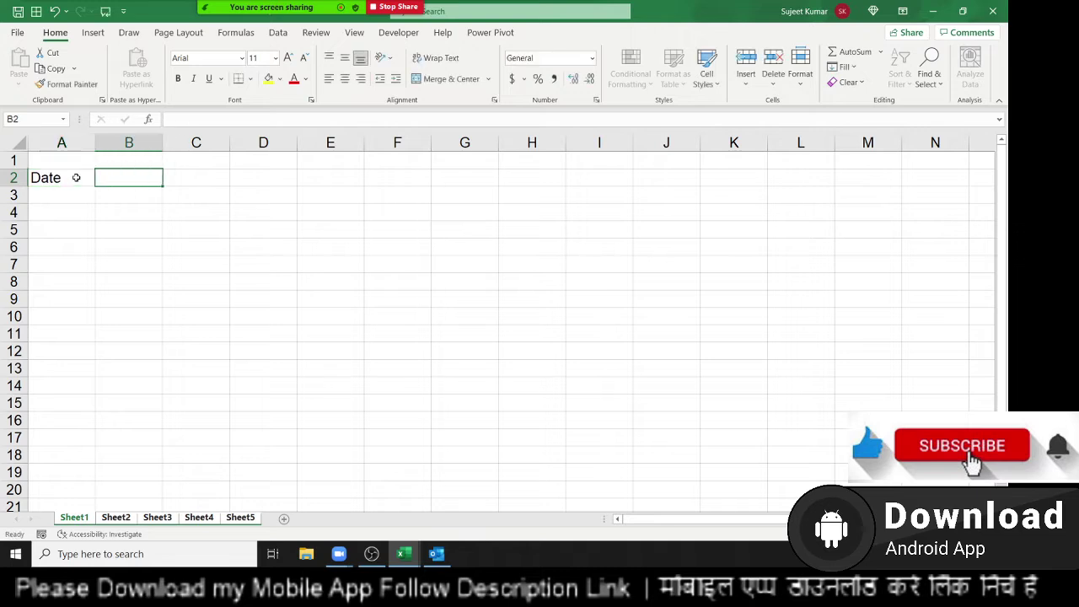
text(T)
key(BackSpace)
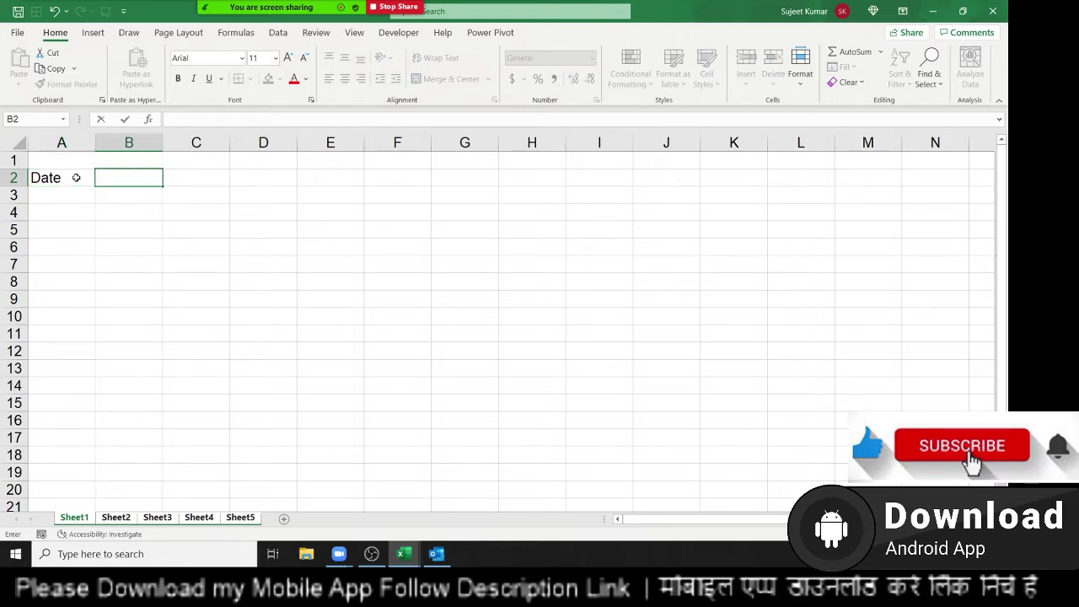
key(ctrl+shift+semicolon)
key(Return)
key(Up)
key(Right)
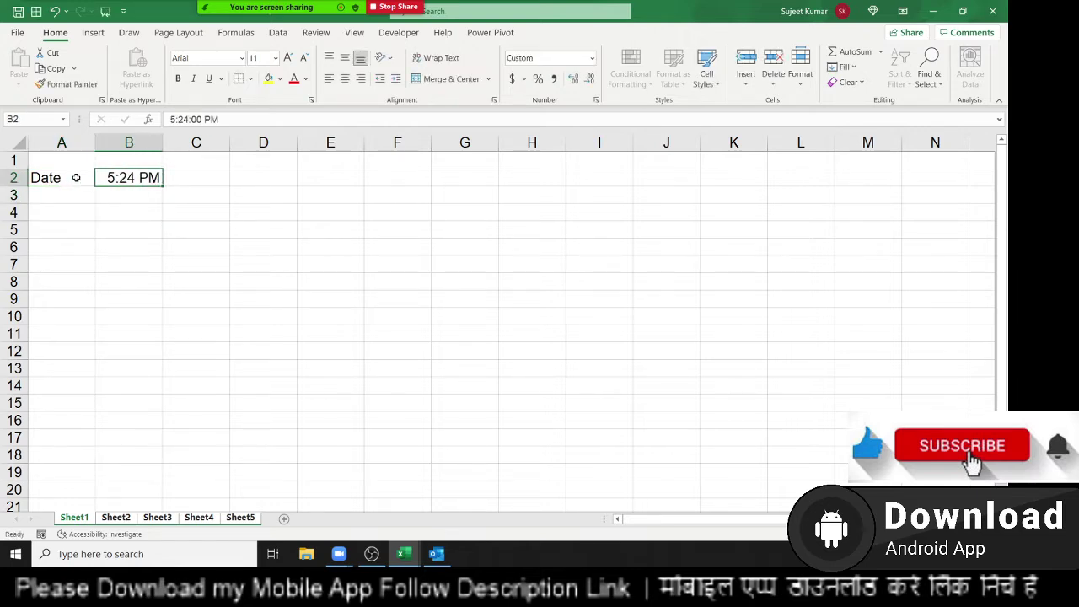
key(ctrl+semicolon)
key(Return)
key(Up)
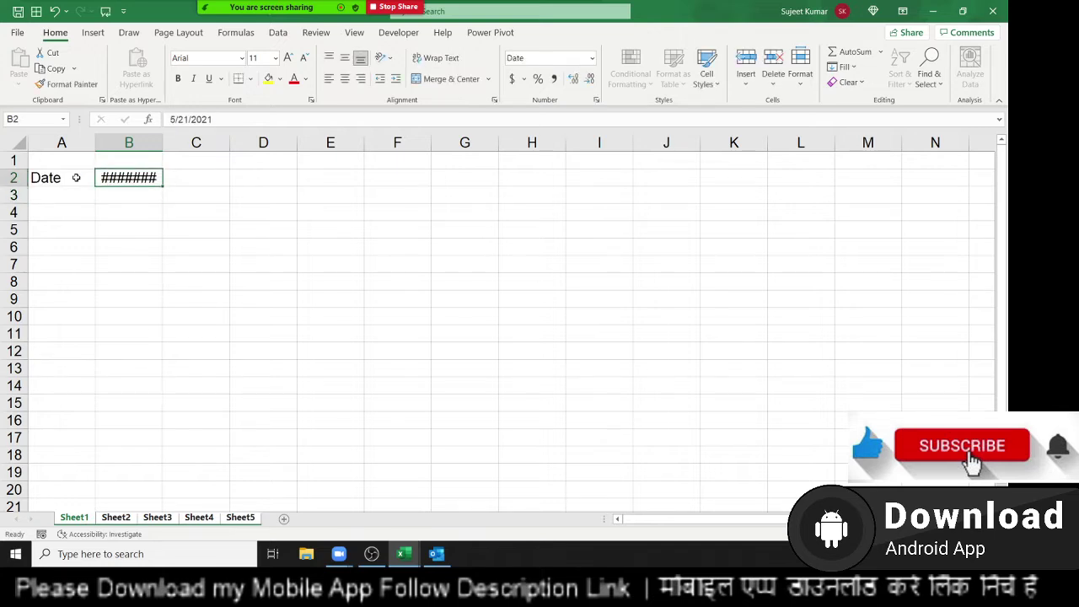
Autofit column B to the date and check Sheet2 and Sheet3 for the grouped entries.
double_click(161, 149)
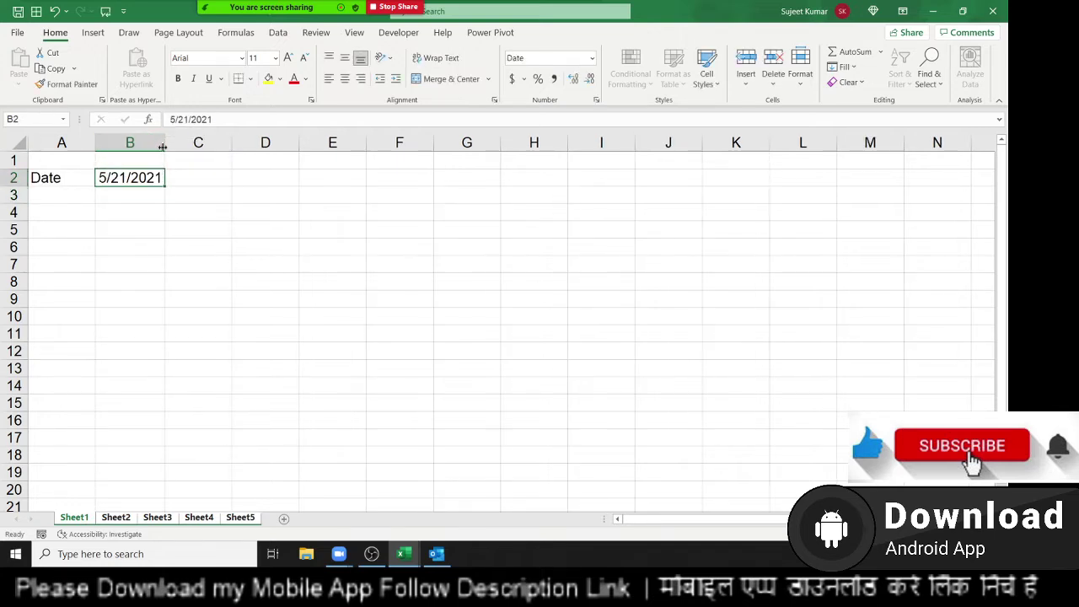
click(123, 516)
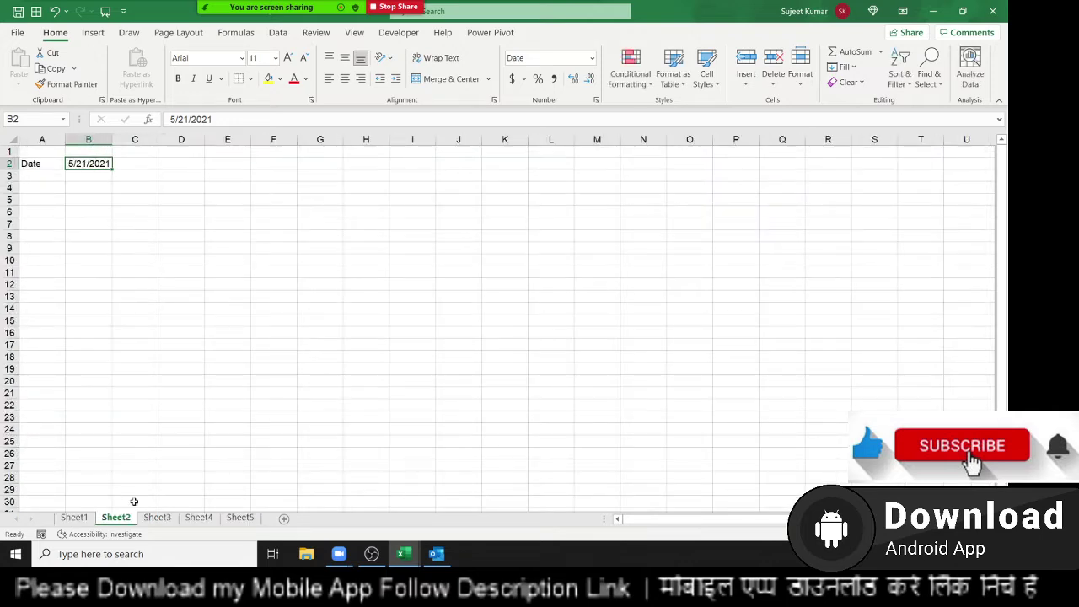
click(156, 520)
Move on through Sheet4 to Sheet5, then open and dismiss the Sort & Filter and Fill menus.
click(193, 520)
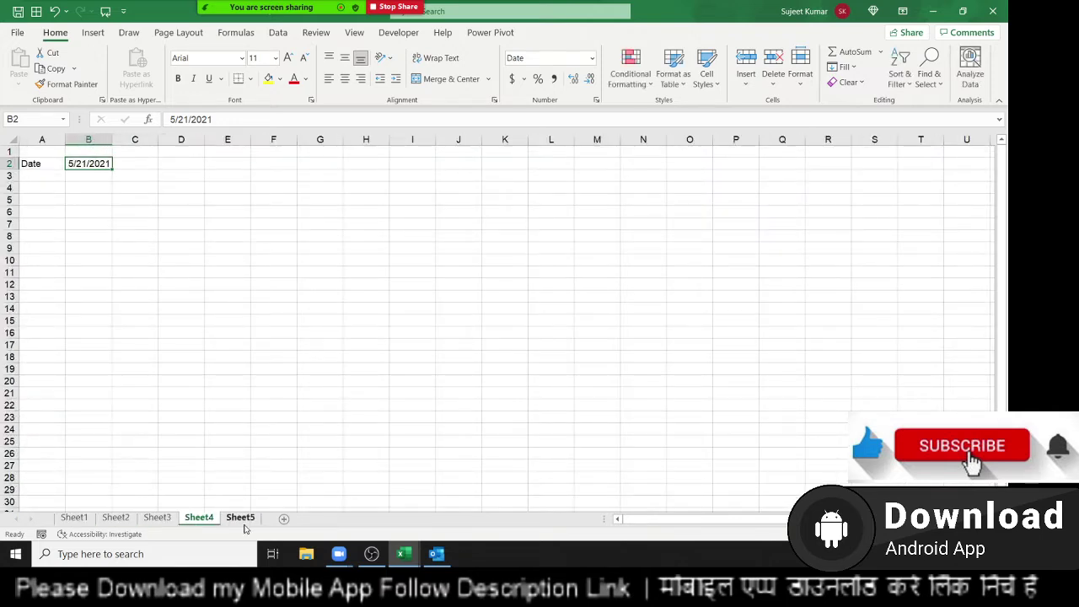
click(243, 520)
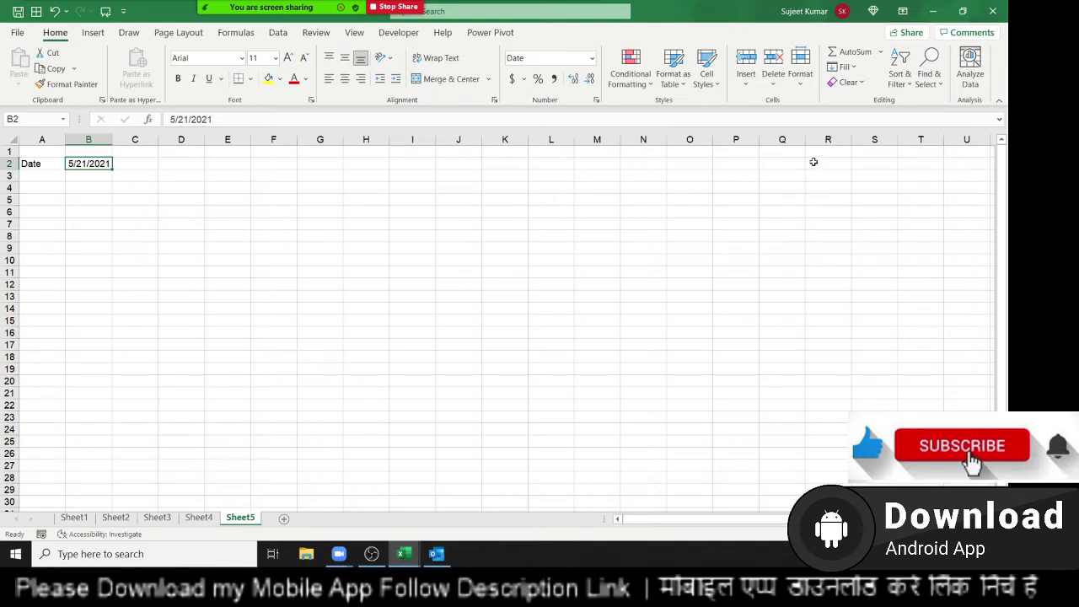
click(909, 87)
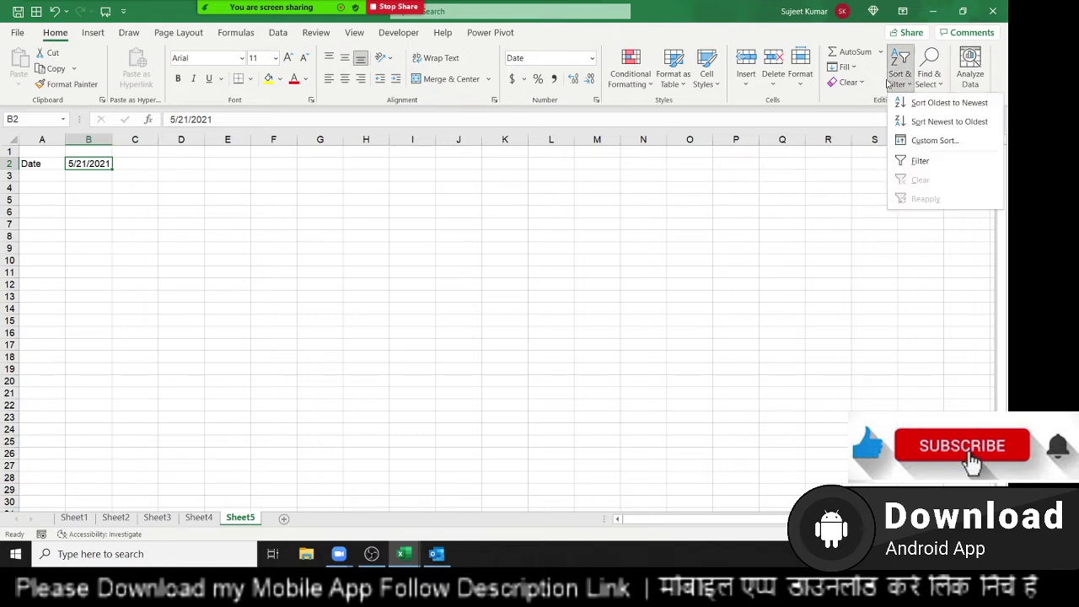
click(850, 68)
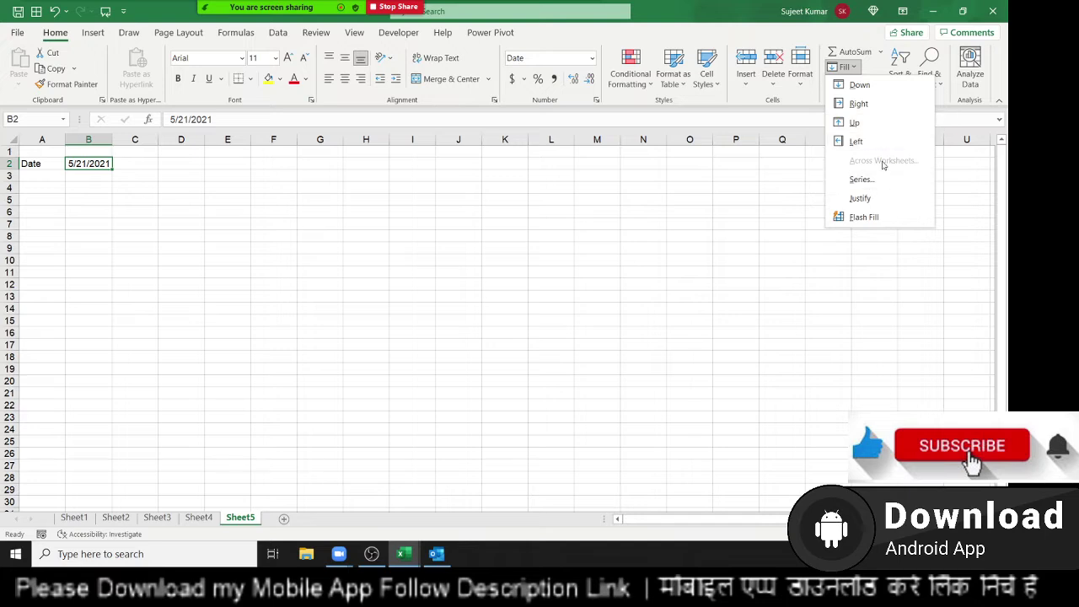
click(554, 200)
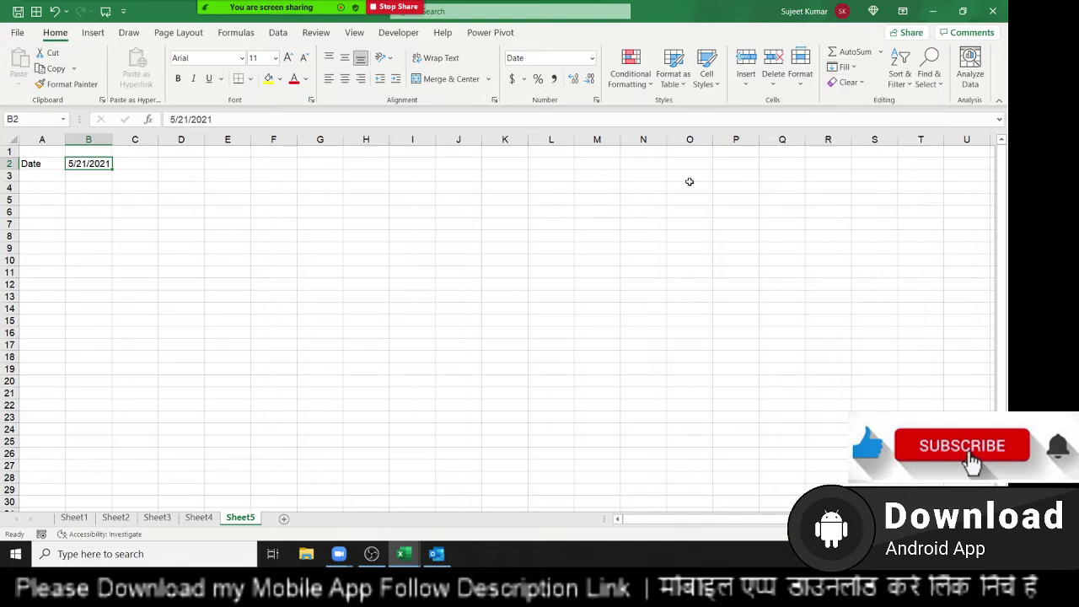
Close Book3 without saving, then select A1:N30 and delete all its numbers.
click(993, 12)
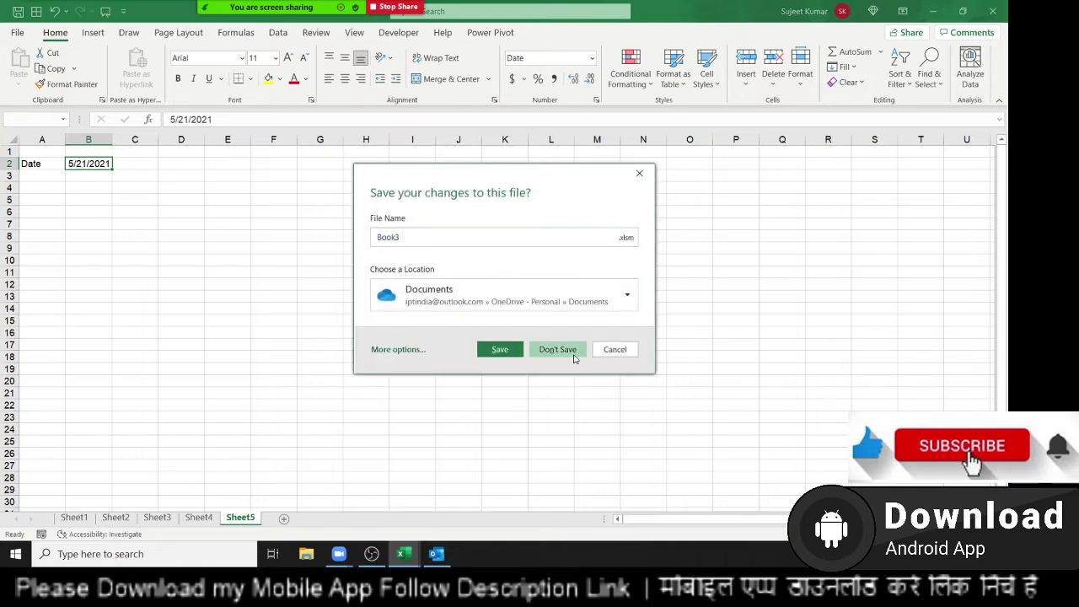
click(557, 349)
scroll(500, 357, down, 5)
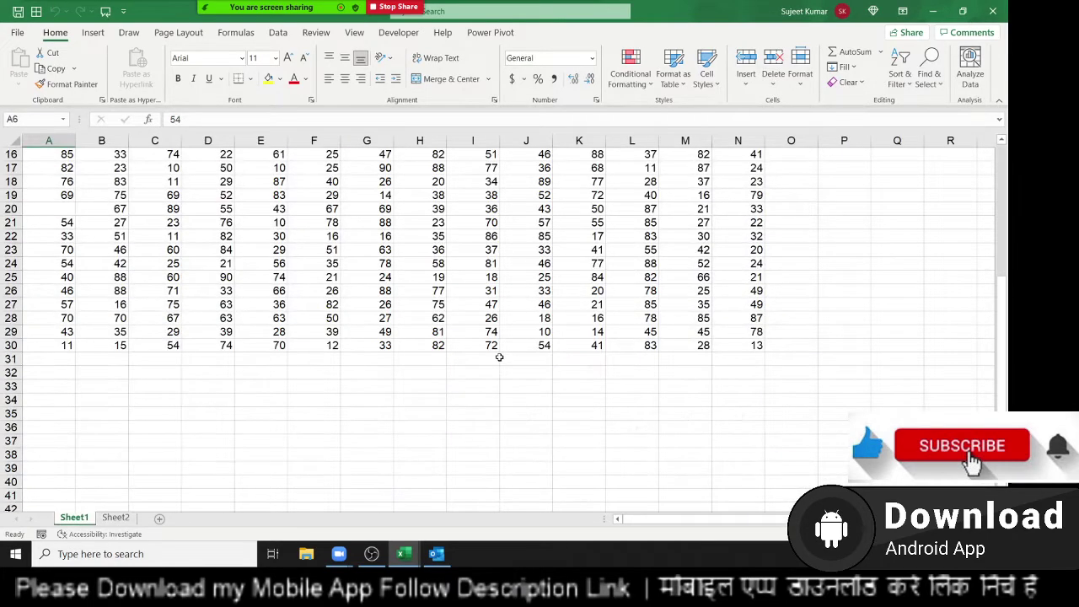
click(753, 346)
key(ctrl+shift+Up)
key(ctrl+shift+Left)
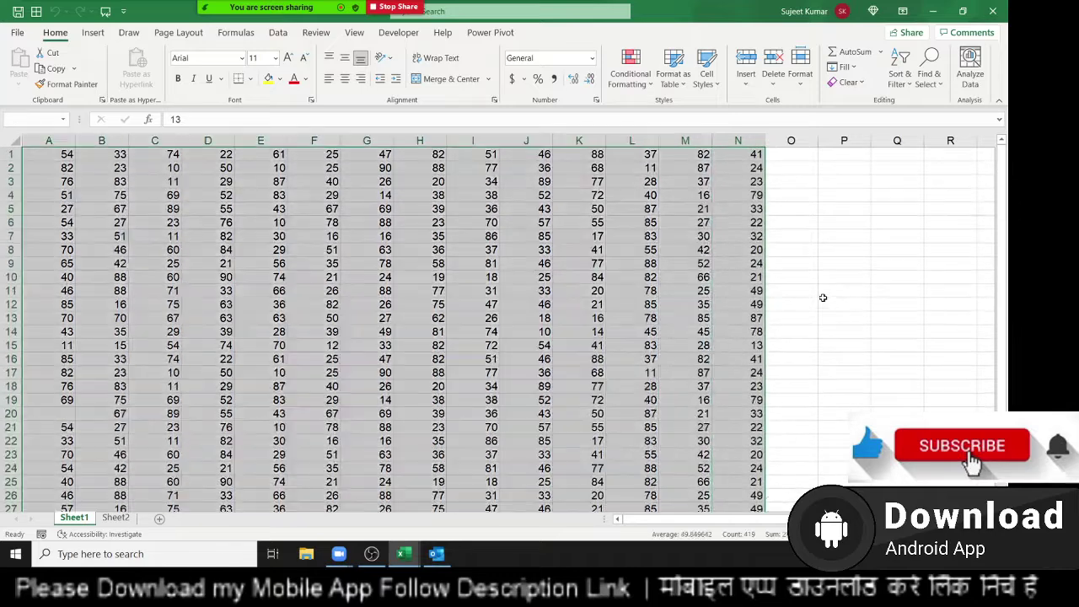
key(Delete)
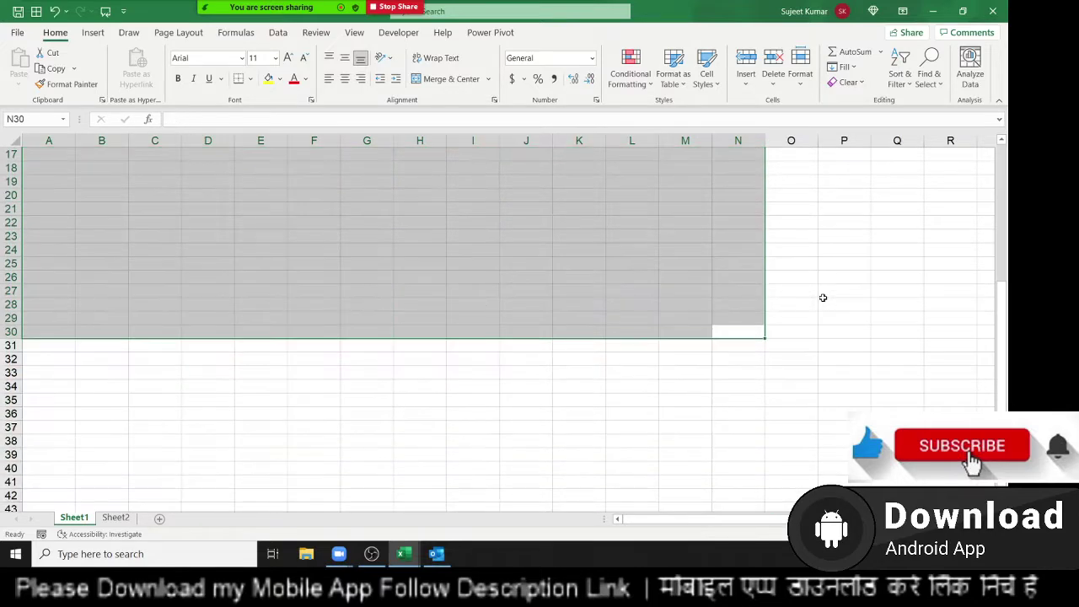
key(ctrl+Up)
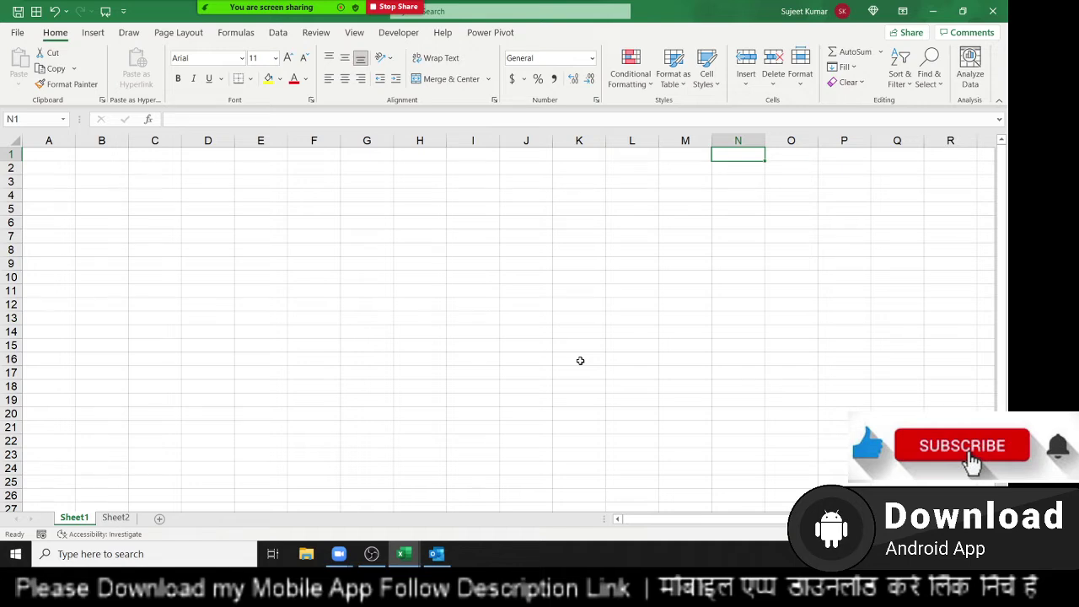
mouse_move(631, 71)
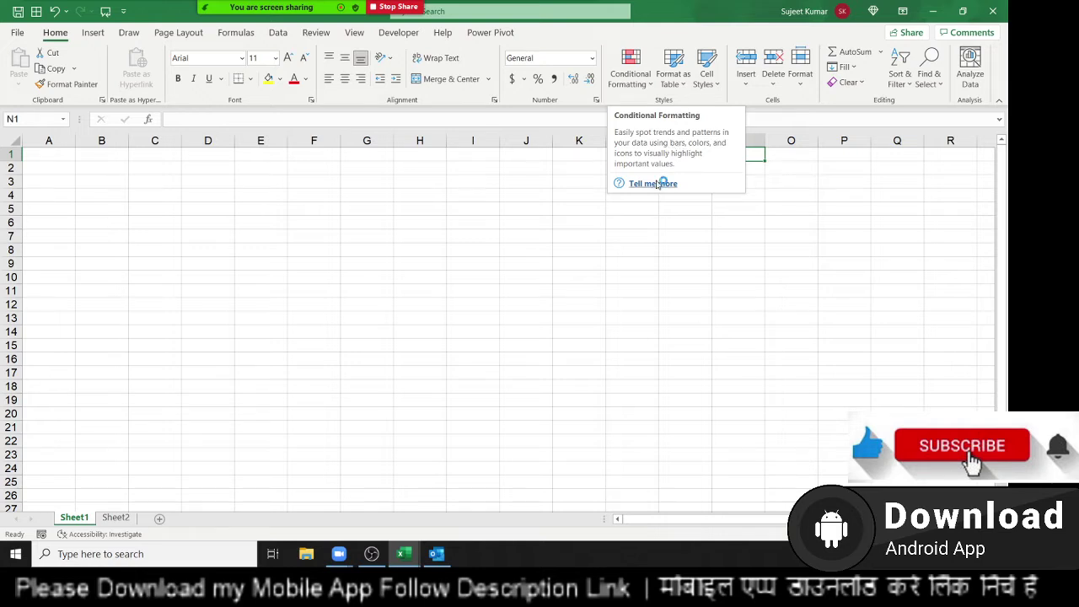
Open the conditional formatting Help article, scroll through it, and start a new Help search.
click(656, 182)
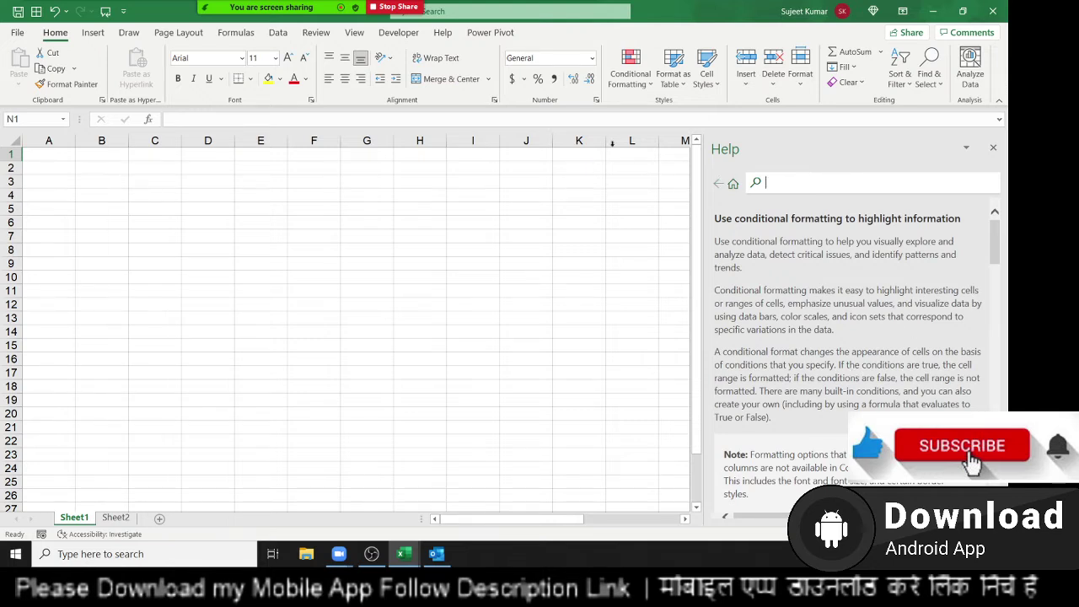
click(466, 11)
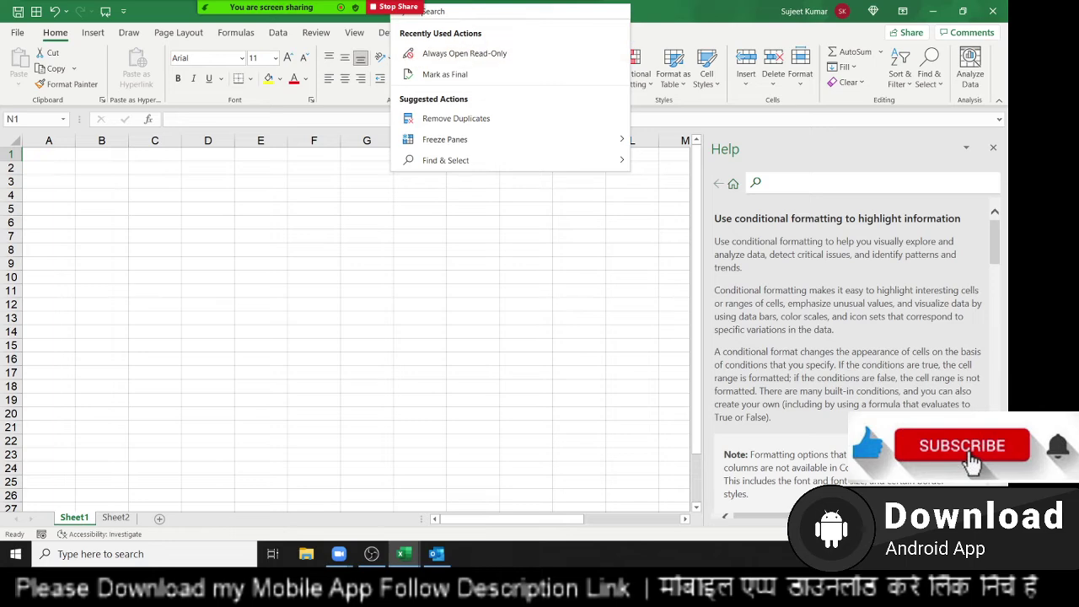
scroll(846, 365, down, 3)
scroll(846, 365, down, 2)
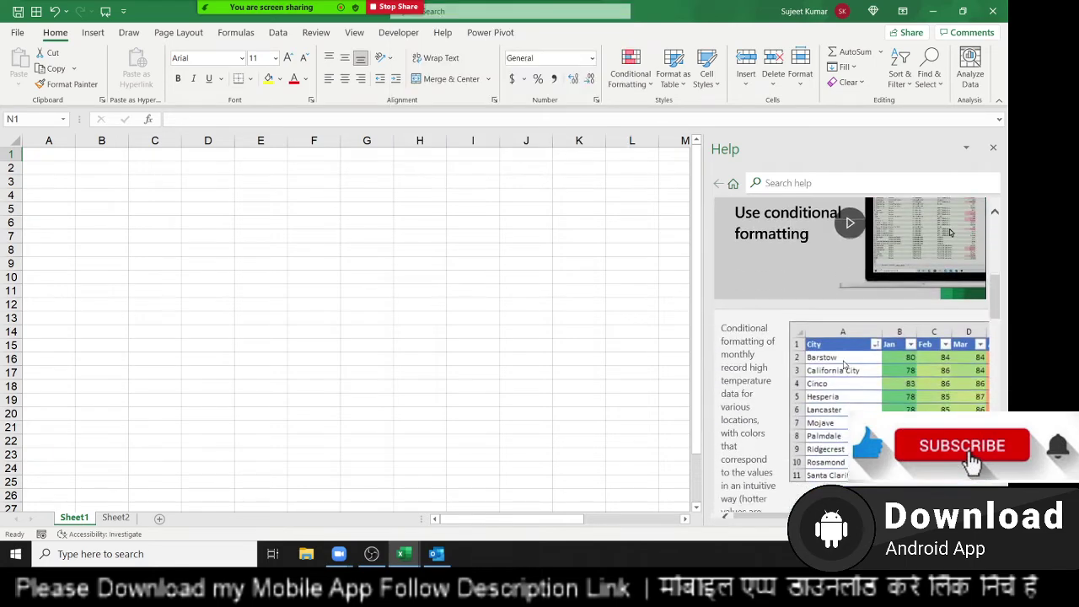
scroll(840, 295, up, 1)
scroll(849, 352, down, 2)
scroll(849, 353, down, 2)
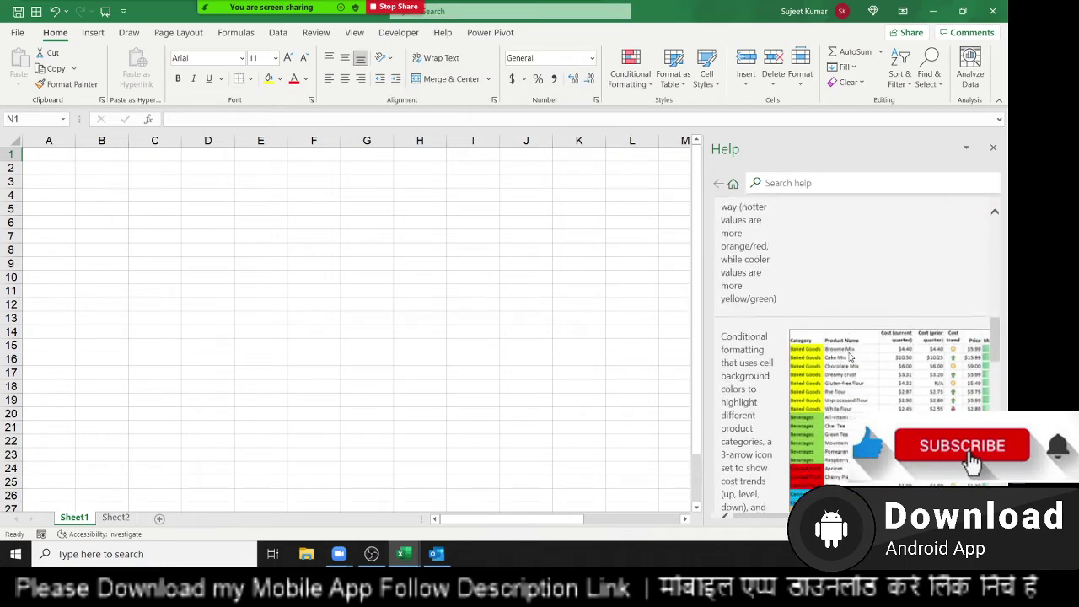
scroll(850, 358, down, 1)
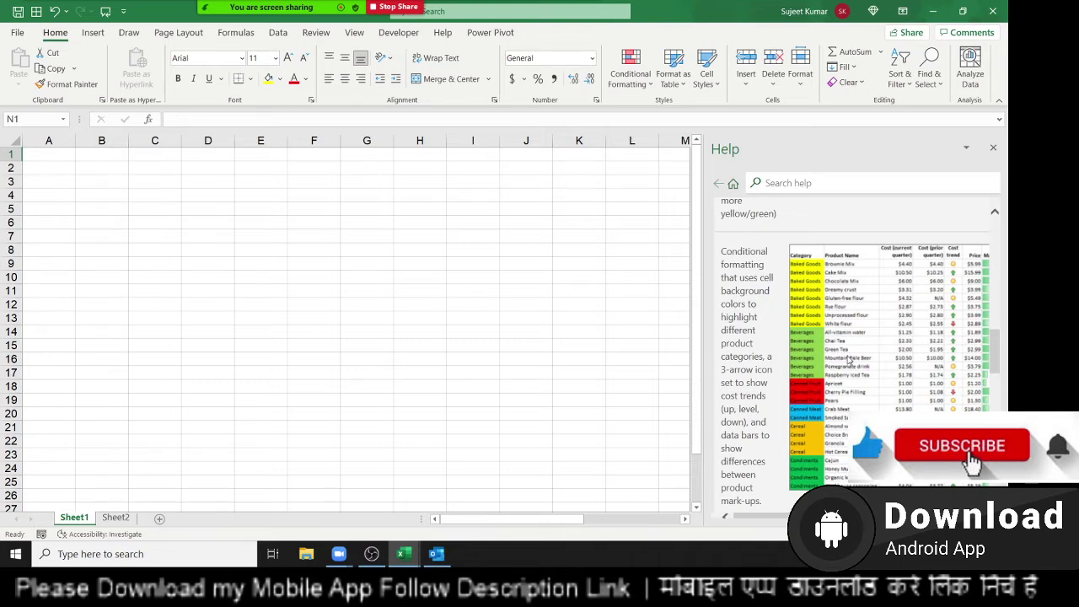
scroll(849, 361, down, 3)
scroll(849, 362, down, 10)
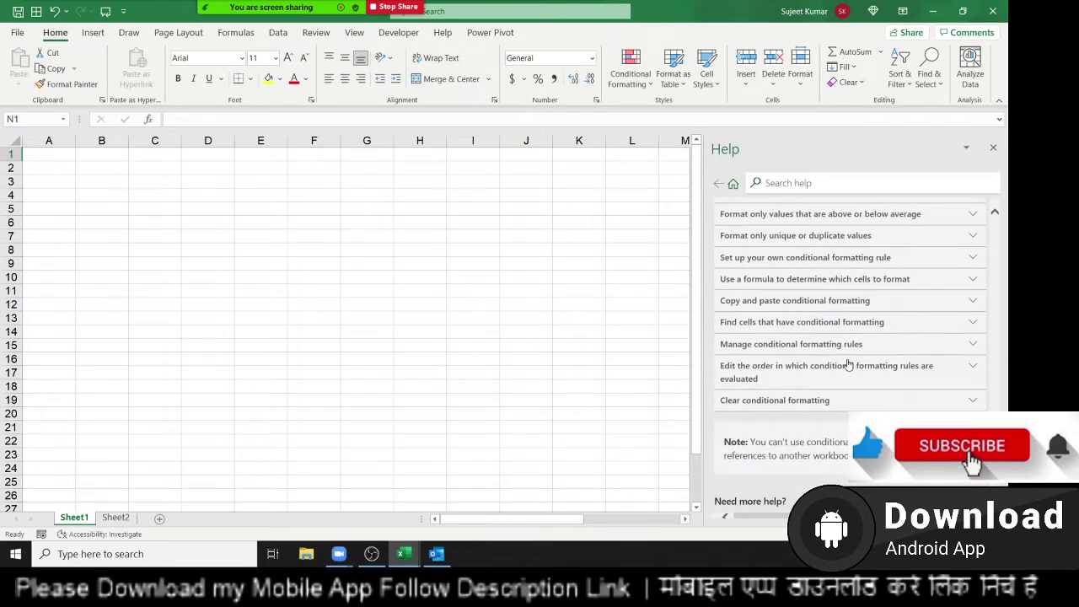
scroll(849, 364, down, 5)
scroll(849, 365, up, 5)
scroll(848, 362, up, 5)
scroll(846, 362, up, 5)
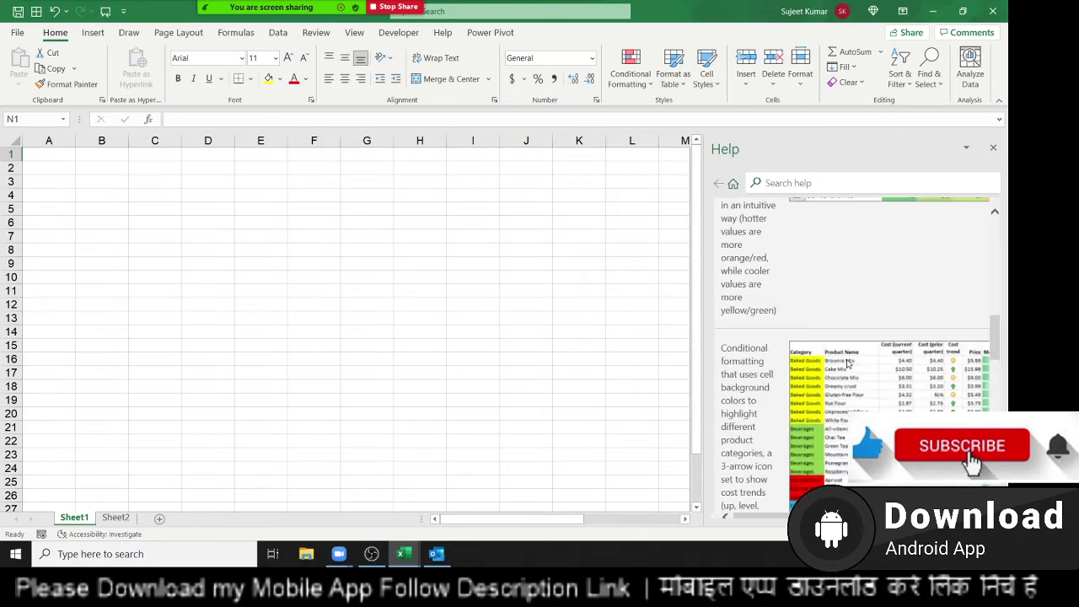
scroll(845, 361, up, 3)
scroll(845, 361, up, 1)
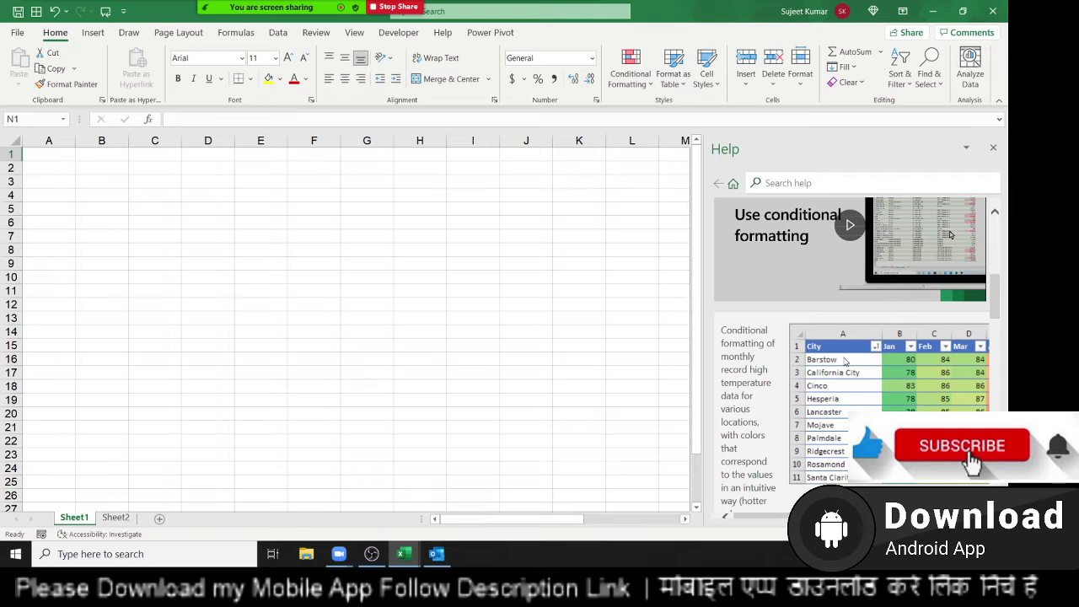
click(806, 187)
Search Help for 'limits' and open the 'Excel specifications and limits' article.
text(()
text(i)
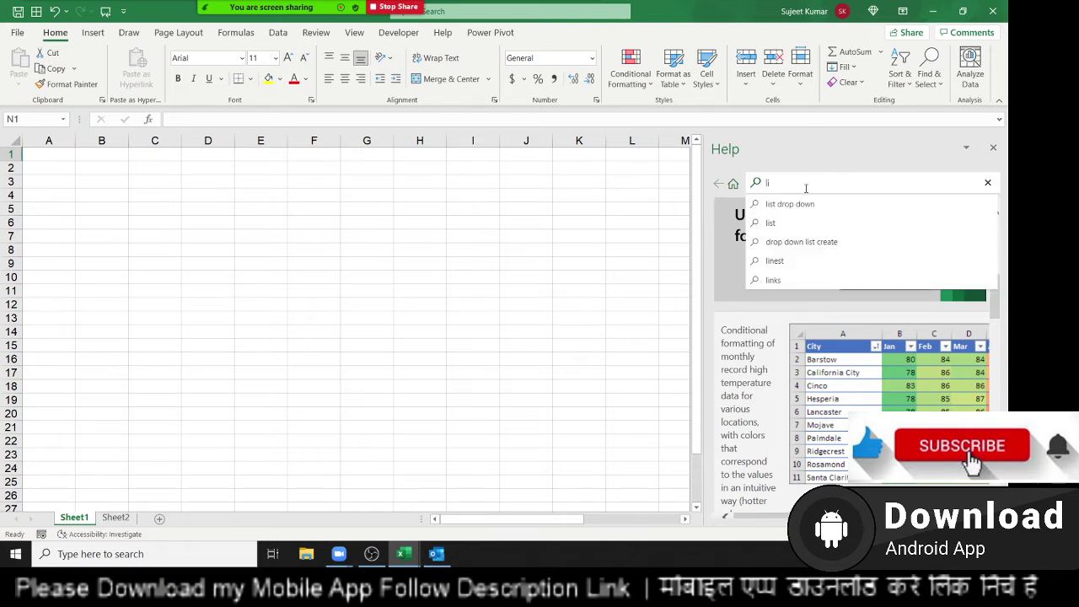
text(mis)
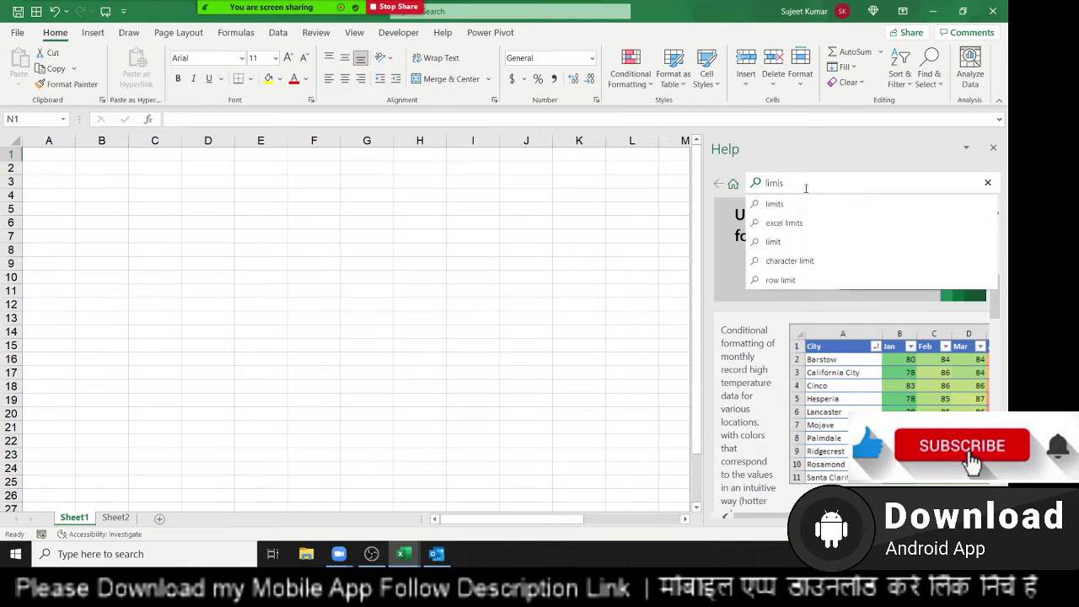
text(ts)
key(Return)
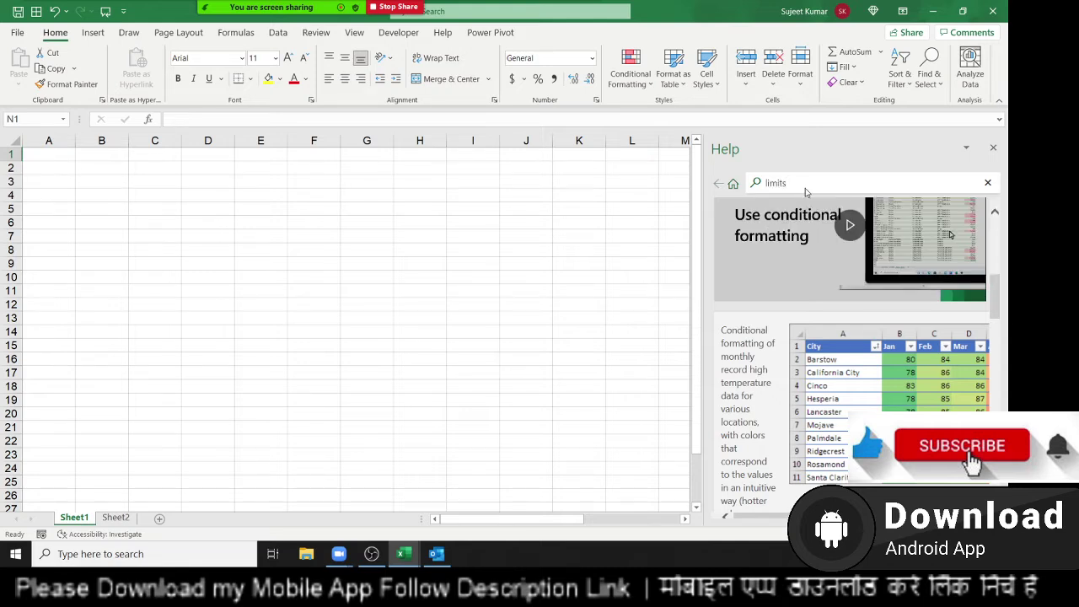
click(805, 185)
key(Return)
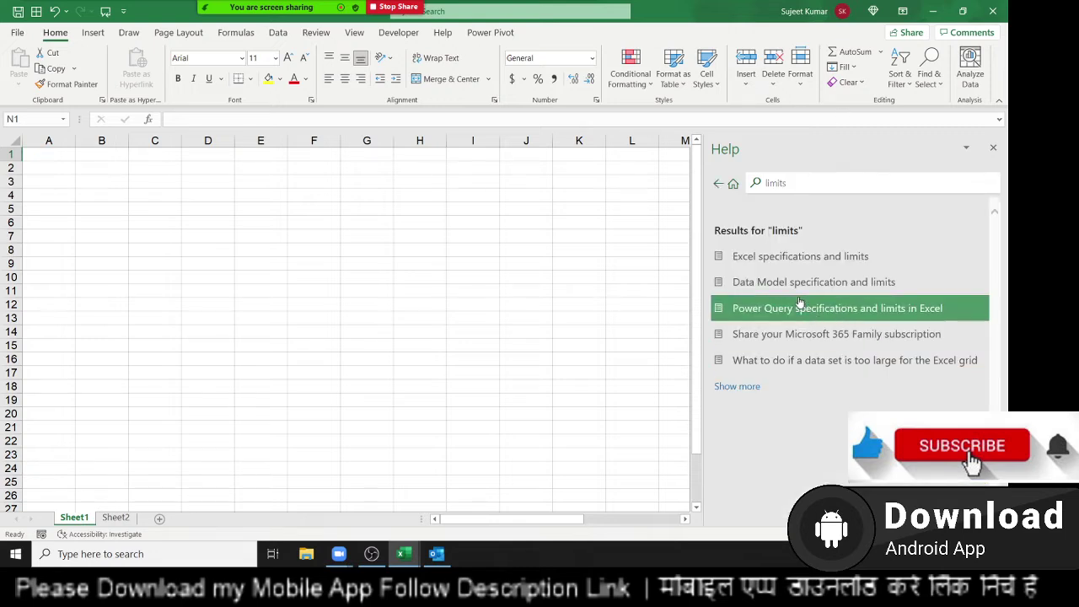
click(750, 269)
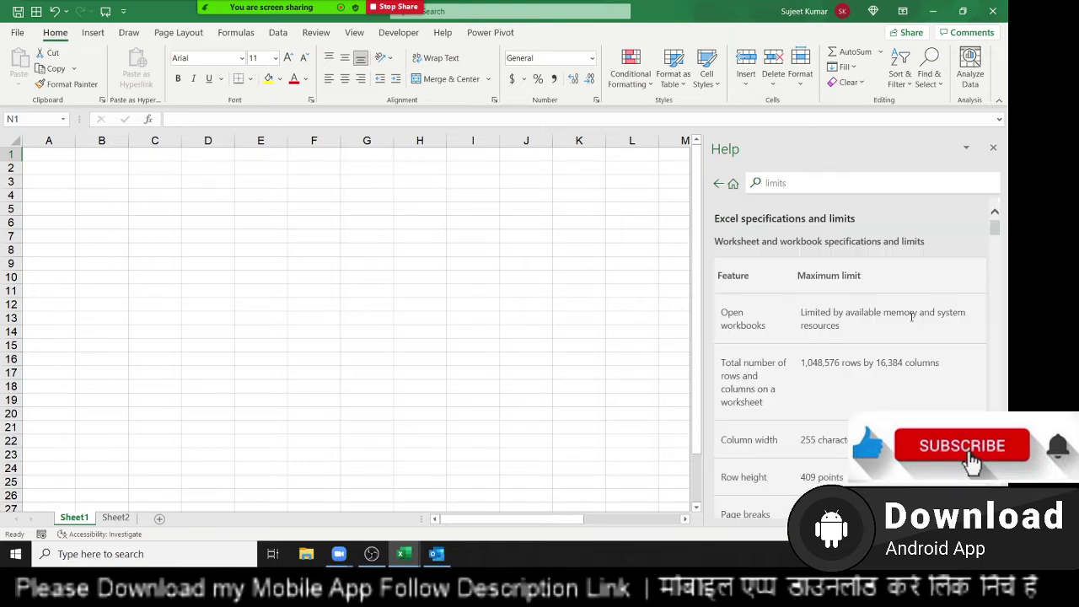
Scroll the specifications and limits article and highlight the Open workbooks row.
scroll(910, 316, down, 3)
scroll(917, 331, down, 5)
scroll(917, 331, up, 5)
scroll(917, 332, up, 5)
scroll(863, 373, down, 2)
scroll(864, 373, down, 3)
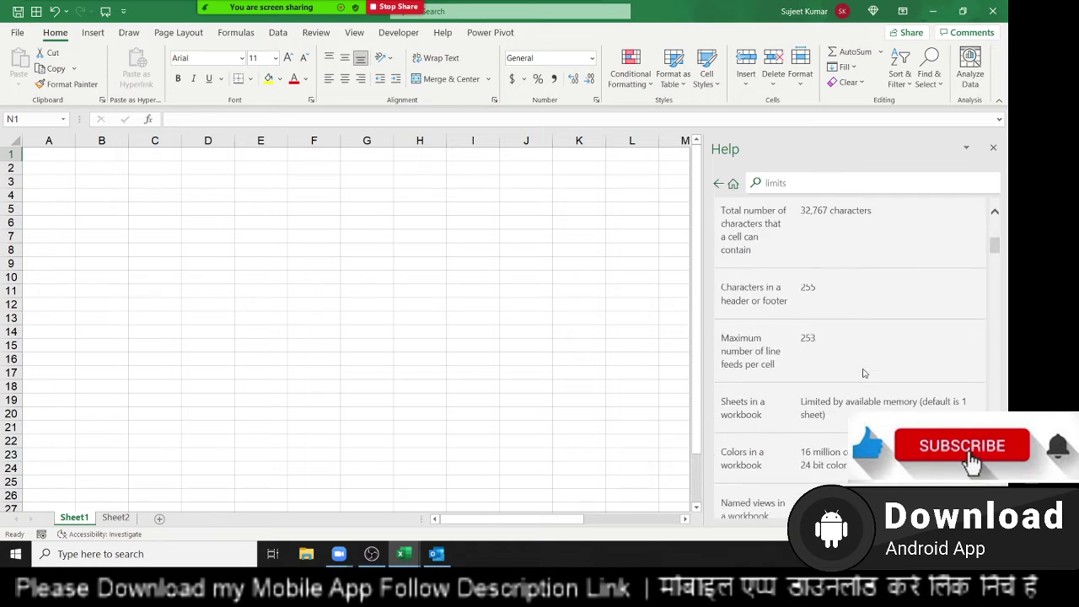
scroll(863, 373, down, 3)
scroll(864, 372, down, 3)
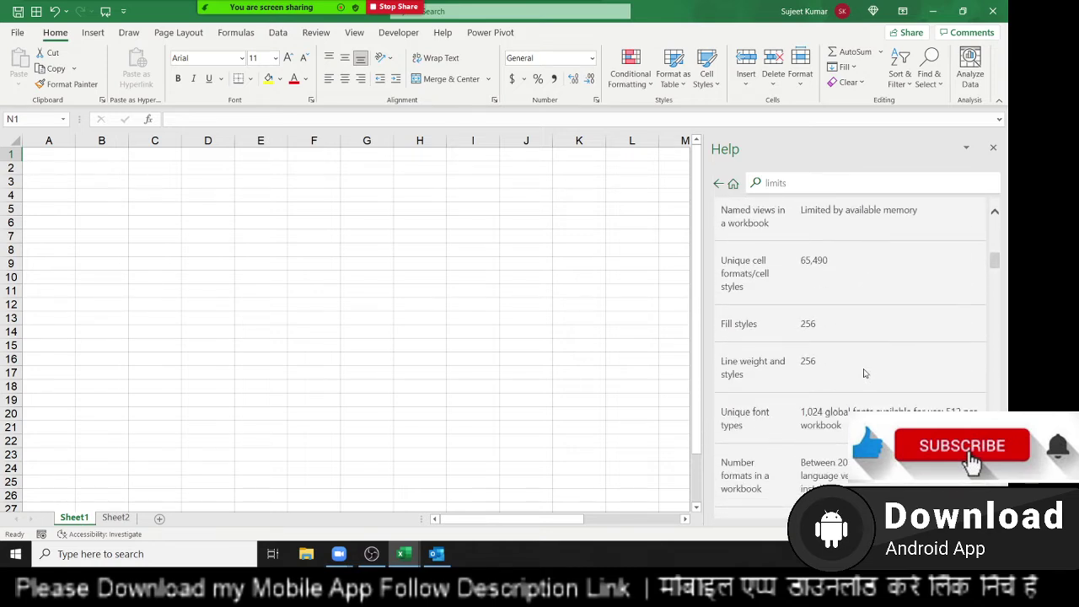
scroll(864, 373, down, 1)
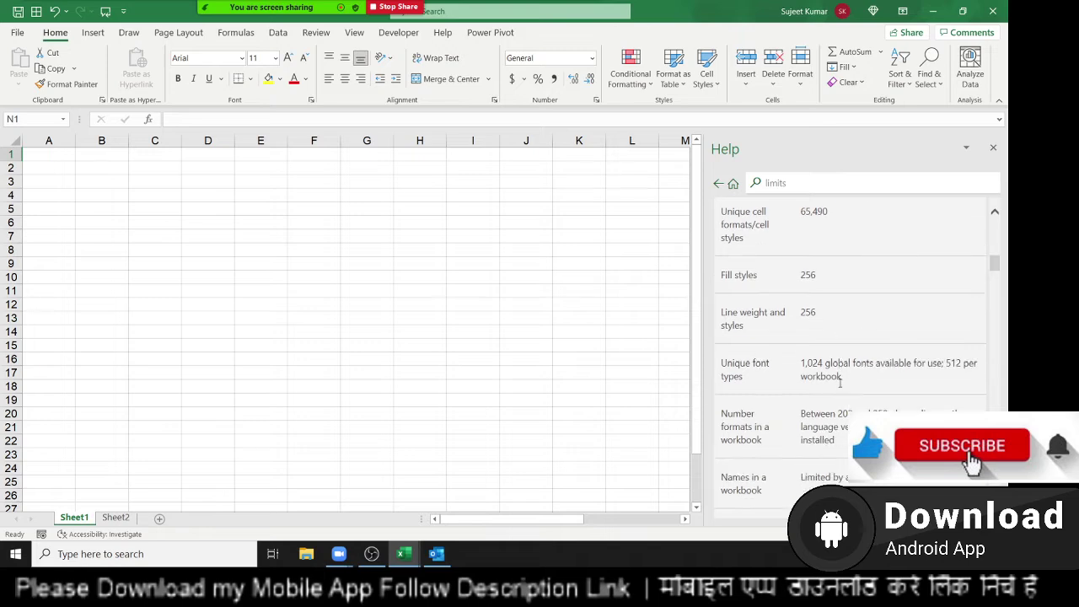
scroll(843, 383, down, 3)
scroll(839, 388, up, 1)
scroll(840, 380, up, 5)
scroll(840, 374, up, 4)
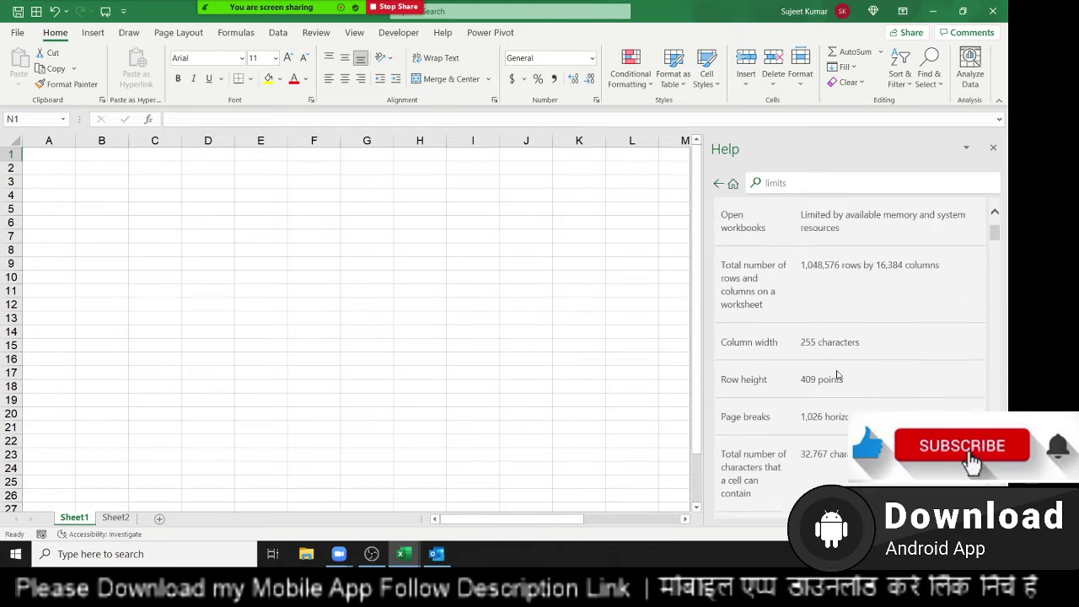
scroll(840, 374, up, 2)
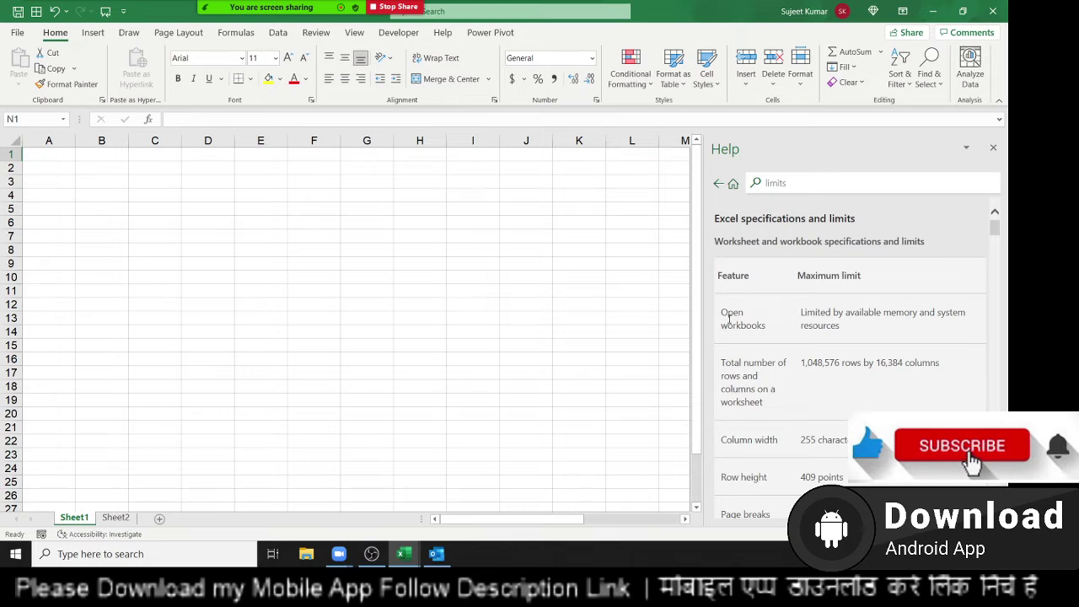
triple_click(729, 324)
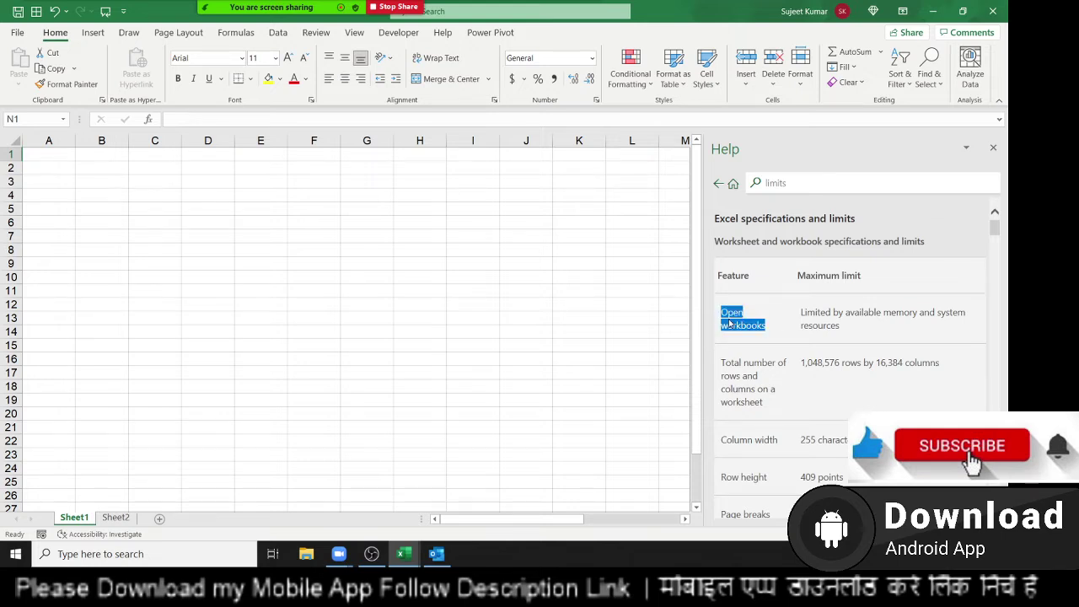
click(413, 558)
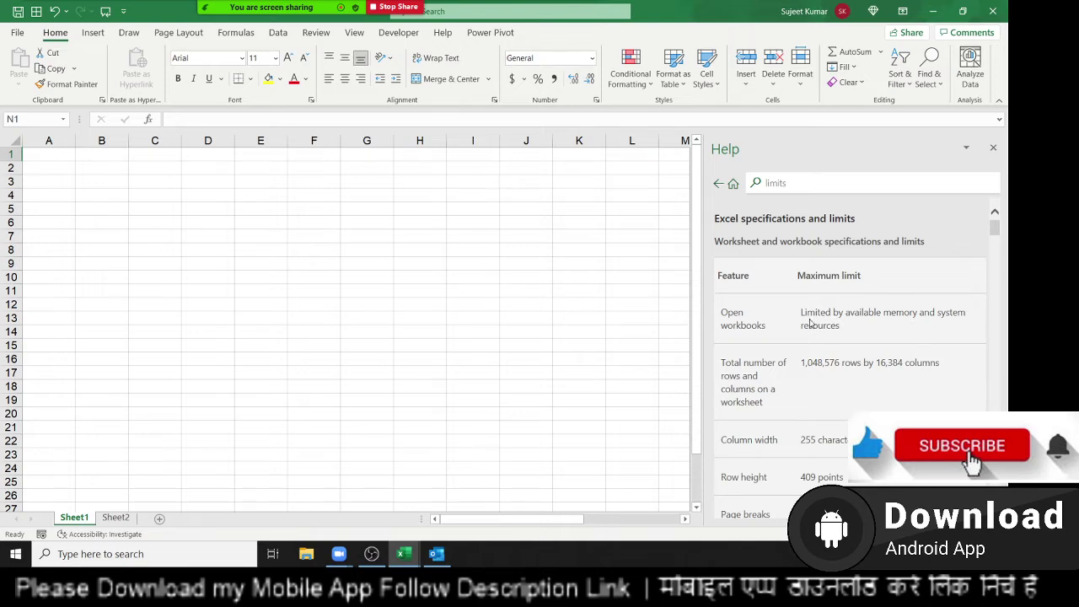
Highlight the word 'resources' and the Sheets in a workbook limit.
double_click(811, 324)
scroll(811, 323, down, 1)
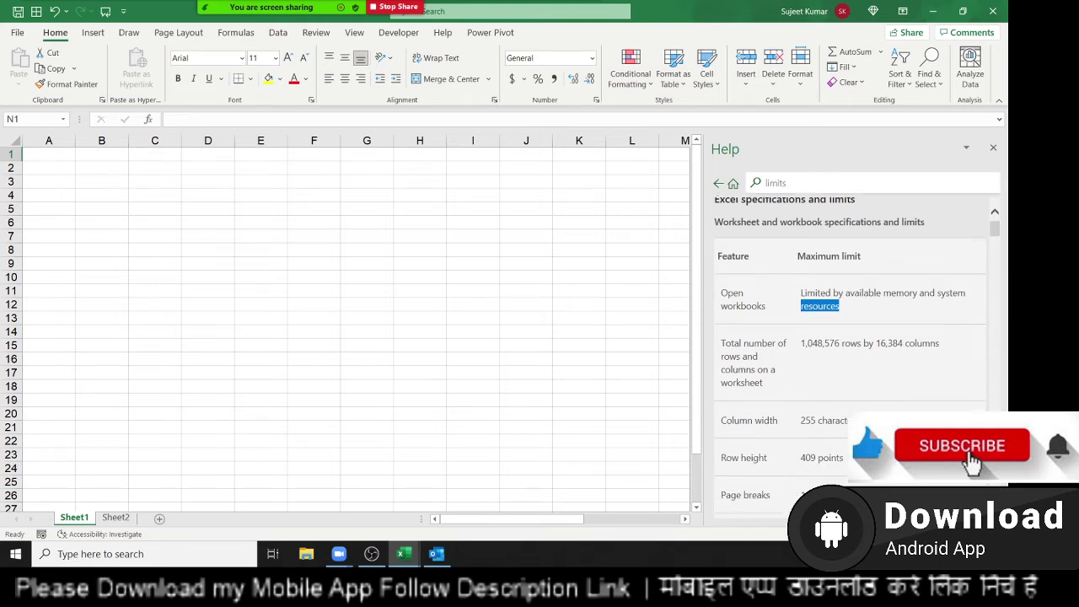
scroll(793, 379, down, 2)
scroll(772, 455, down, 1)
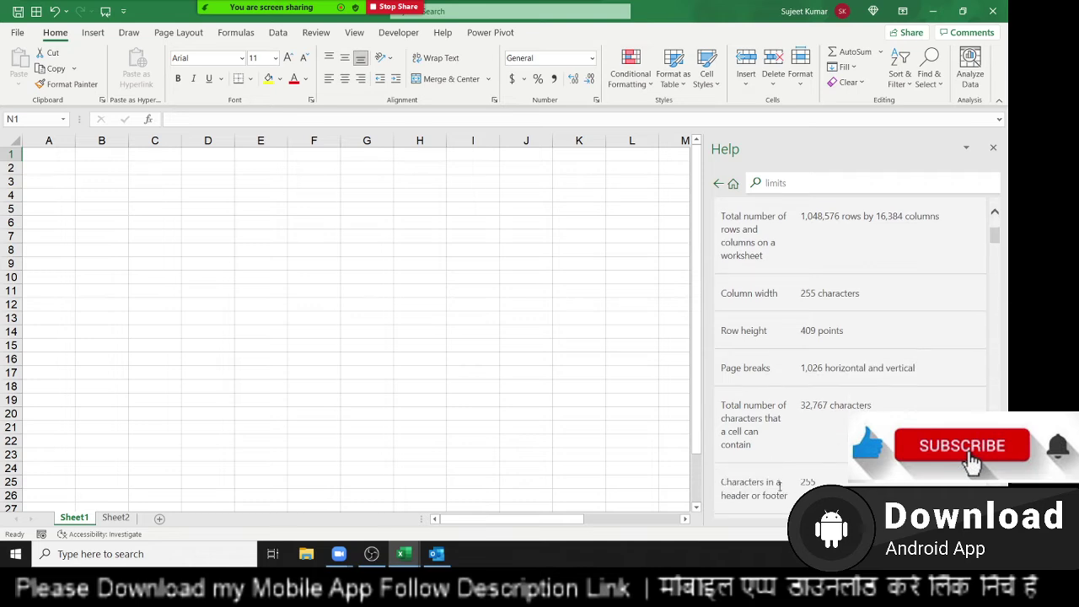
scroll(779, 489, down, 2)
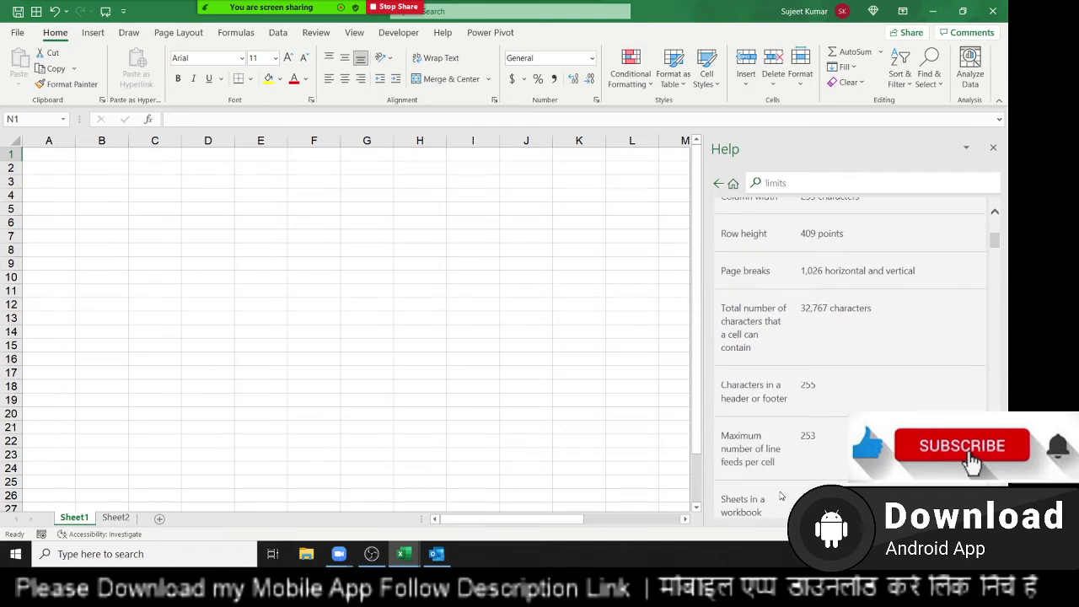
scroll(781, 496, down, 2)
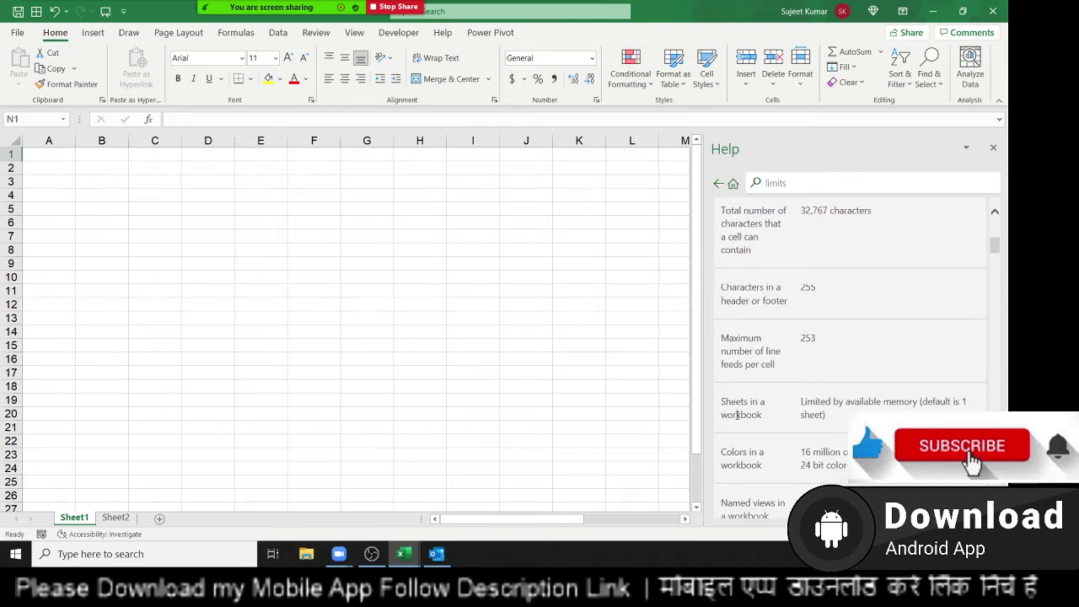
drag(738, 414, 721, 401)
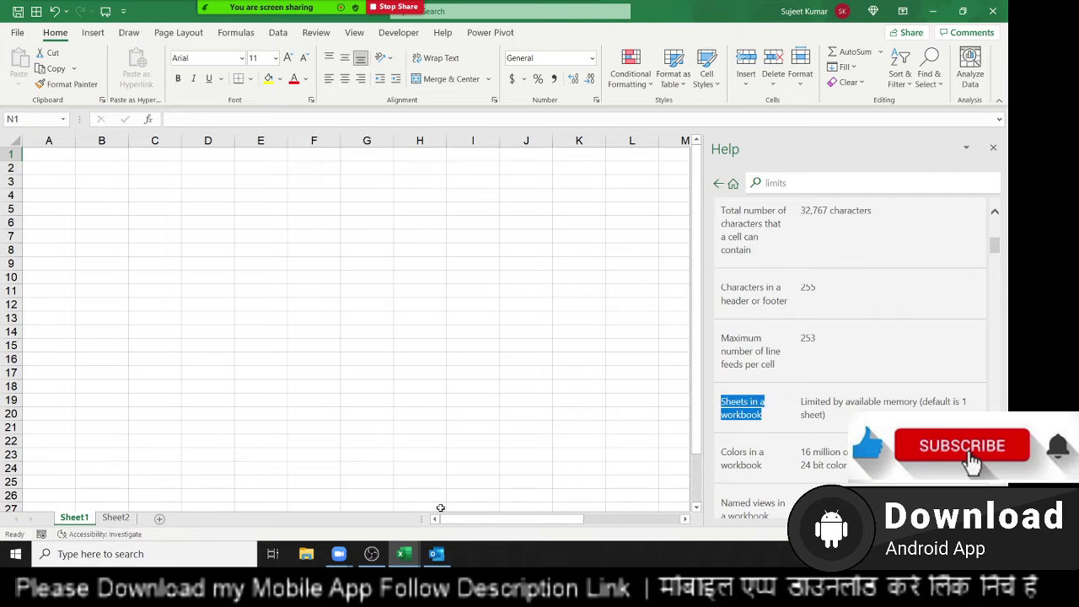
triple_click(832, 406)
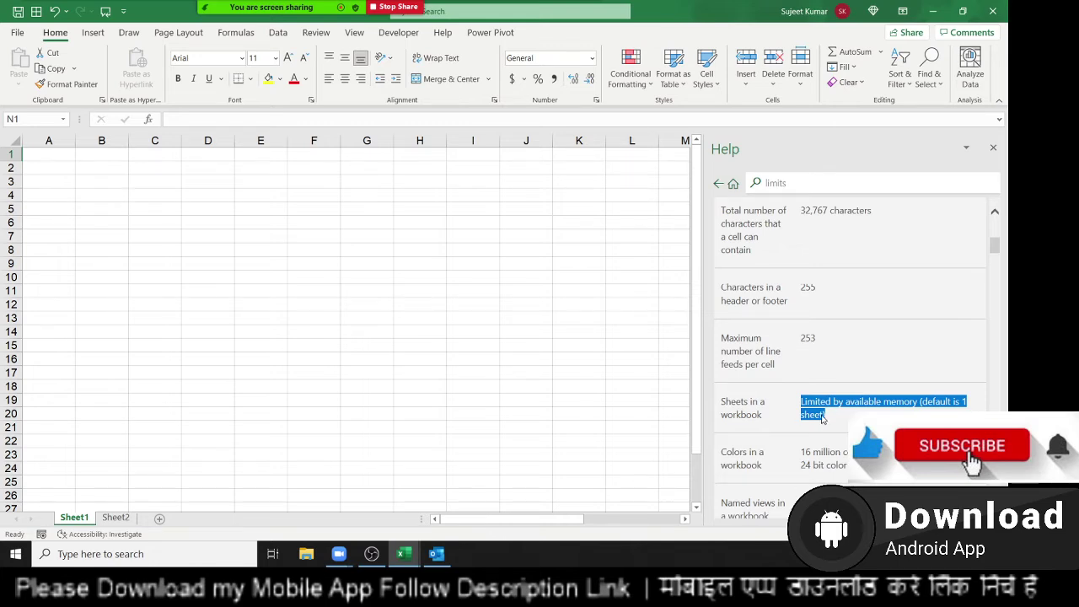
Highlight the 32,767-characters-per-cell limit, then select cell C8.
scroll(831, 415, up, 2)
scroll(830, 415, up, 3)
scroll(830, 414, up, 1)
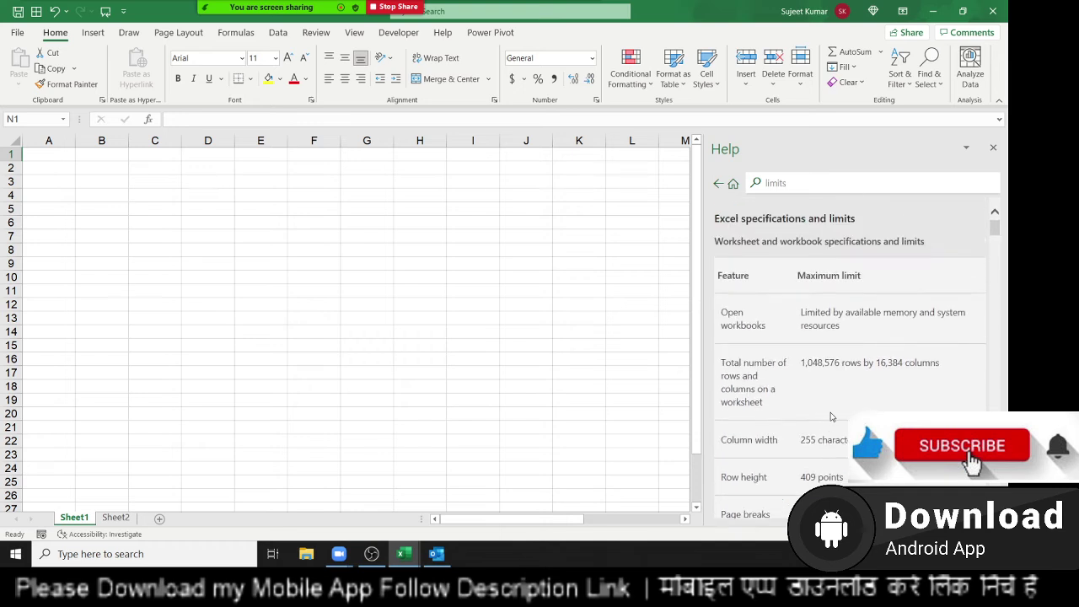
scroll(830, 415, down, 4)
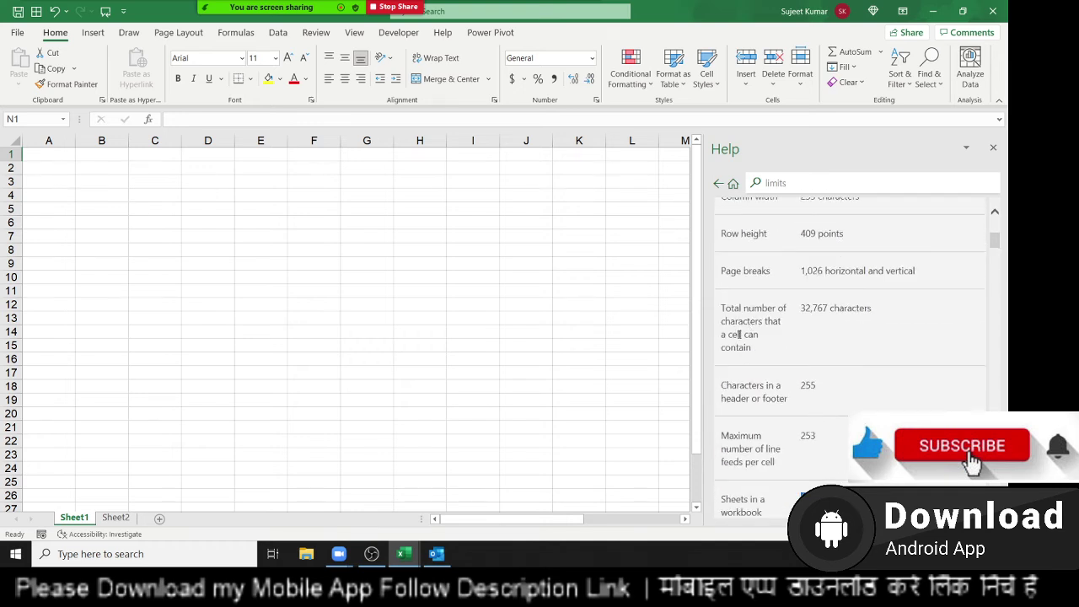
triple_click(739, 334)
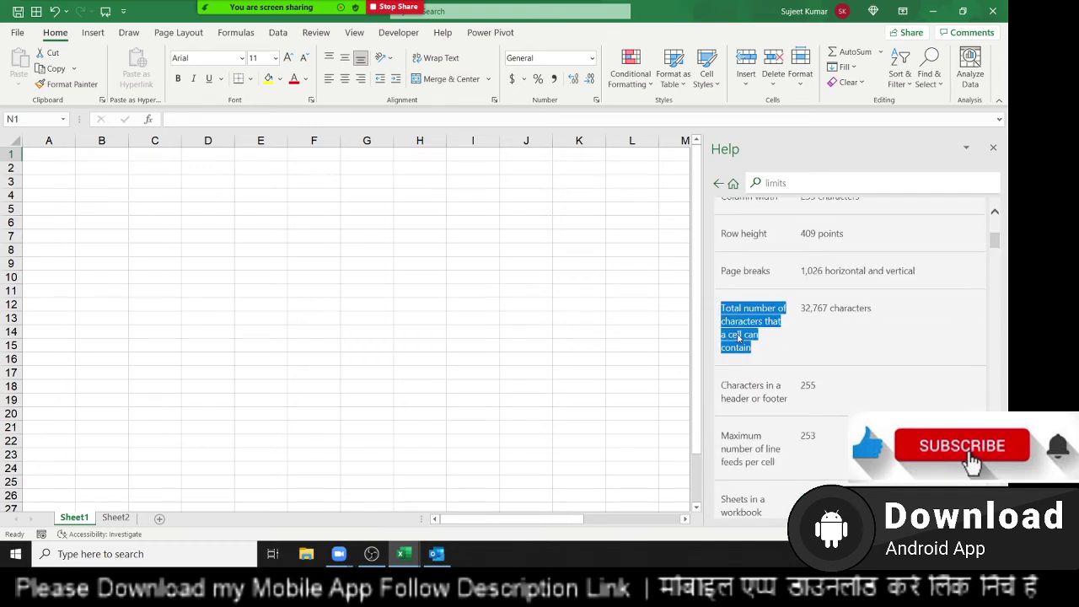
click(142, 248)
text(=I)
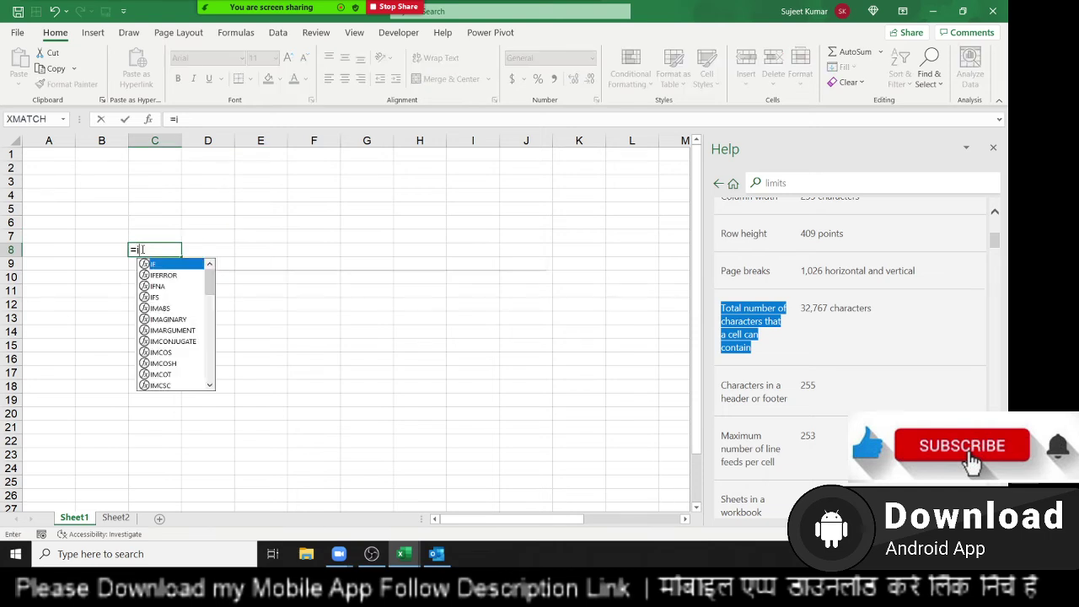
text(F(C7)
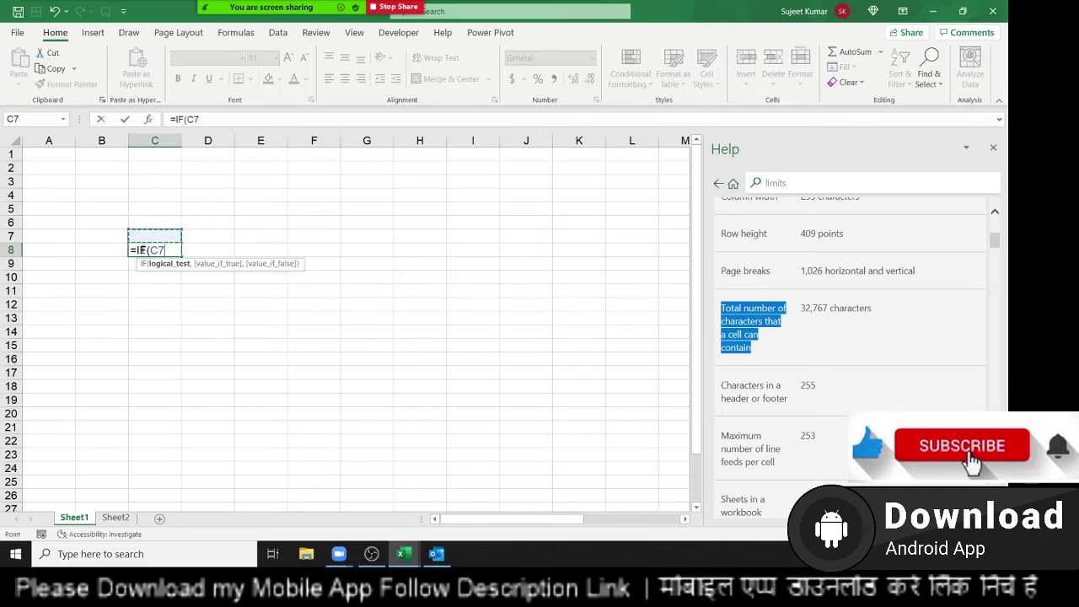
text(>i)
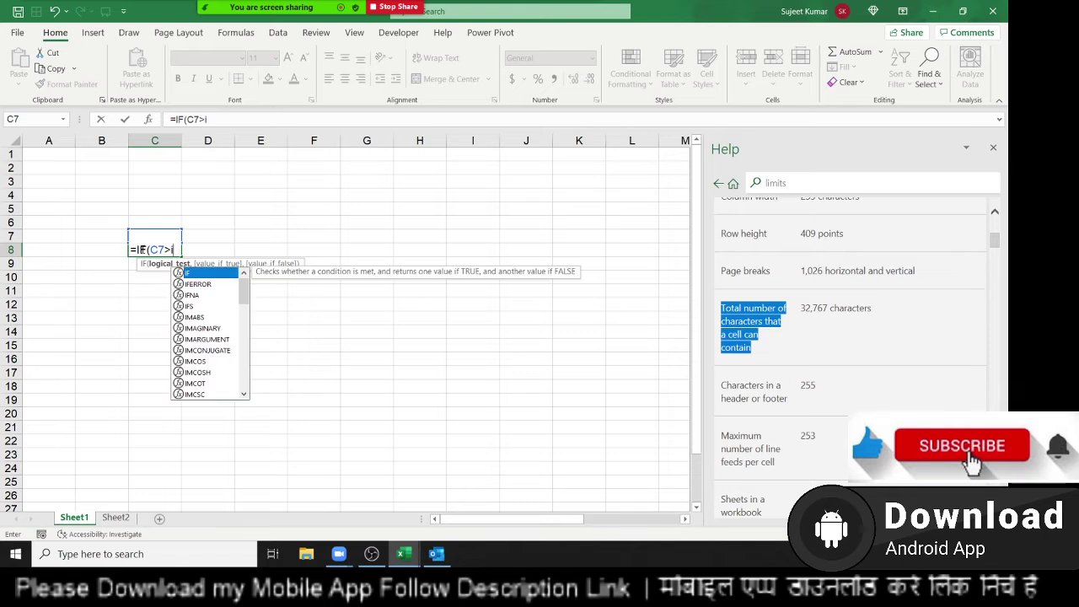
text(f)
key(Tab)
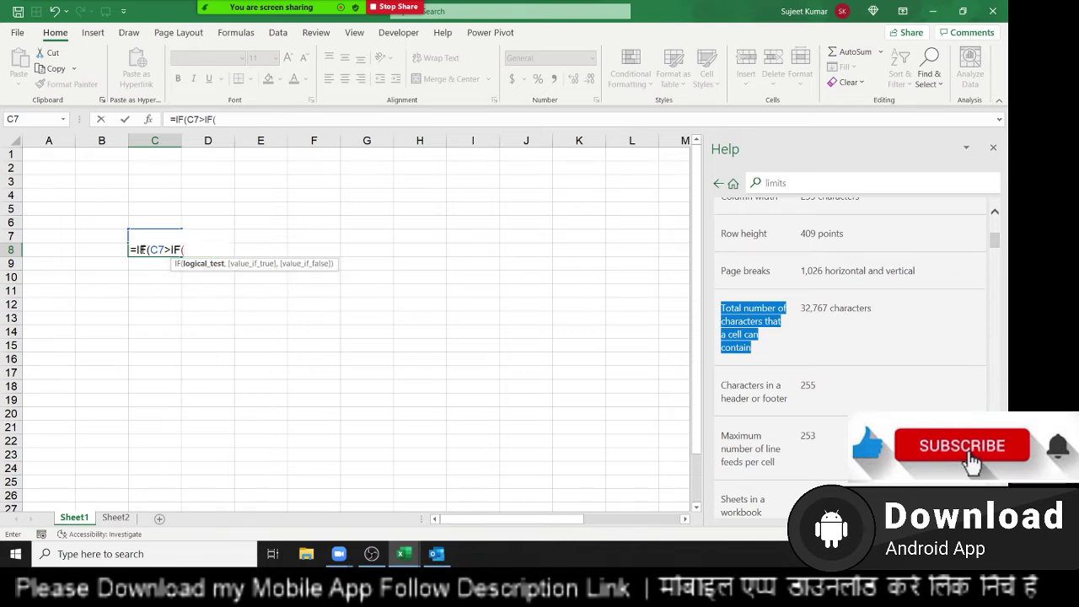
key(BackSpace)
key(BackSpace)
key(BackSpace)
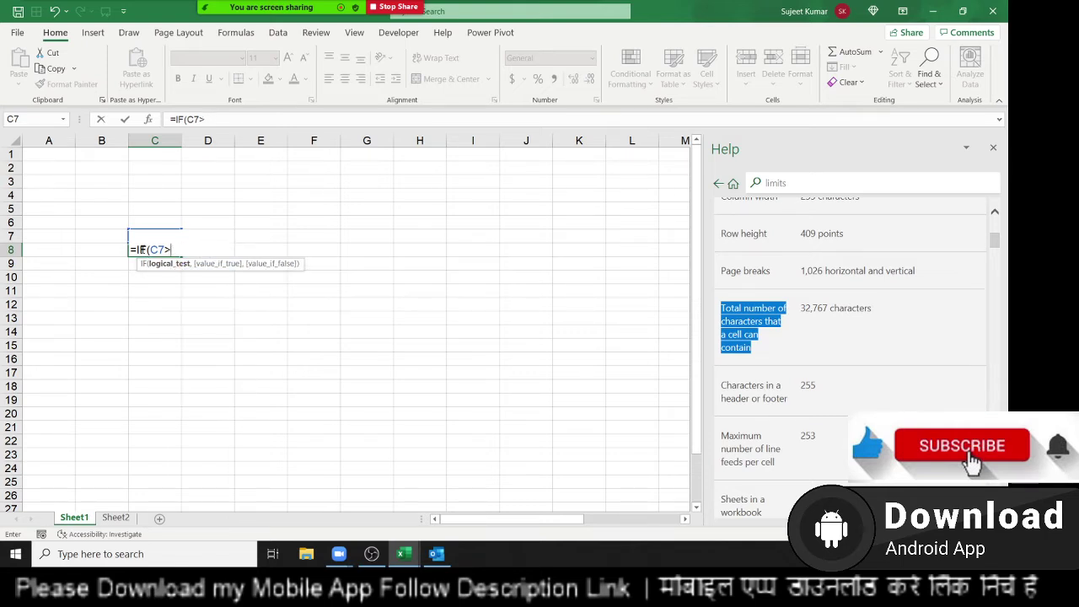
text(125,i)
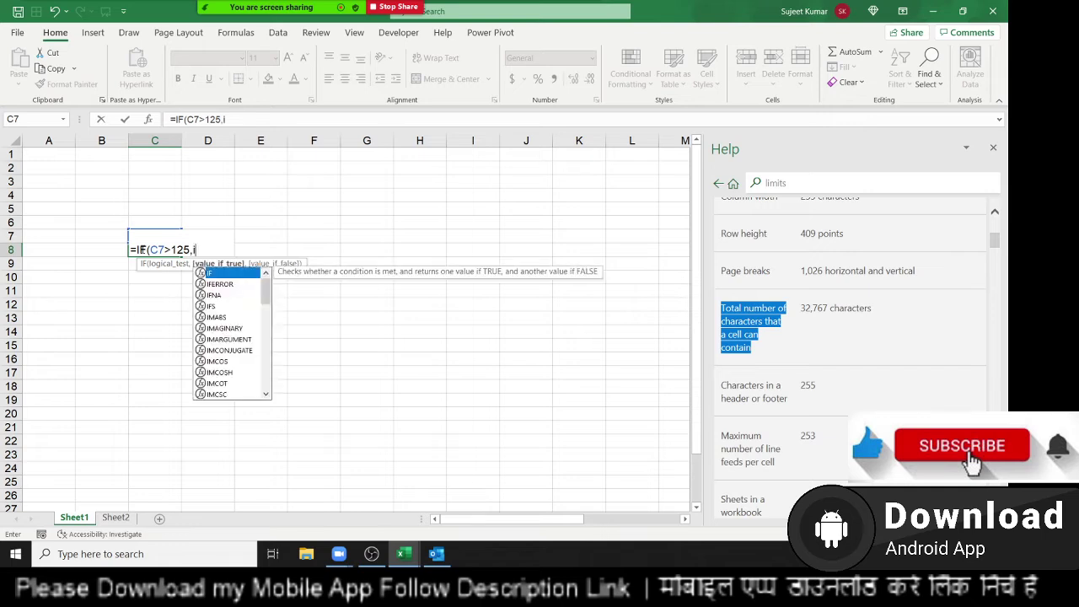
text(f)
key(Tab)
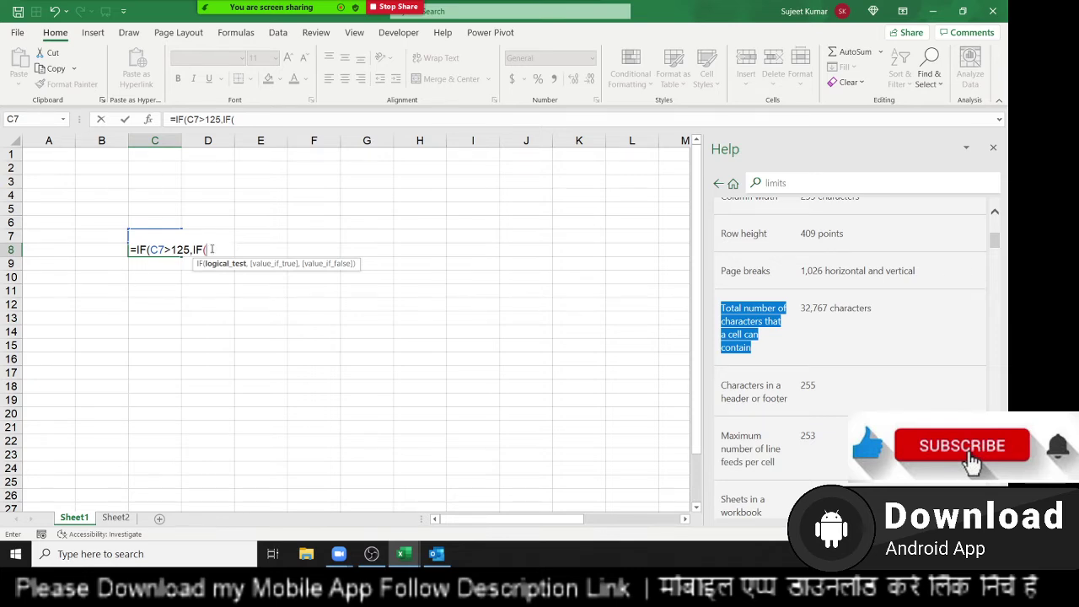
drag(212, 252, 123, 251)
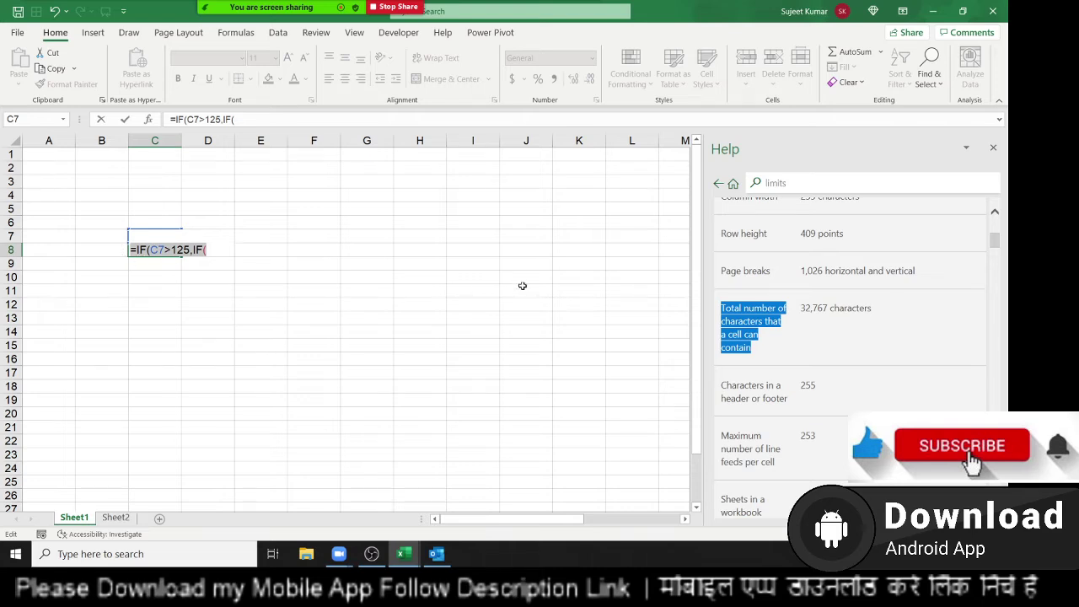
double_click(821, 310)
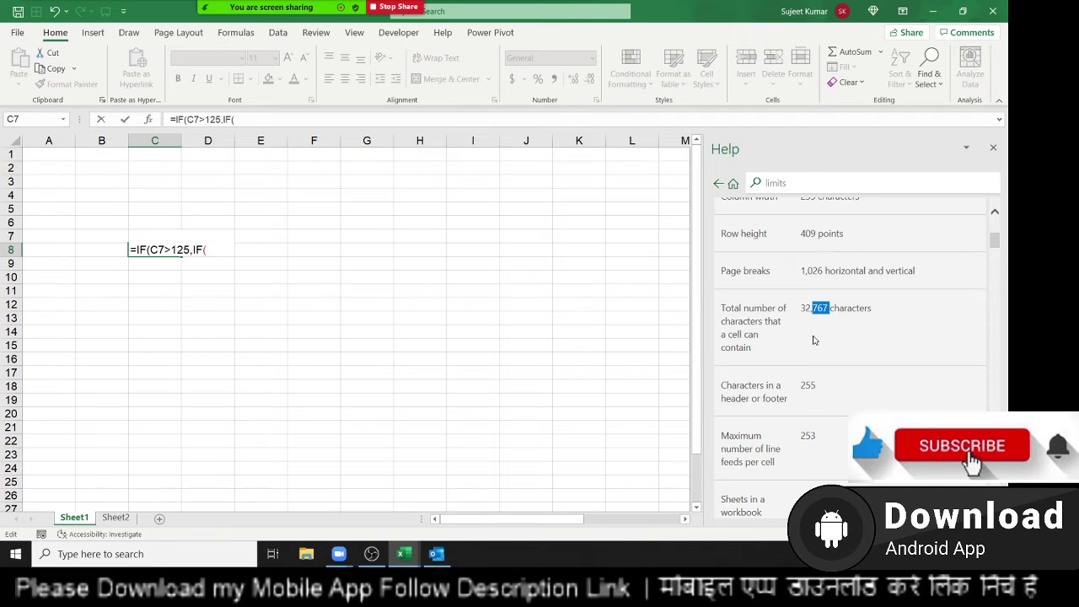
click(217, 251)
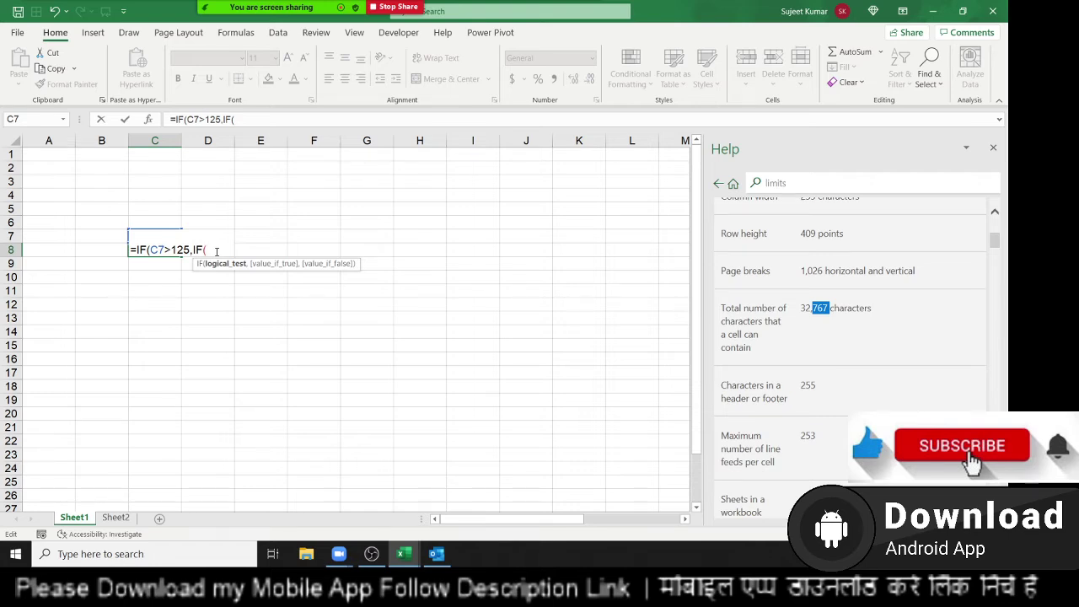
key(Escape)
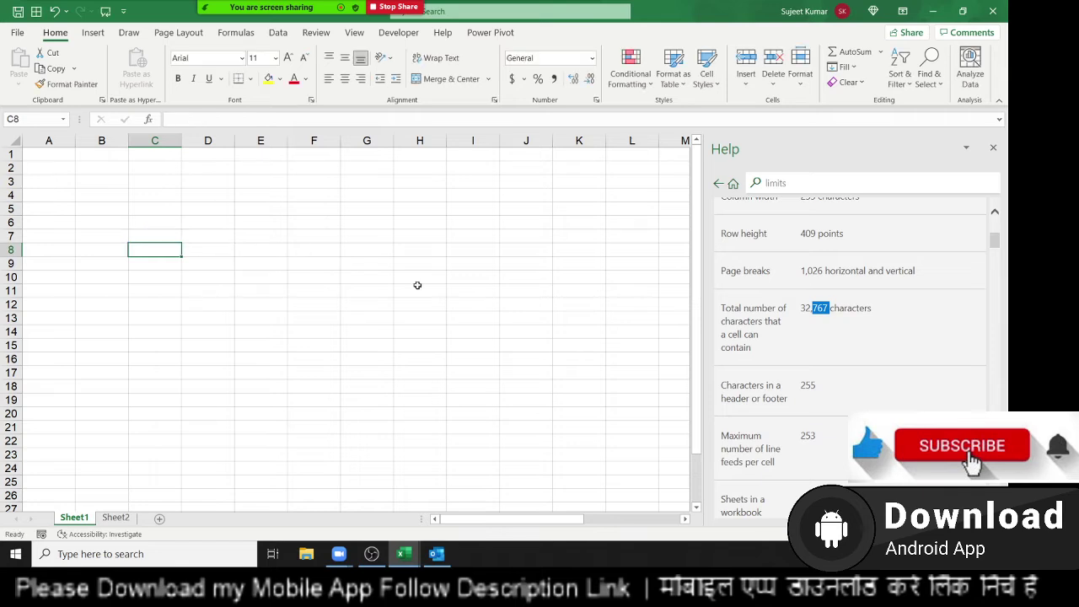
Copy cell E7 with Ctrl+C after first using Home > Copy on C8.
scroll(904, 361, up, 5)
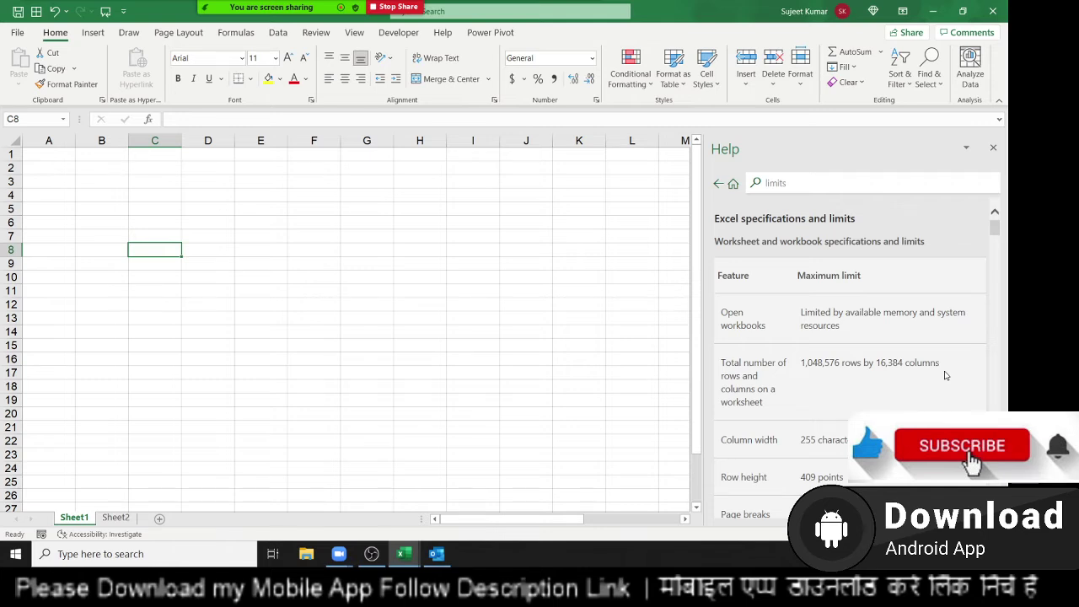
click(52, 71)
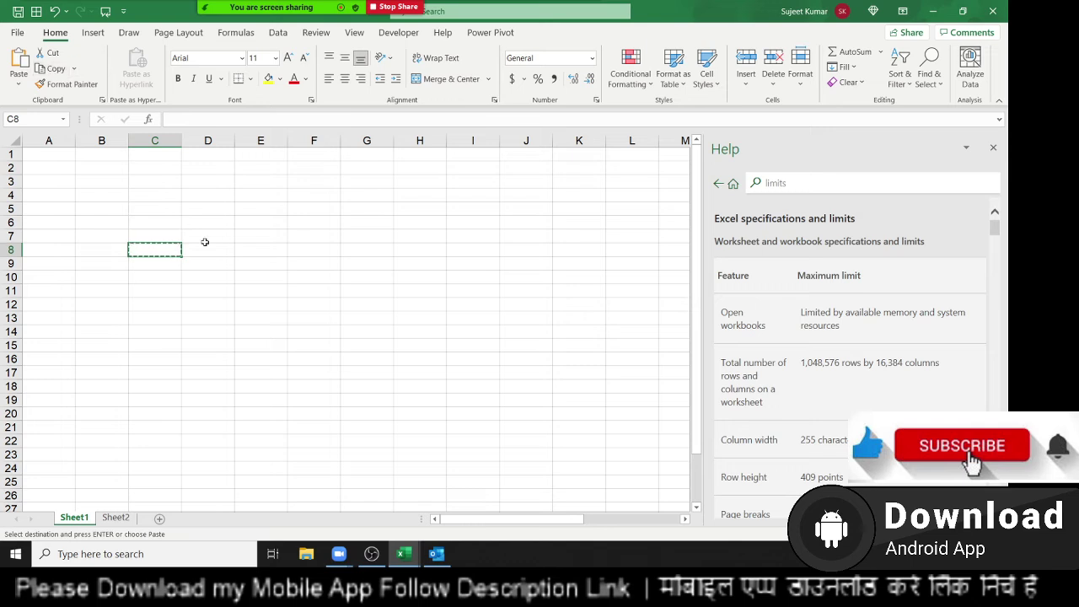
click(237, 240)
key(ctrl+c)
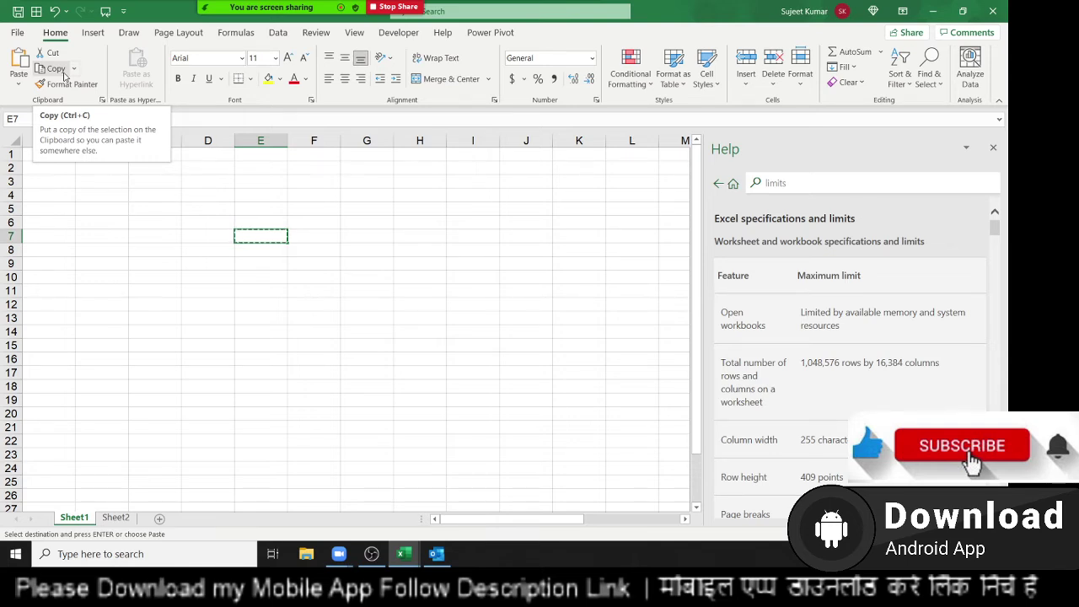
Select cells E4 and E17, then highlight the 'limits' query in the Help search box.
click(239, 196)
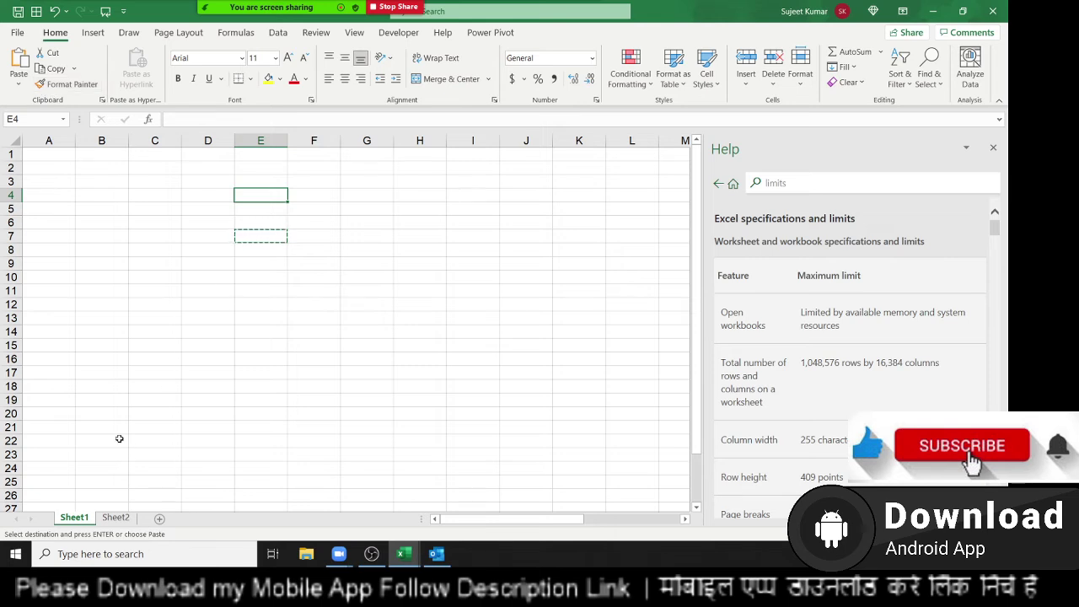
click(237, 373)
click(797, 183)
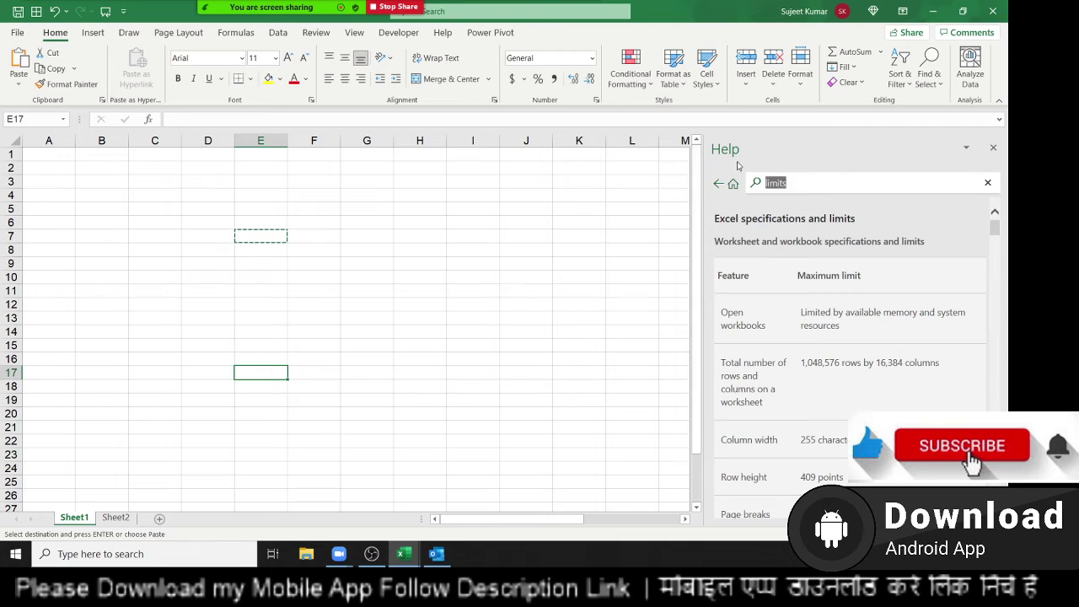
Search Help for 'sortcut', open Keyboard shortcuts in Excel, and scroll to the ribbon navigation rows.
text(sort)
text(cut)
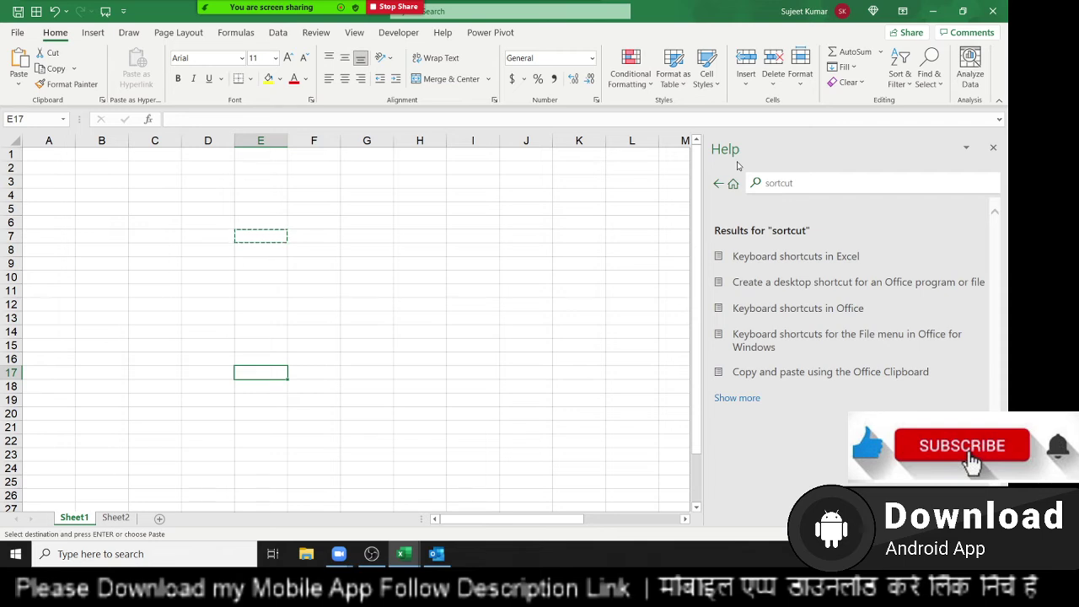
click(803, 267)
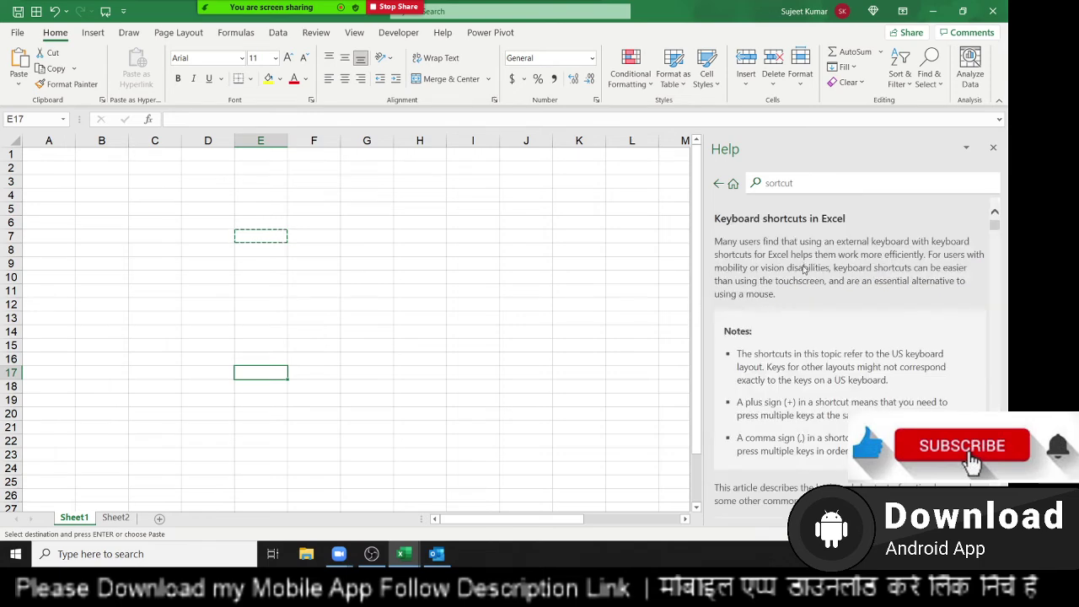
scroll(853, 368, down, 3)
scroll(852, 371, down, 2)
scroll(854, 379, down, 3)
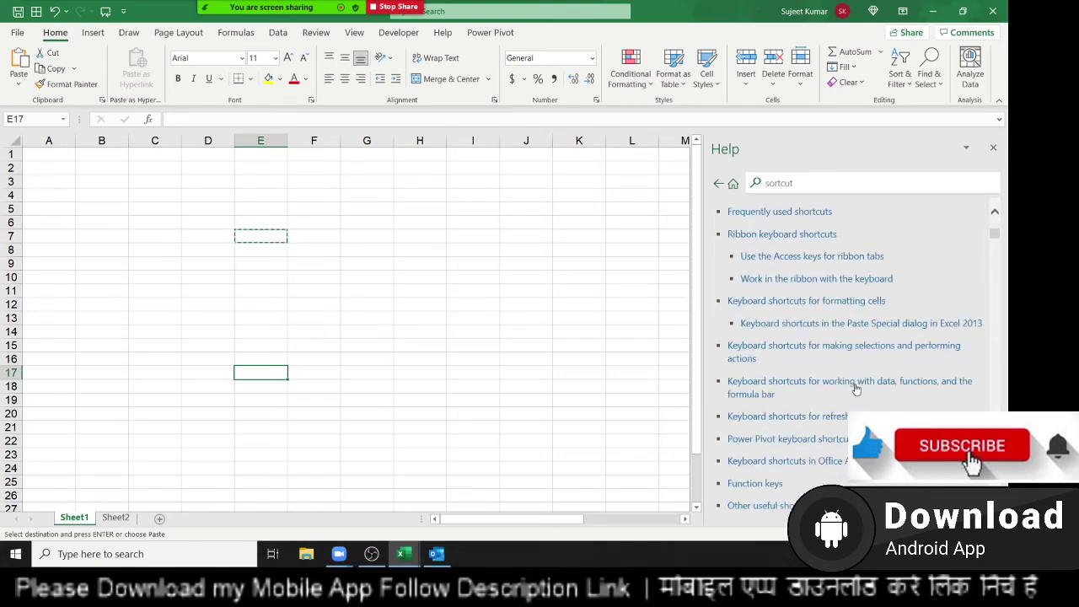
scroll(856, 388, down, 3)
scroll(856, 387, down, 2)
scroll(856, 388, down, 3)
scroll(856, 388, down, 3)
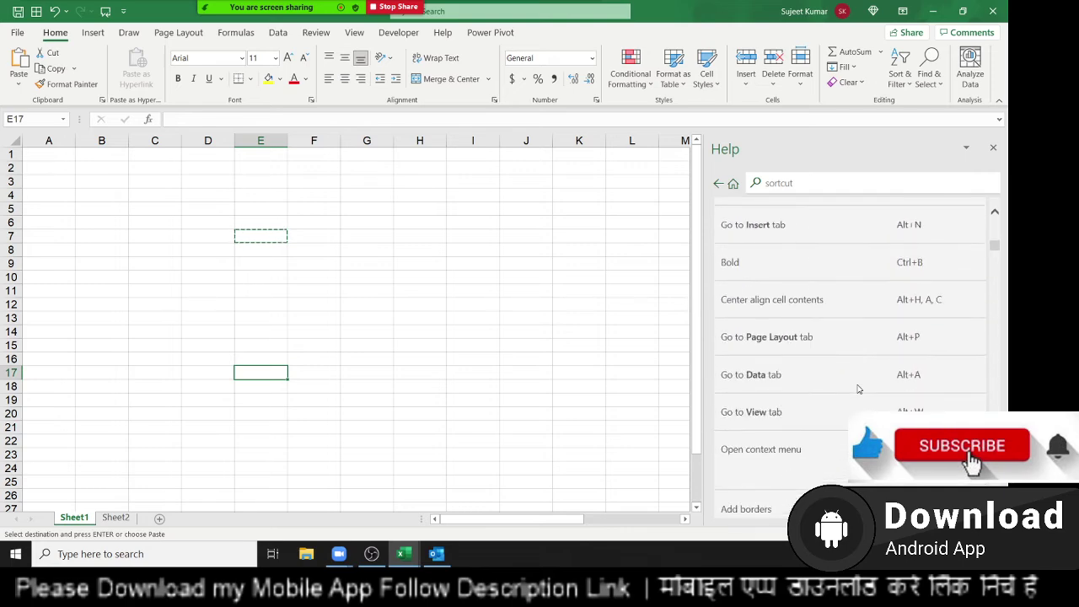
scroll(859, 388, down, 3)
scroll(858, 389, down, 3)
scroll(858, 388, down, 3)
scroll(857, 387, down, 3)
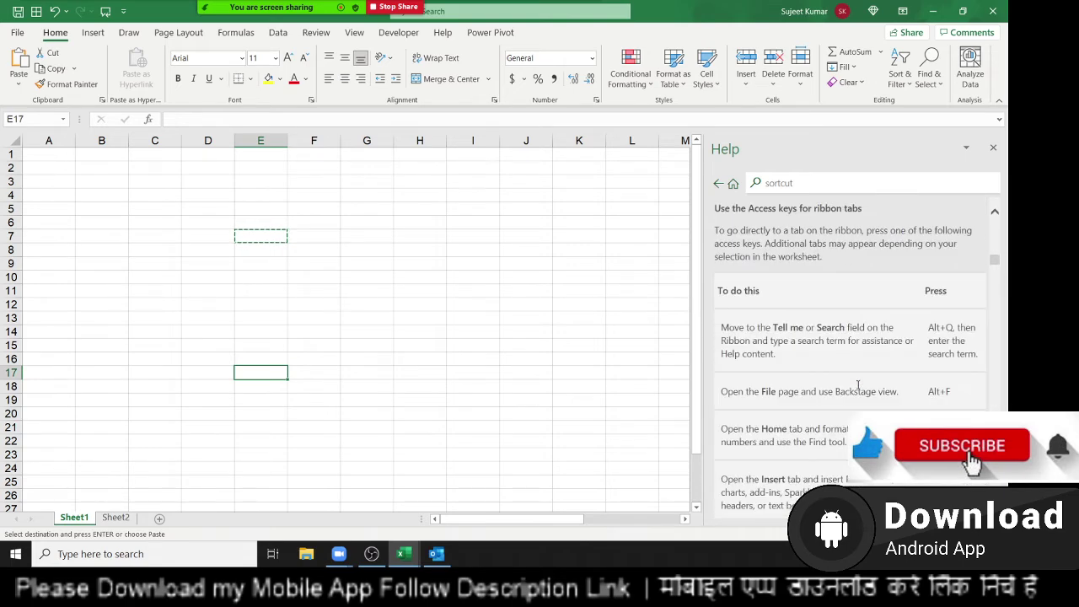
scroll(858, 385, down, 2)
scroll(857, 386, down, 3)
scroll(857, 386, down, 3)
scroll(857, 385, down, 3)
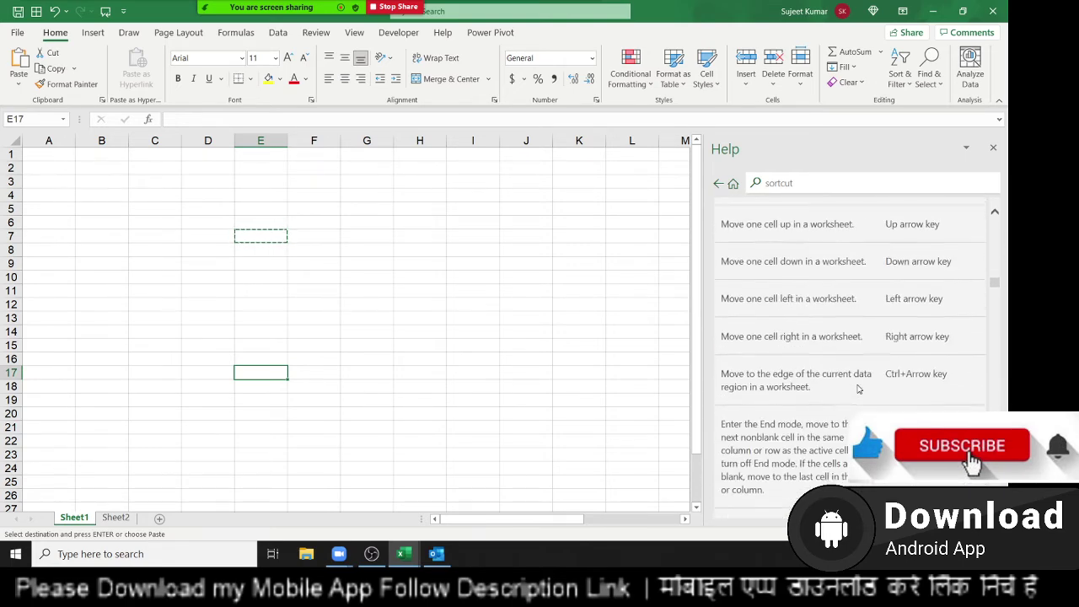
scroll(857, 385, down, 3)
scroll(858, 386, down, 3)
scroll(858, 387, down, 3)
scroll(858, 387, down, 3)
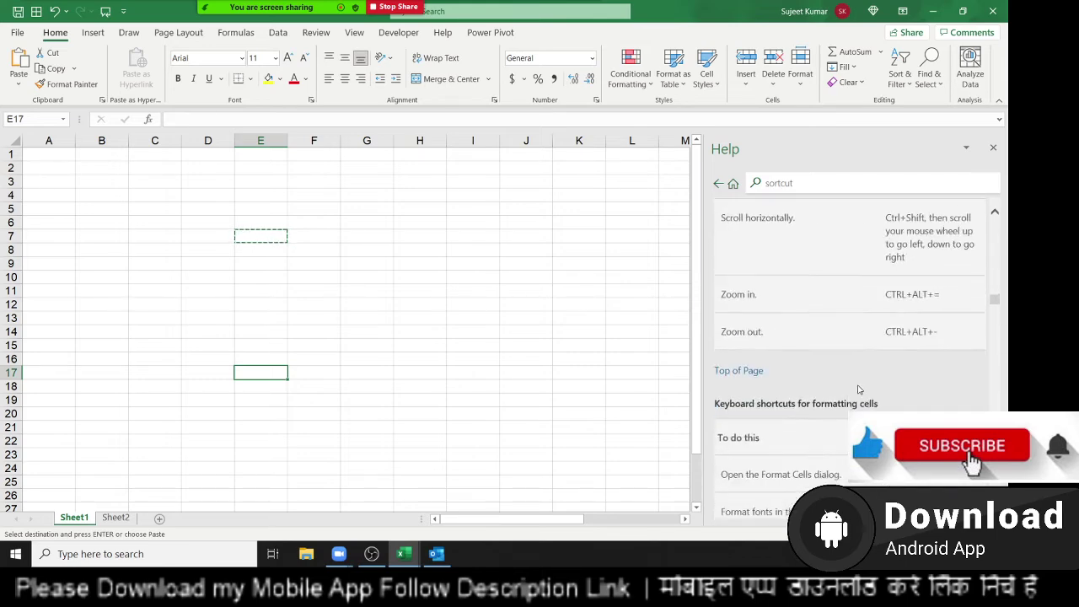
scroll(859, 389, down, 3)
scroll(859, 389, down, 3)
scroll(859, 389, up, 3)
scroll(859, 389, up, 3)
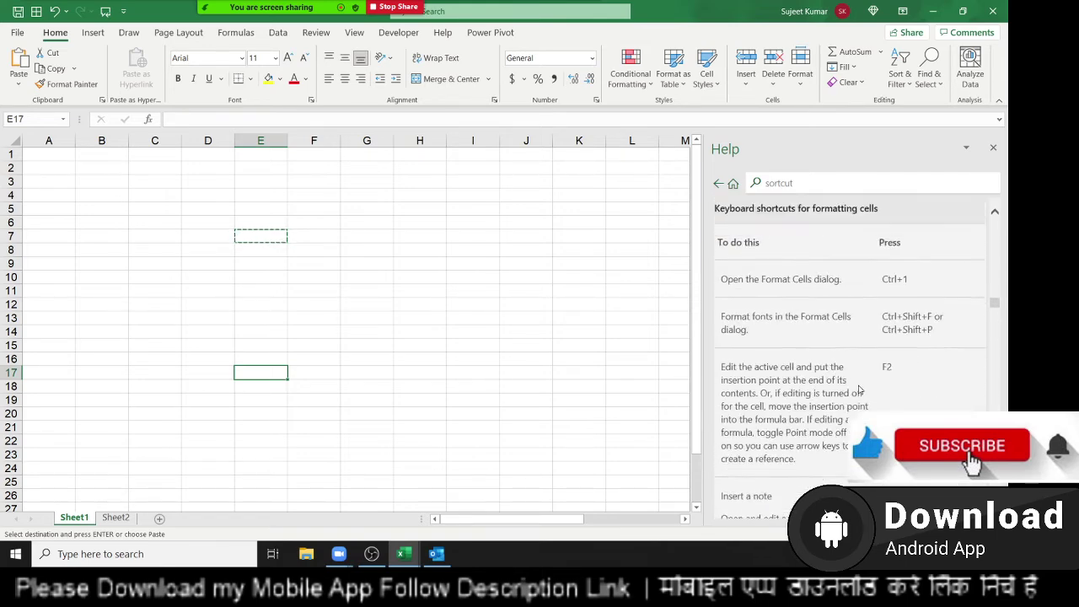
scroll(860, 389, up, 3)
scroll(860, 389, up, 3)
scroll(860, 389, up, 3)
scroll(859, 387, up, 3)
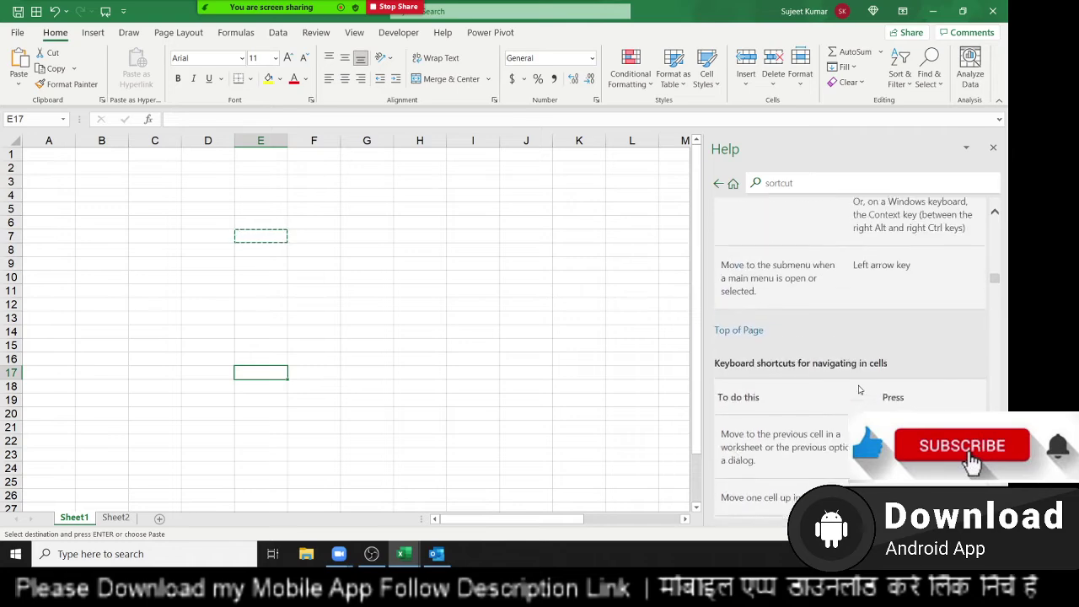
scroll(859, 386, up, 3)
scroll(859, 385, up, 3)
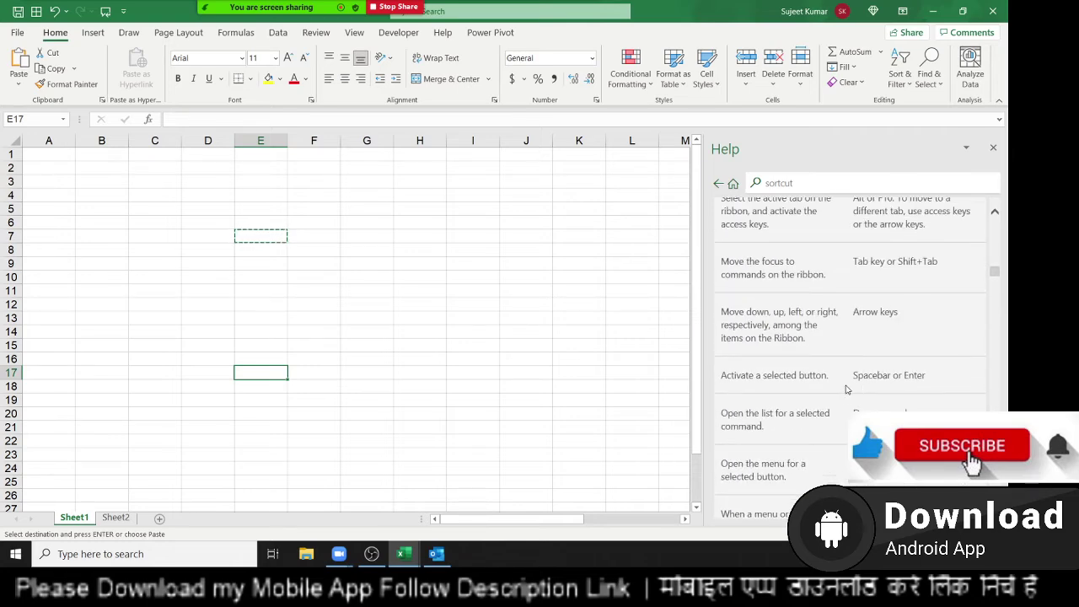
Select H10, open and dismiss the Borders list unapplied, then select E10.
click(416, 276)
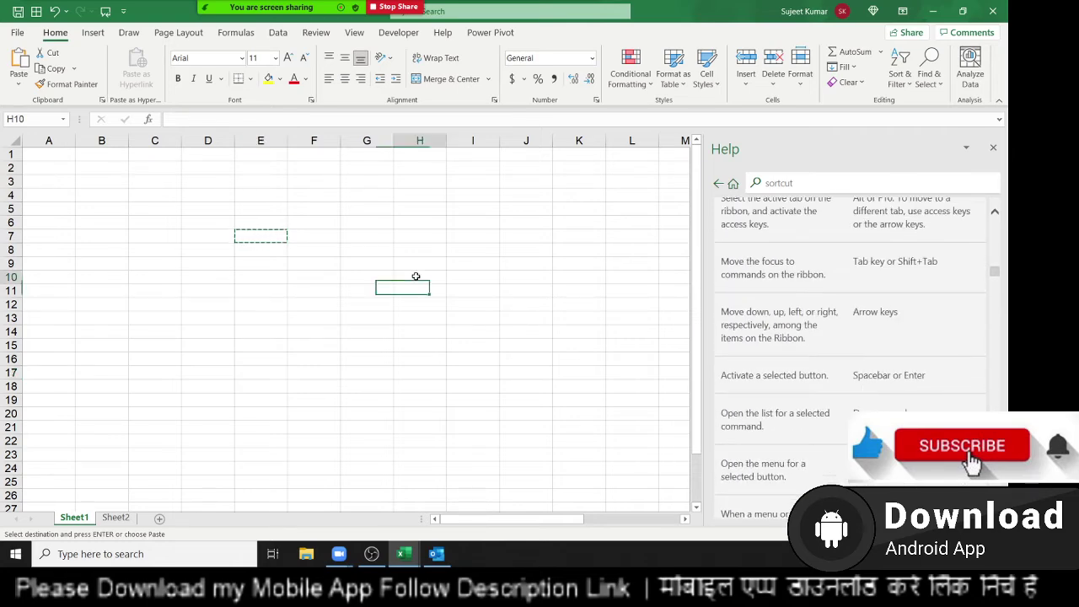
click(251, 79)
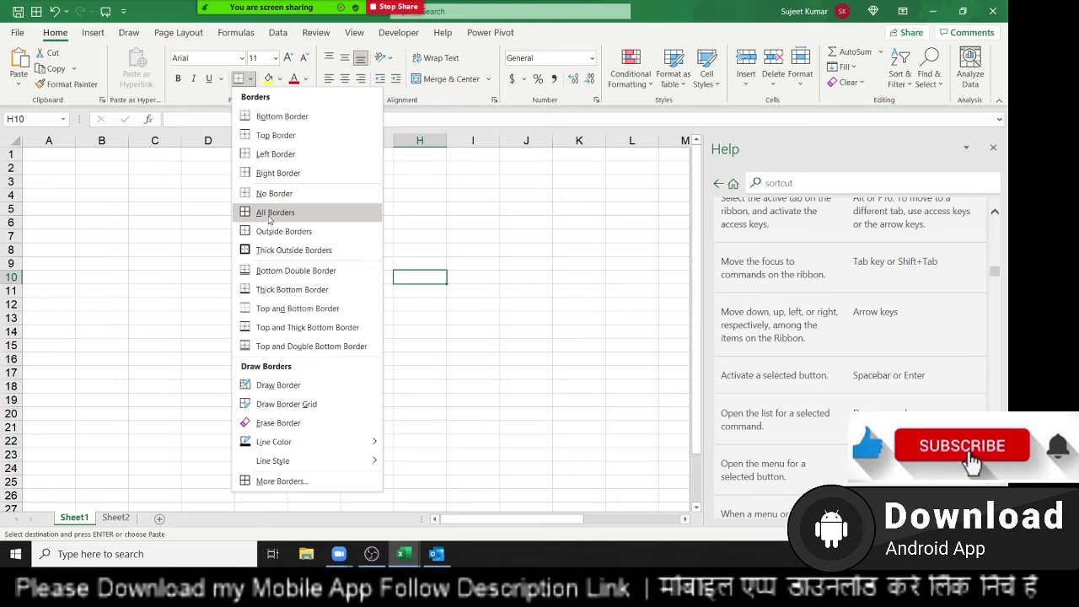
click(527, 243)
click(477, 236)
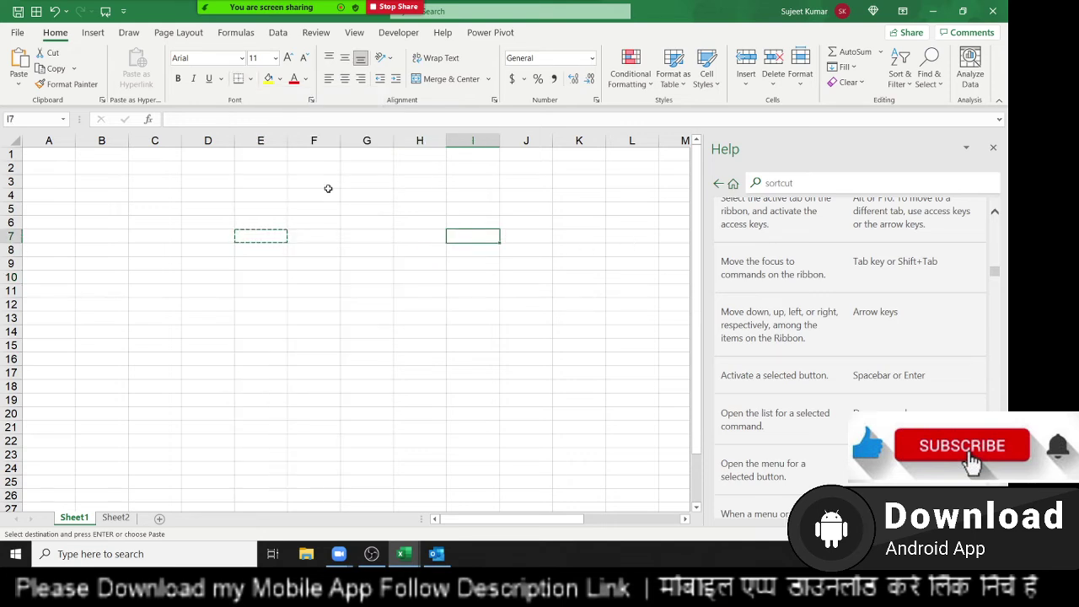
click(254, 276)
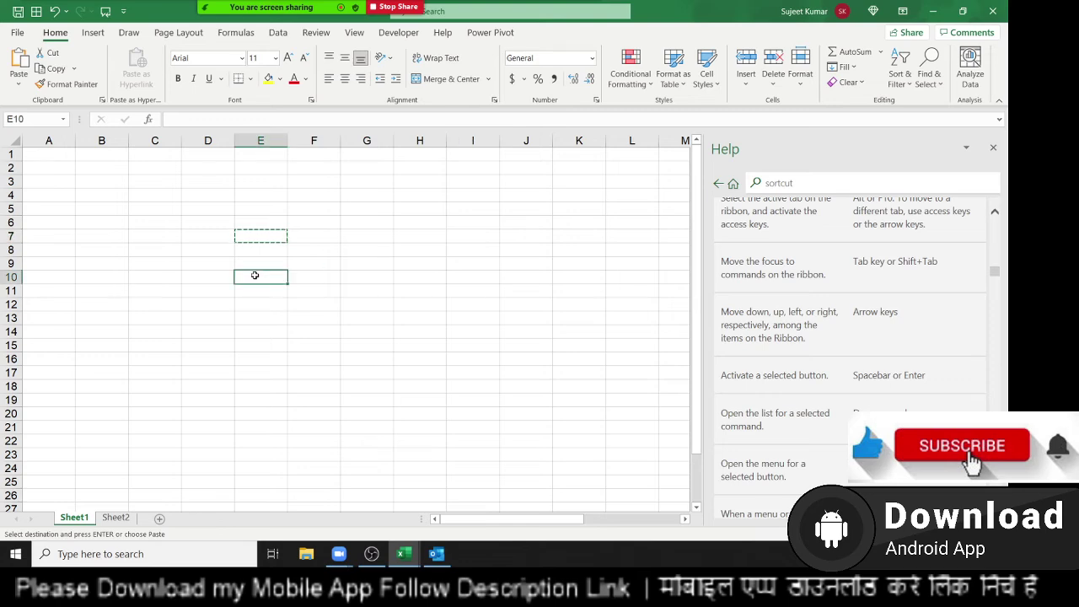
Scroll Help to the Ribbon keyboard shortcuts Key Tips section and select cell E13.
scroll(897, 377, down, 5)
scroll(897, 377, down, 5)
scroll(897, 377, down, 5)
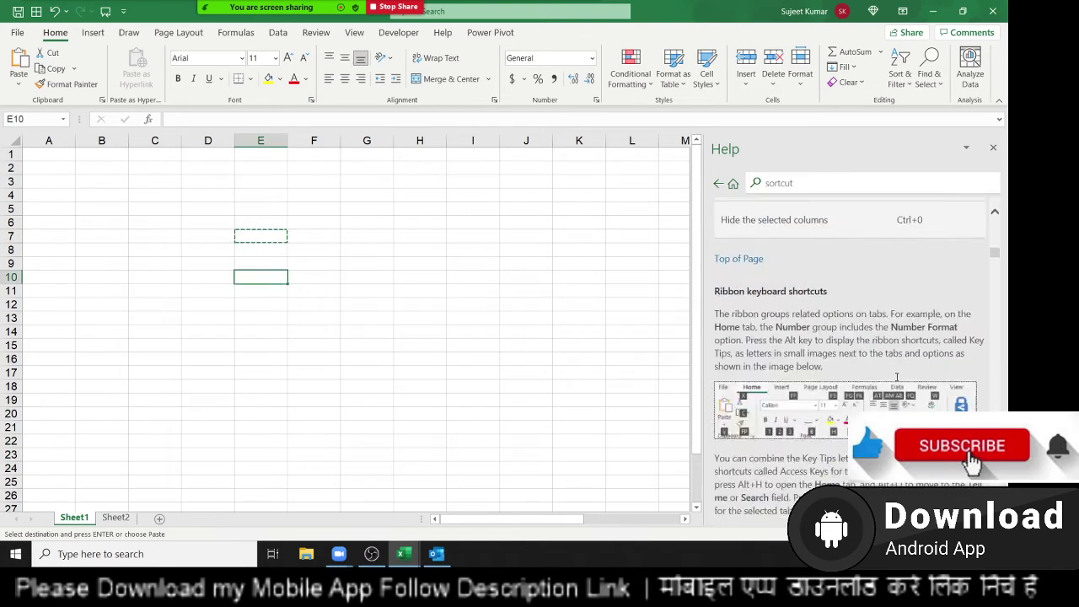
scroll(897, 377, down, 1)
scroll(897, 377, down, 1)
scroll(897, 377, down, 1)
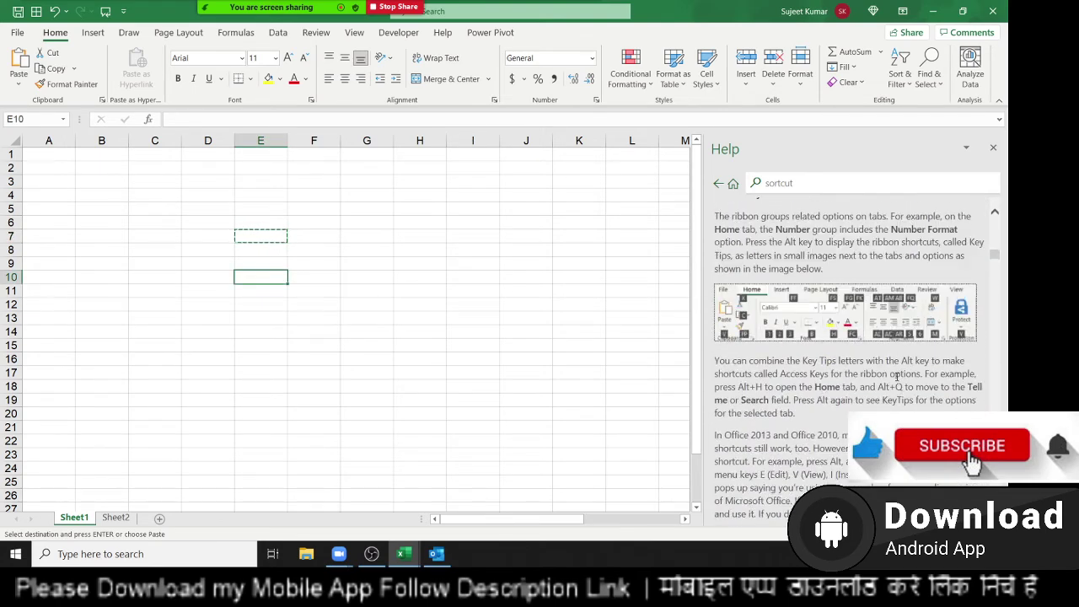
click(257, 318)
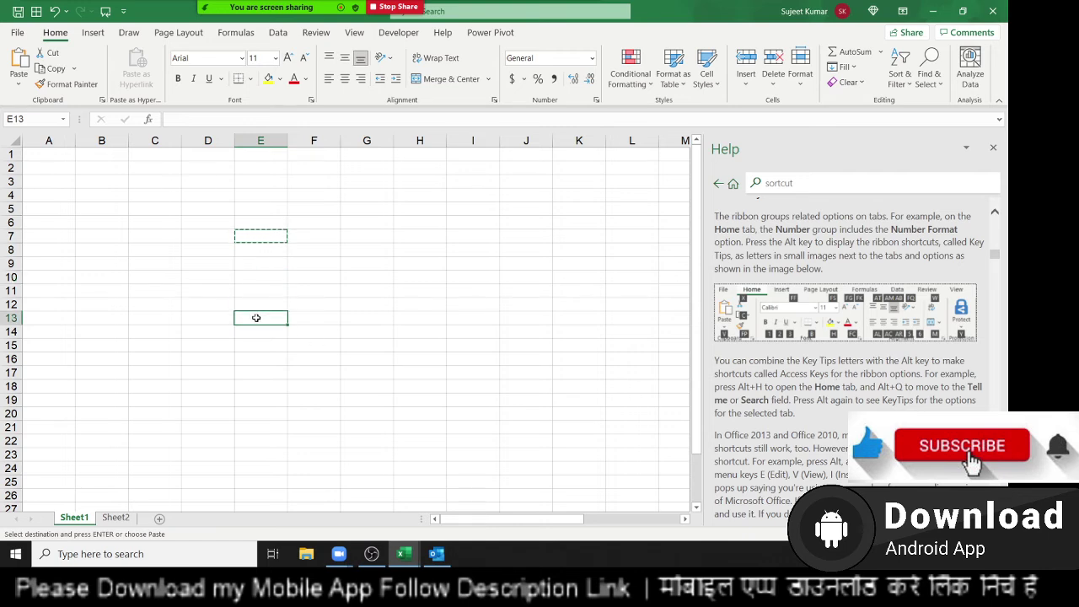
On E13, open the border list with the Alt, H, B KeyTips, then cancel with Escape.
key(alt)
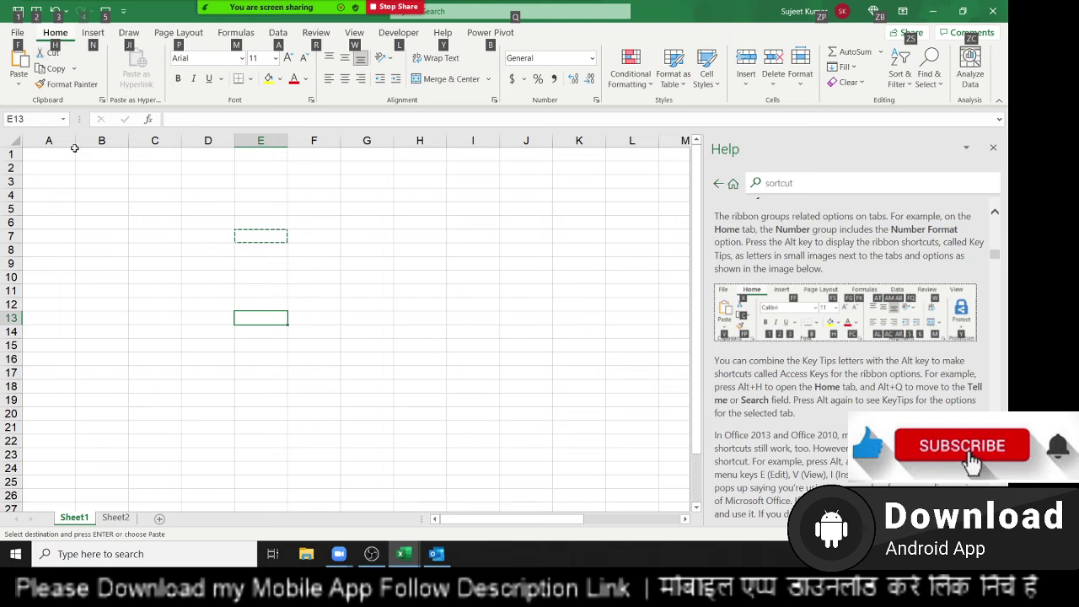
key(h)
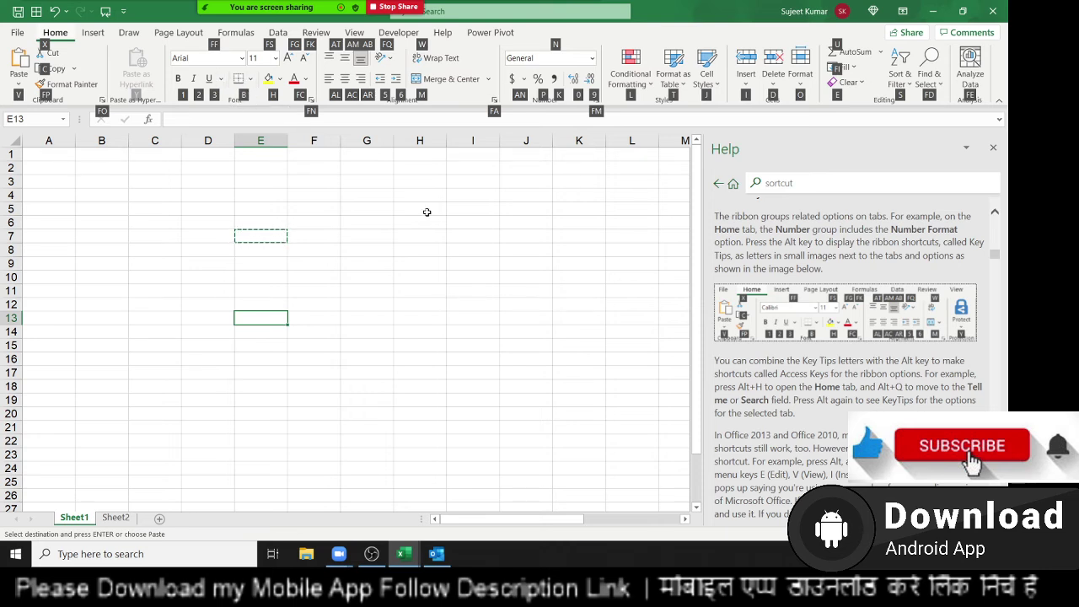
key(b)
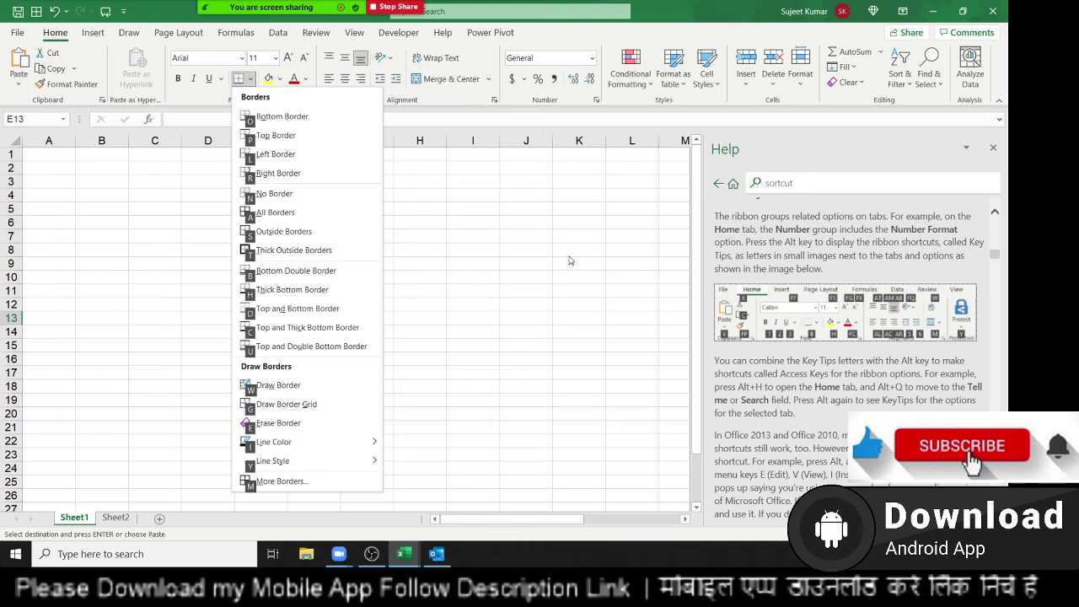
key(Escape)
key(Escape)
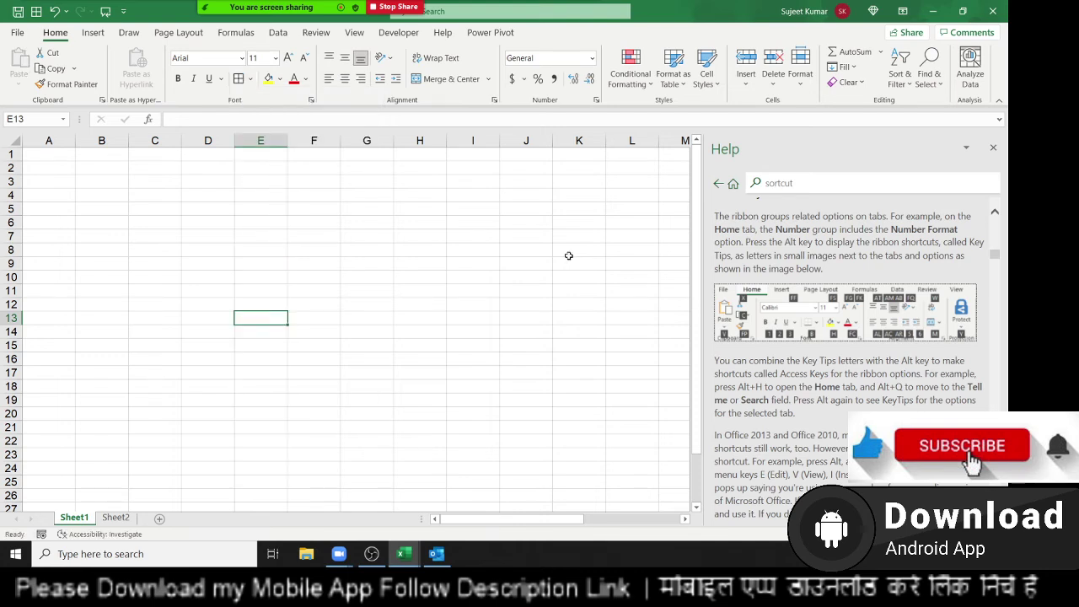
Select G10 and pick a border option via Alt, H, B and the arrow keys.
click(373, 280)
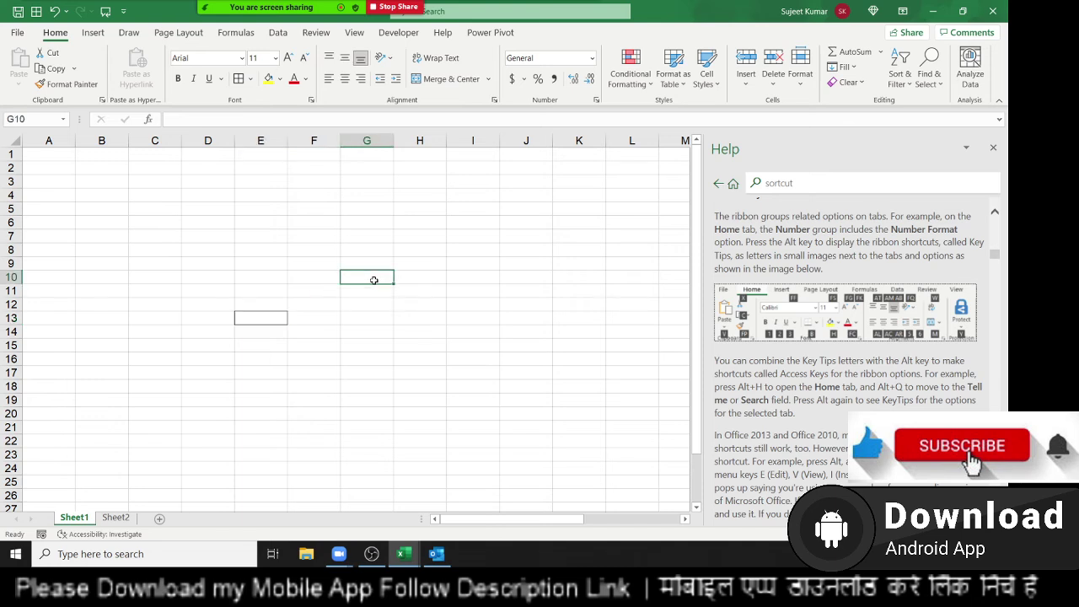
key(alt)
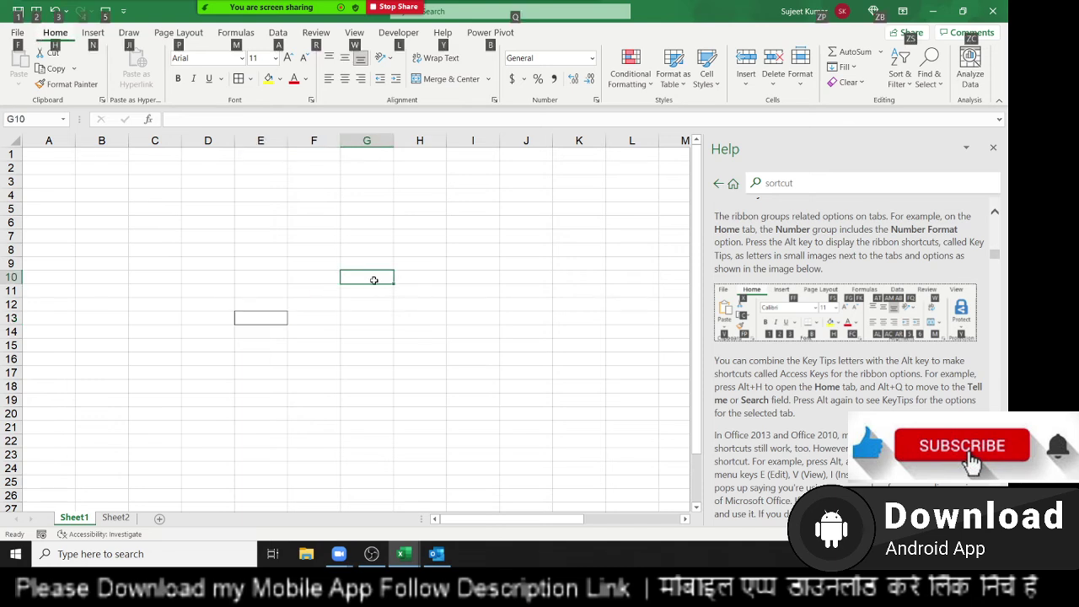
key(h)
key(b)
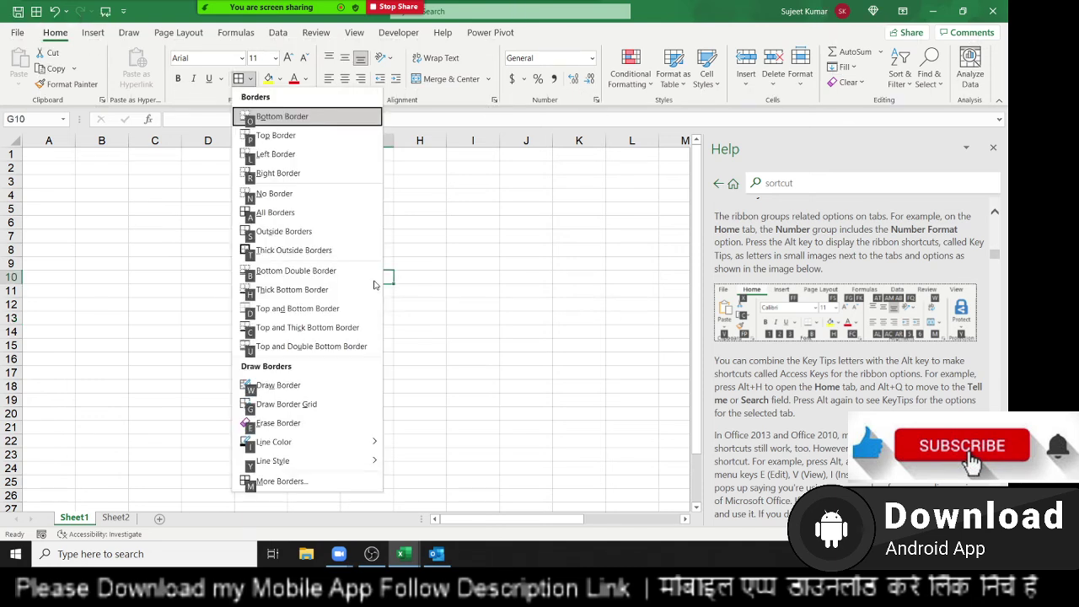
key(s)
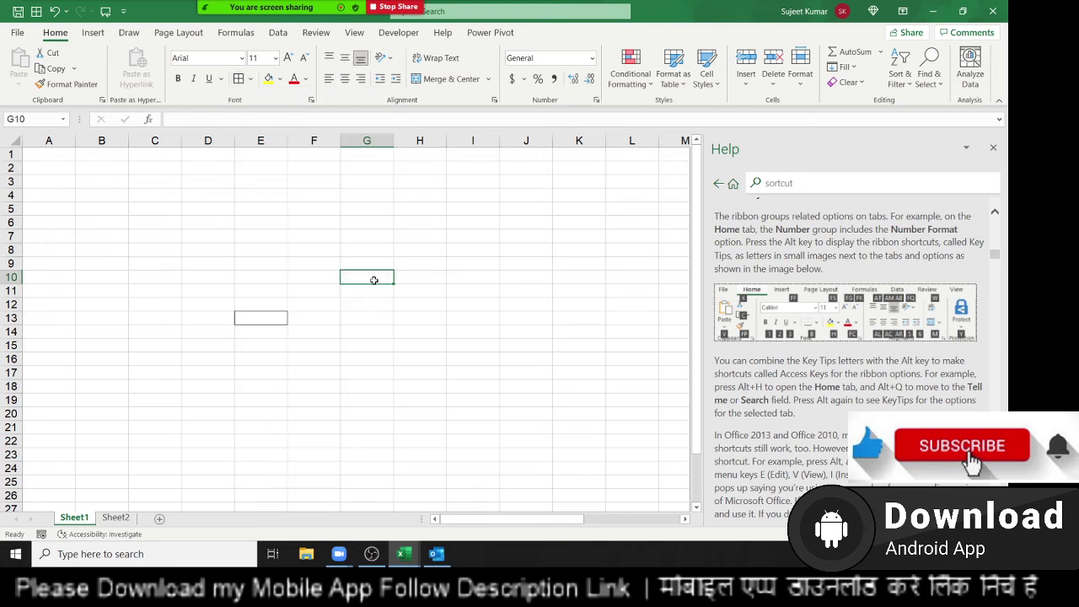
key(Down)
key(Down)
key(Right)
key(Down)
Select G4:J15 and apply All Borders with Alt, H, B, A.
drag(368, 194, 547, 353)
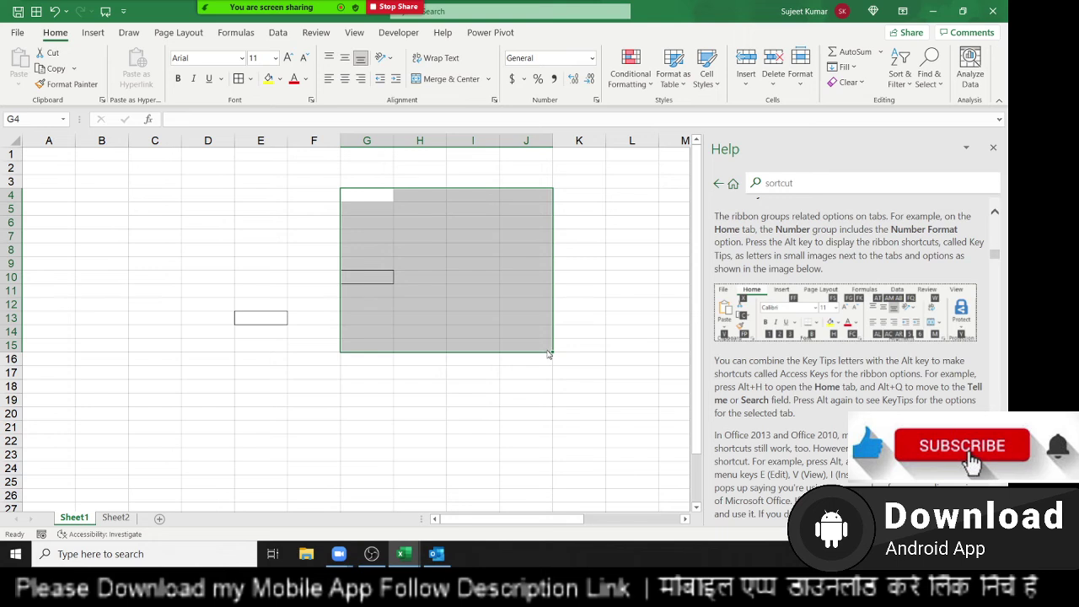
key(alt)
key(h)
key(b)
key(a)
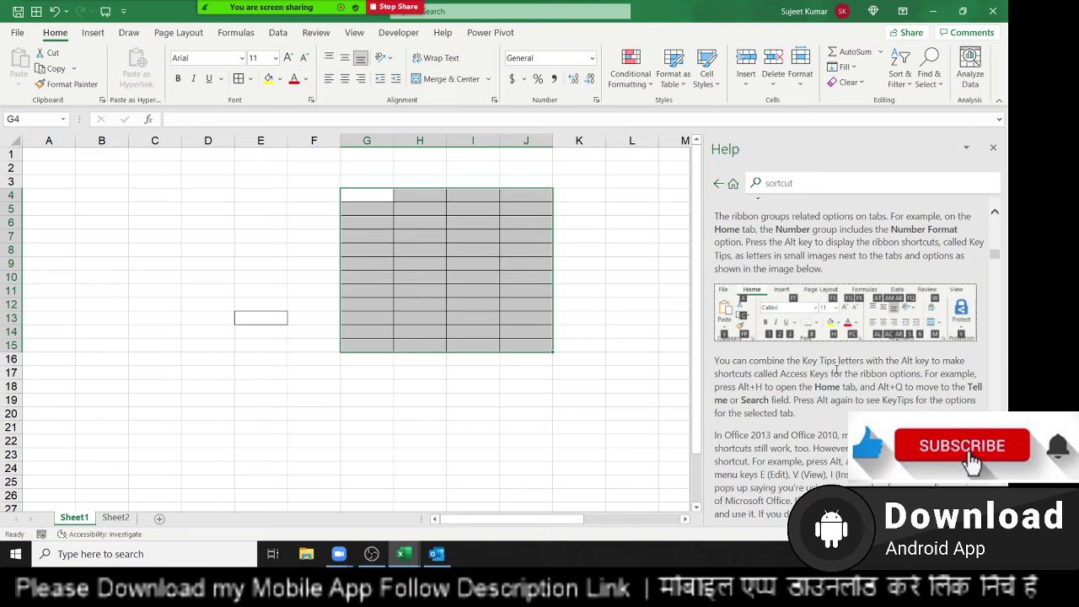
Scroll the Help article to the ribbon tab access keys.
scroll(836, 369, down, 1)
scroll(843, 352, down, 2)
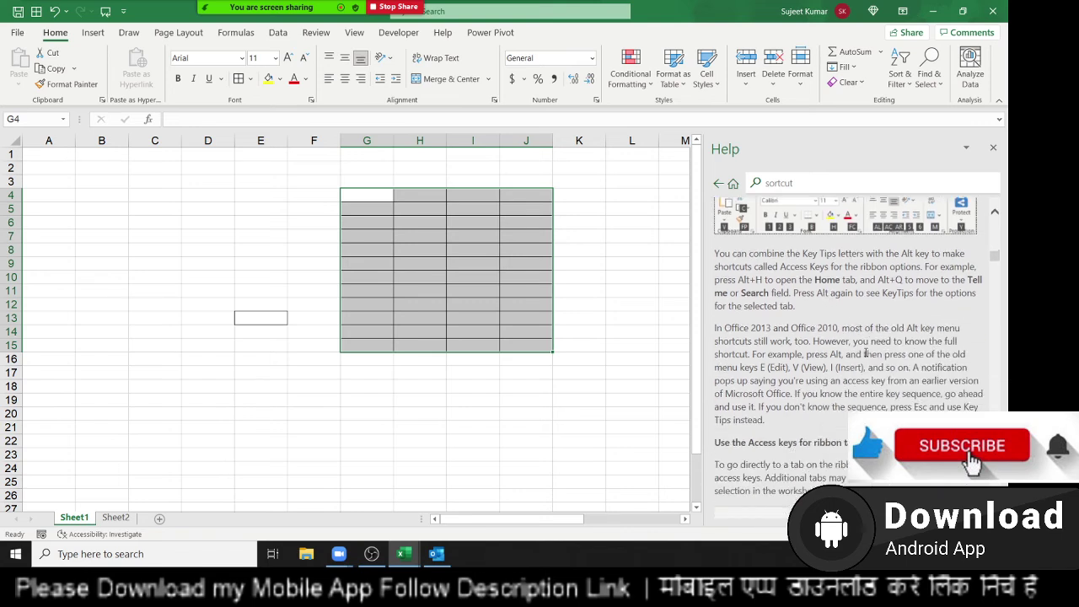
scroll(866, 354, down, 2)
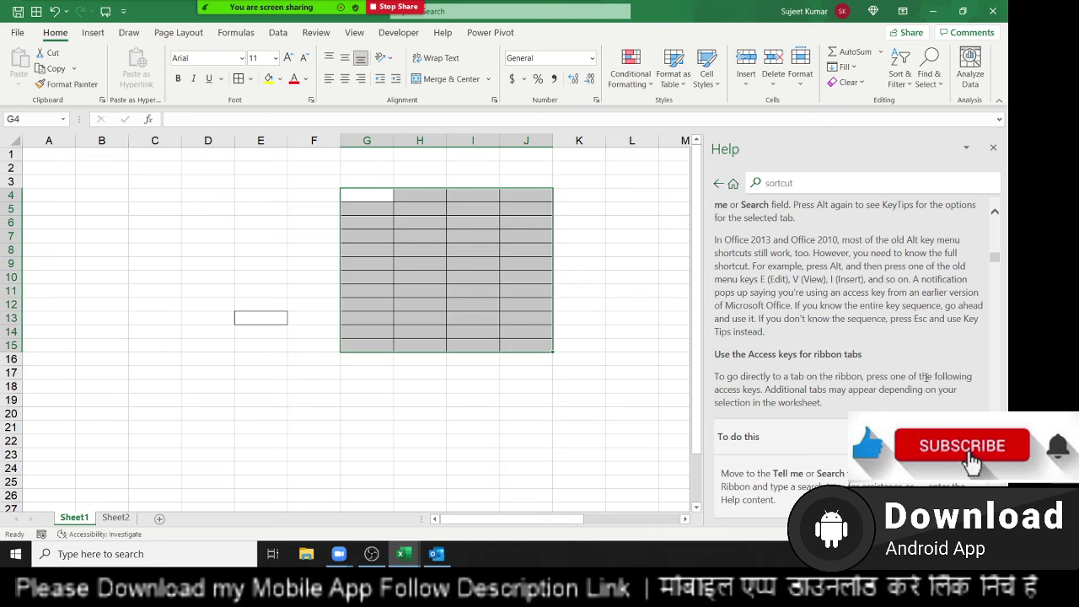
scroll(925, 377, up, 3)
scroll(919, 371, up, 2)
scroll(885, 363, down, 8)
scroll(854, 354, down, 7)
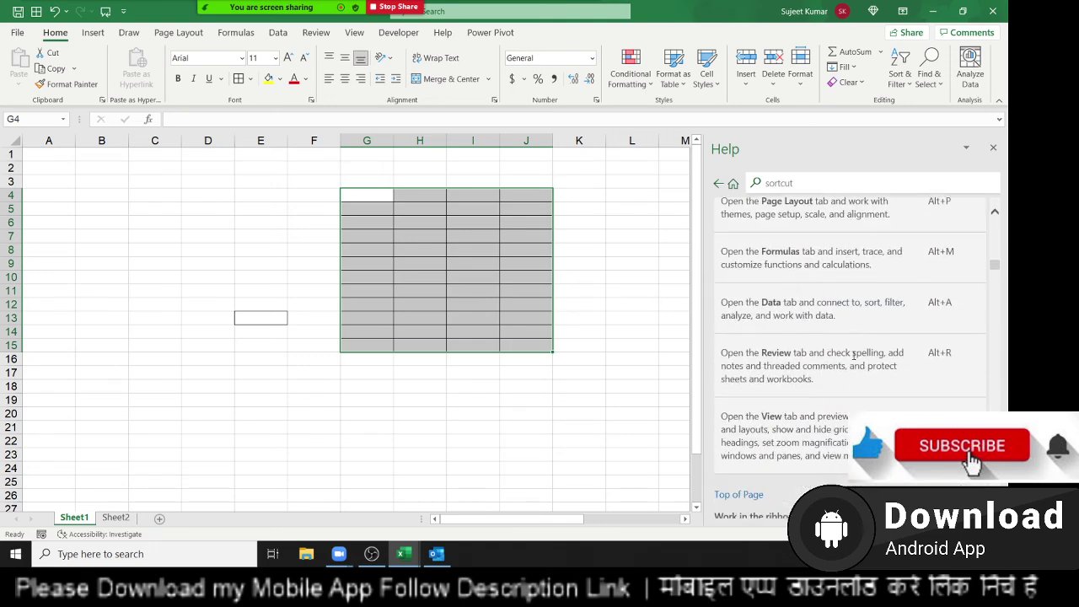
scroll(854, 354, down, 3)
scroll(854, 355, up, 2)
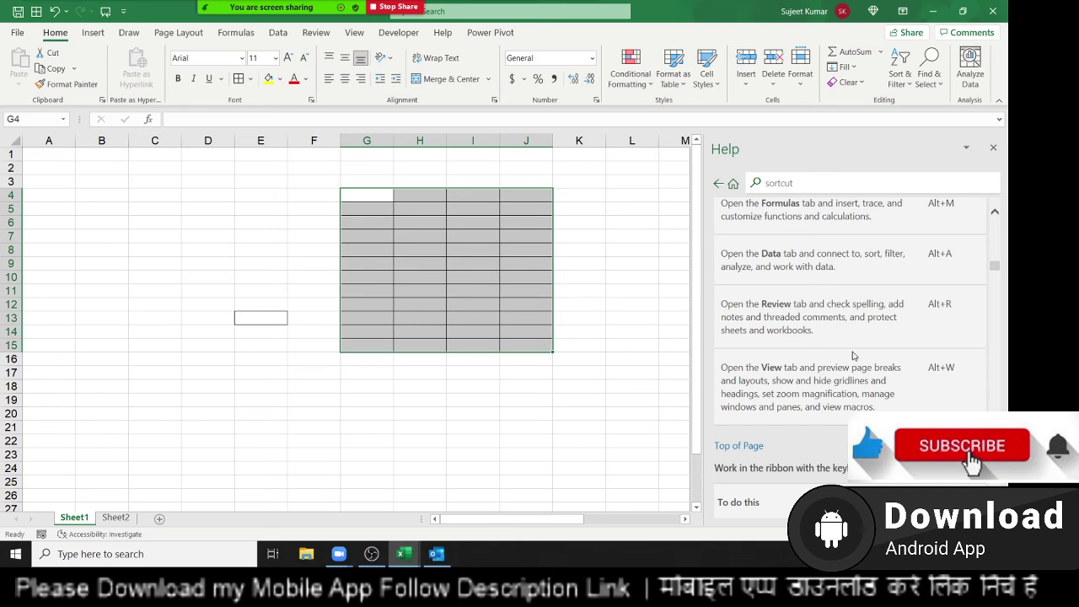
Select cell C15 to clear the range and scroll Help up toward Frequently used shortcuts.
click(177, 344)
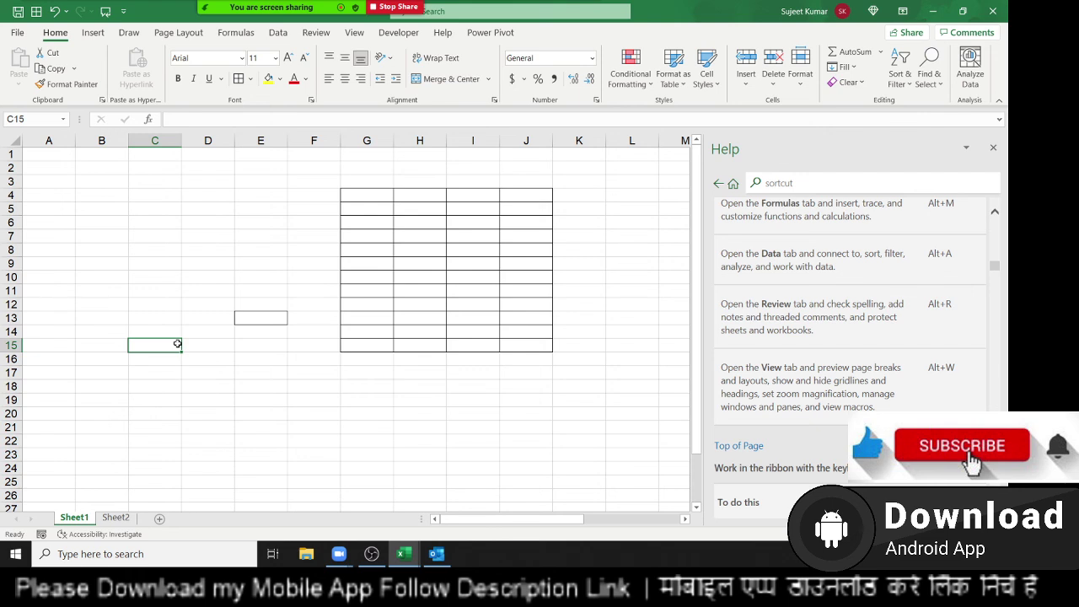
scroll(850, 337, up, 5)
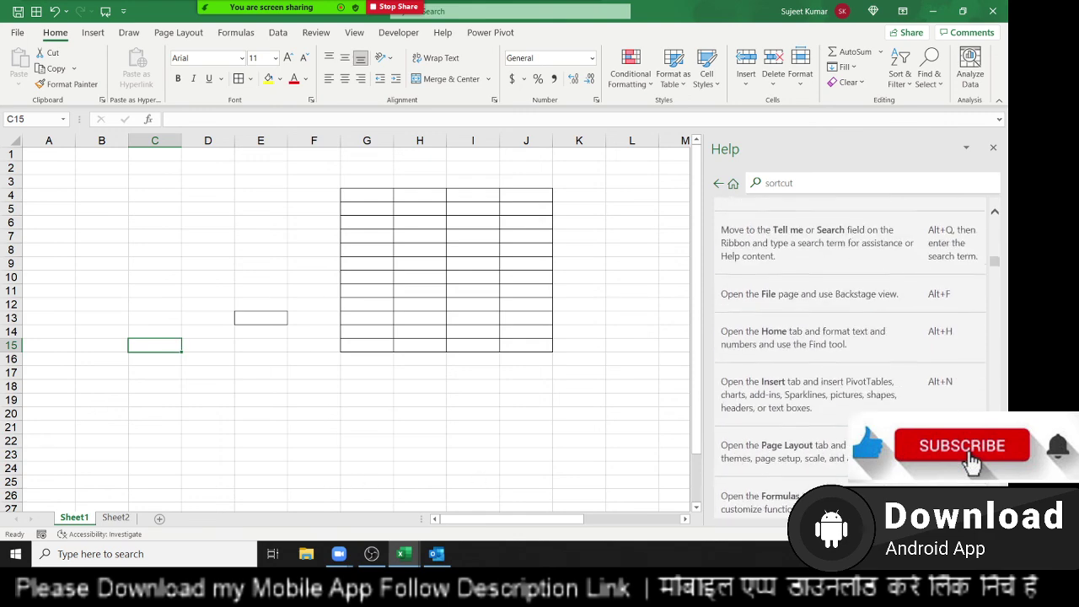
scroll(849, 337, up, 2)
scroll(850, 337, up, 3)
scroll(849, 337, up, 3)
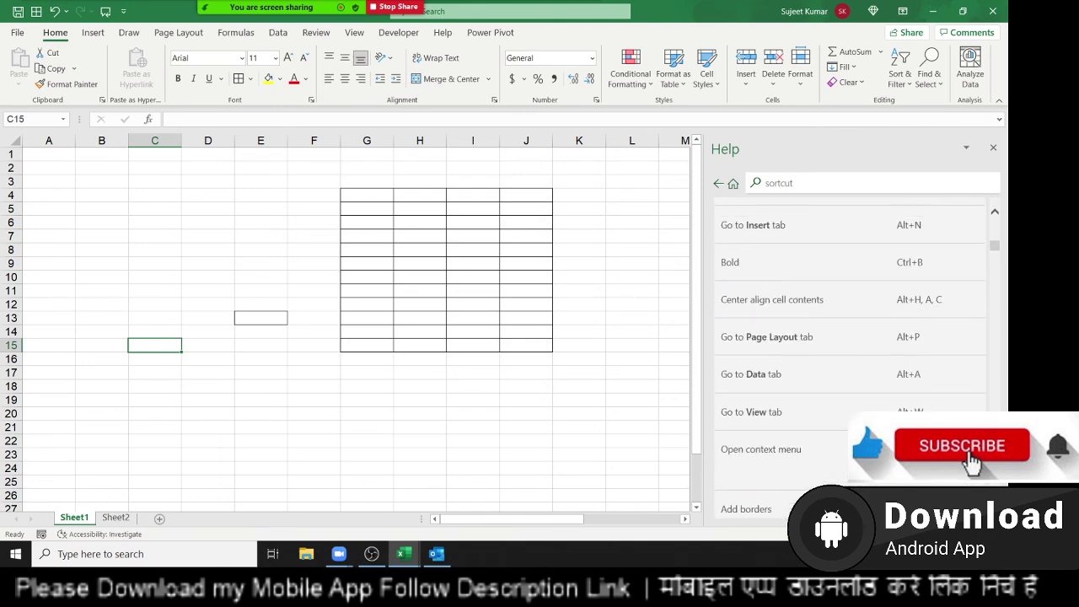
scroll(849, 337, up, 1)
scroll(845, 348, up, 3)
scroll(846, 348, up, 3)
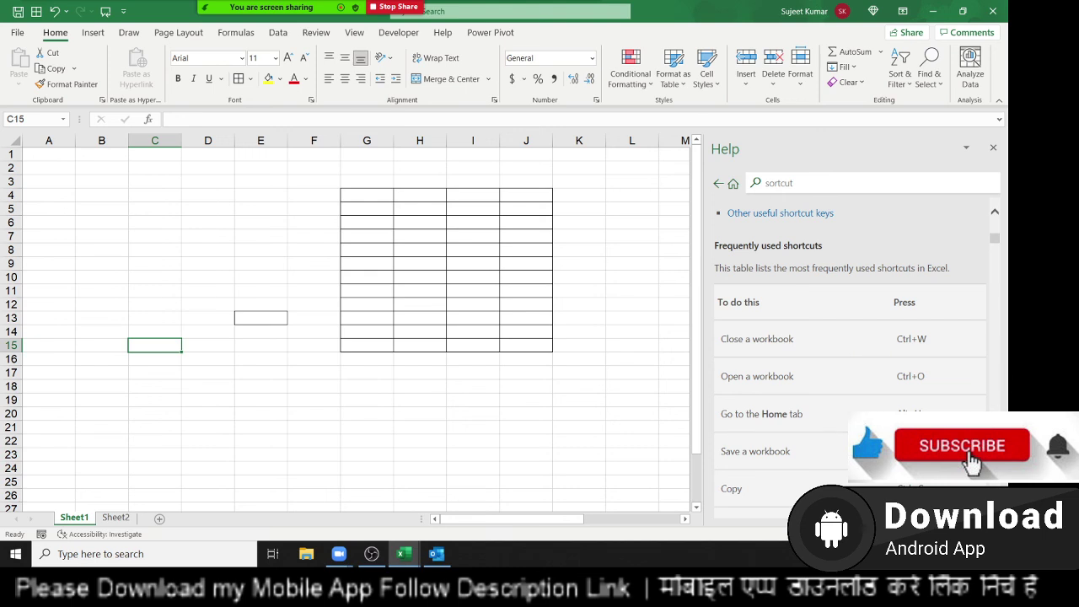
Settle Help on Frequently used shortcuts and show the desktop with Windows+D.
scroll(845, 348, up, 2)
scroll(577, 369, down, 4)
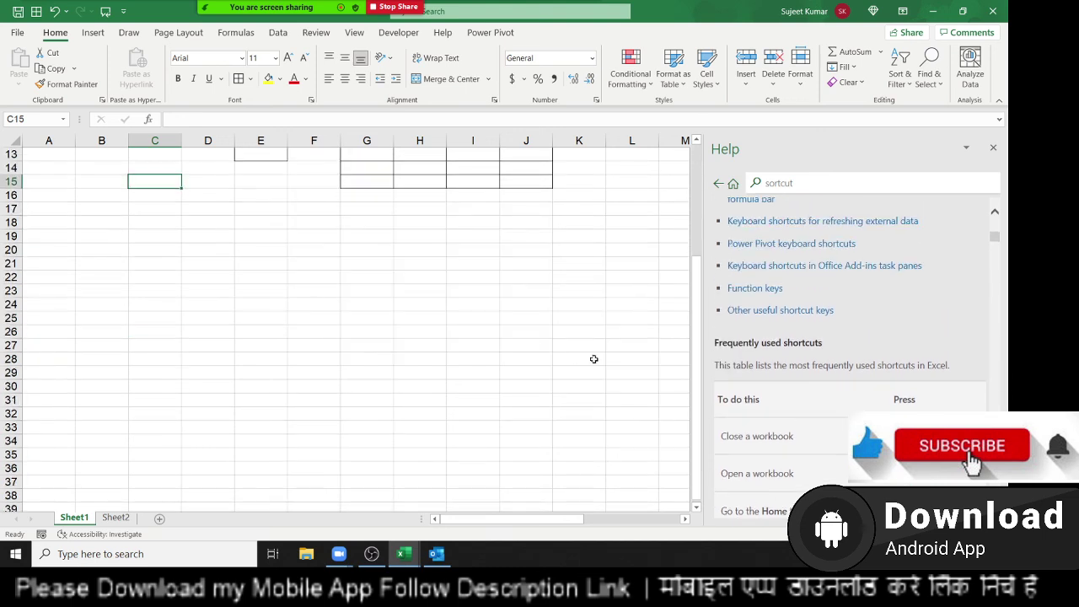
scroll(592, 356, up, 4)
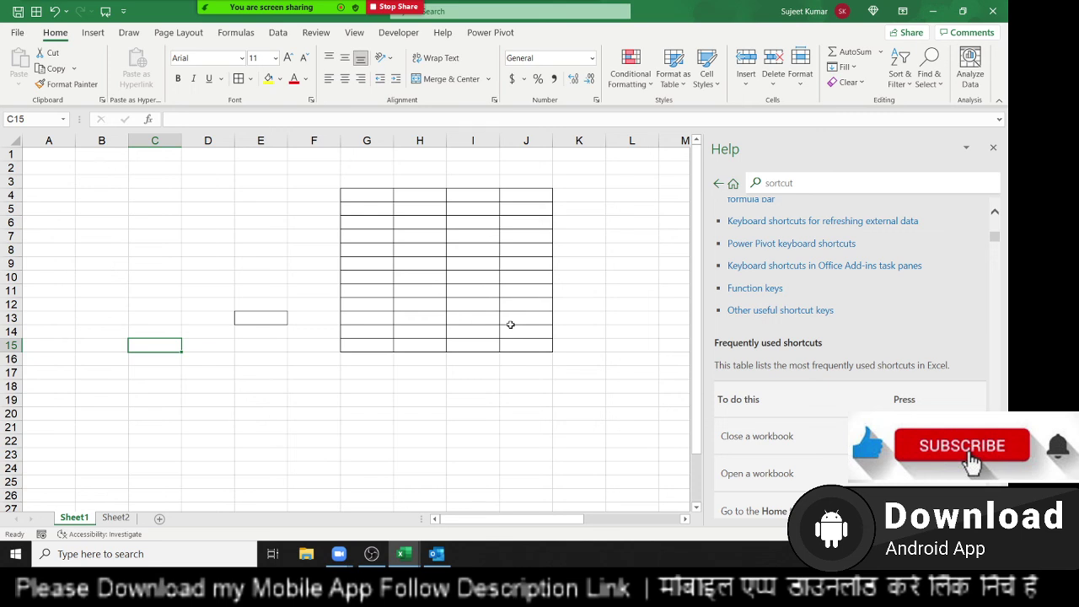
key(super+d)
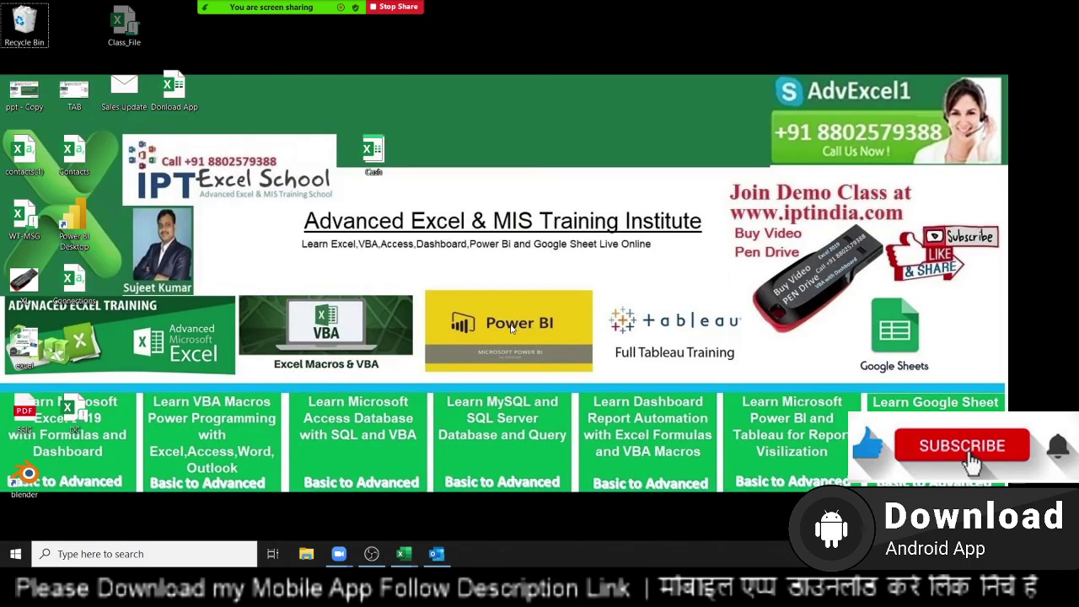